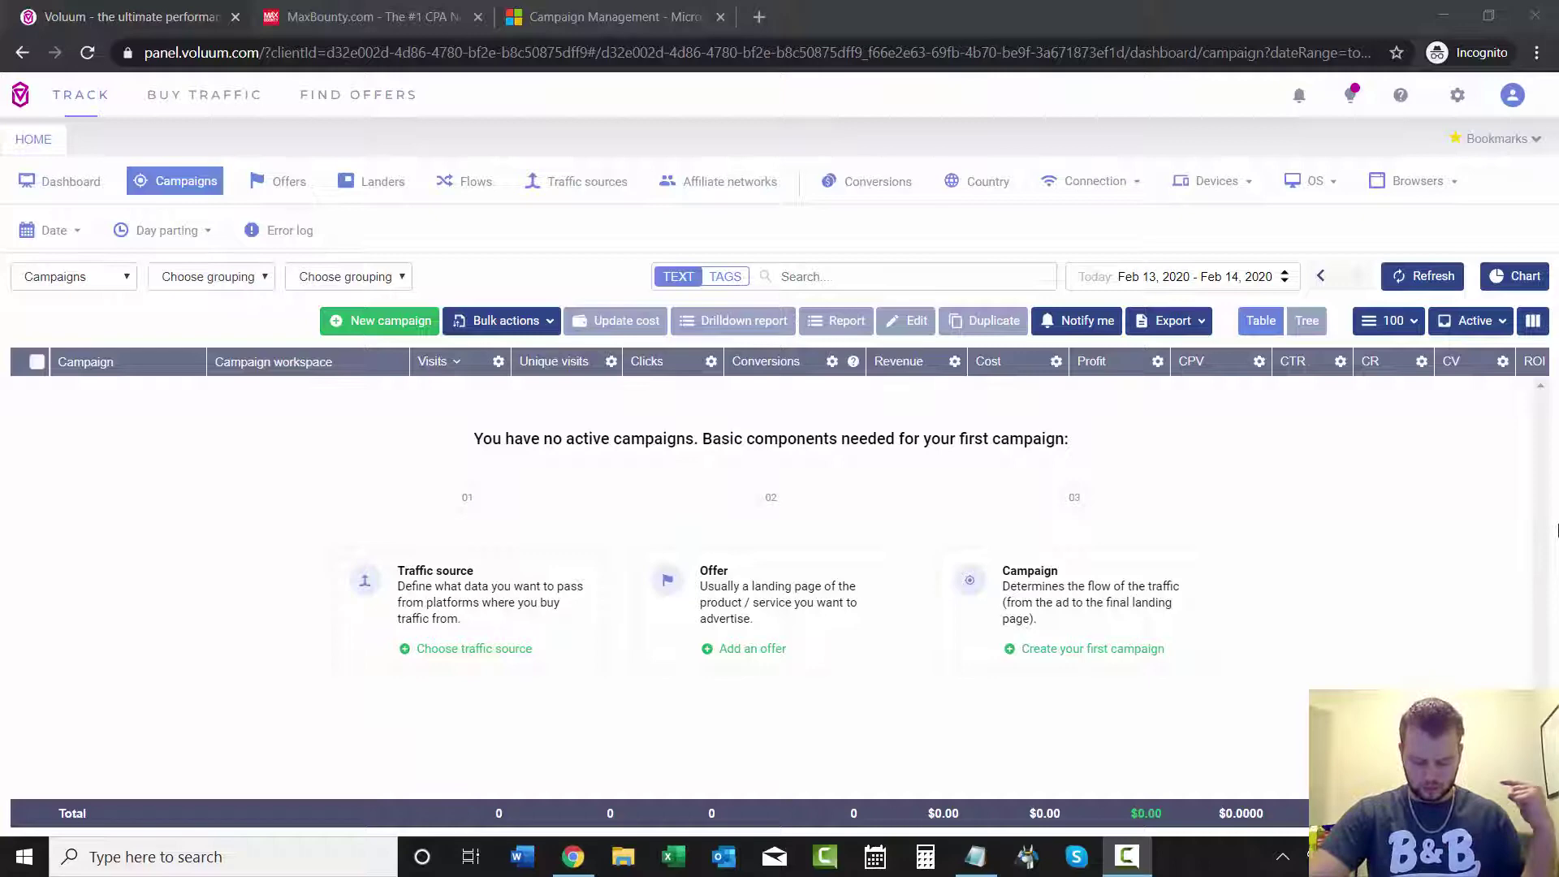
- Switch from Campaigns to the Offers table listing Global - Test offer and MaxBounty - United States - Panalean
{"action": "left_click", "coordinate": [262, 178]}
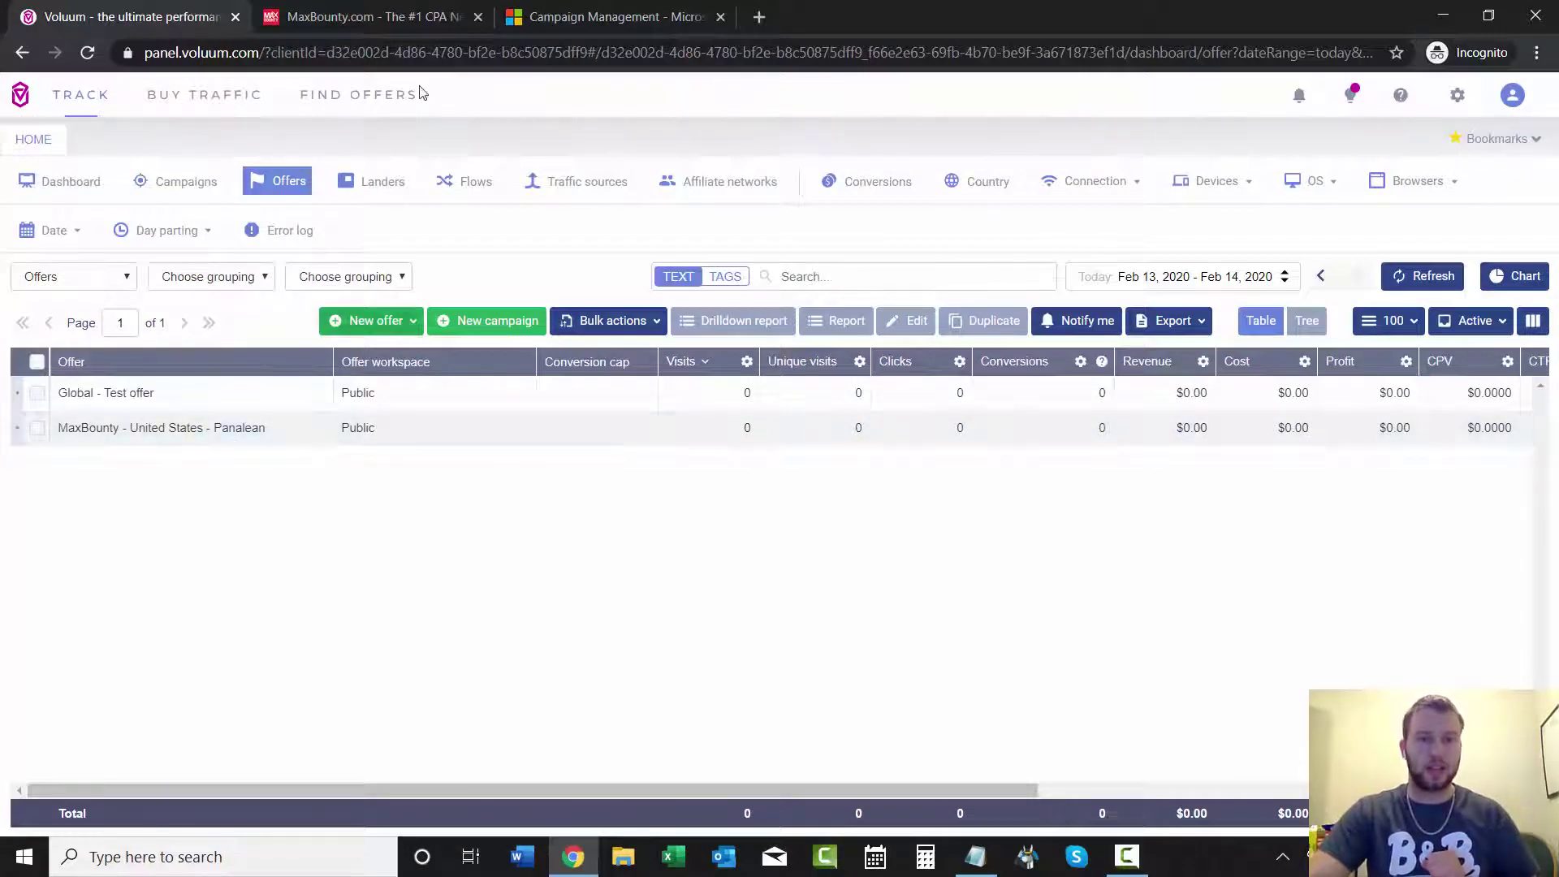
{"action": "left_click", "coordinate": [374, 16]}
{"action": "scroll", "coordinate": [1554, 288], "scroll_direction": "up", "scroll_amount": 1}
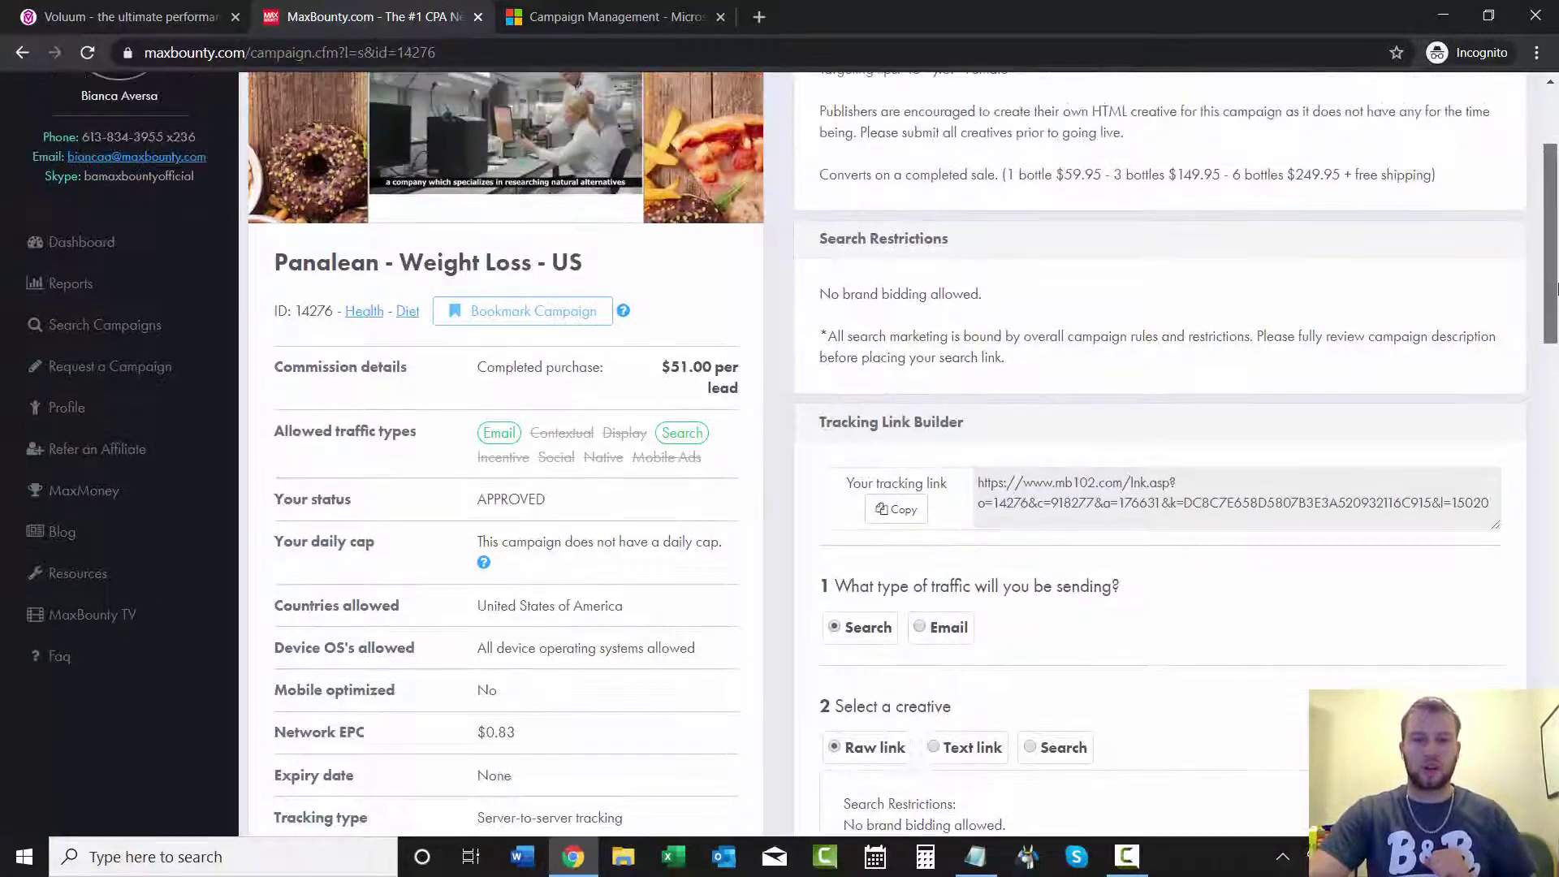
{"action": "scroll", "coordinate": [1554, 288], "scroll_direction": "up", "scroll_amount": 1}
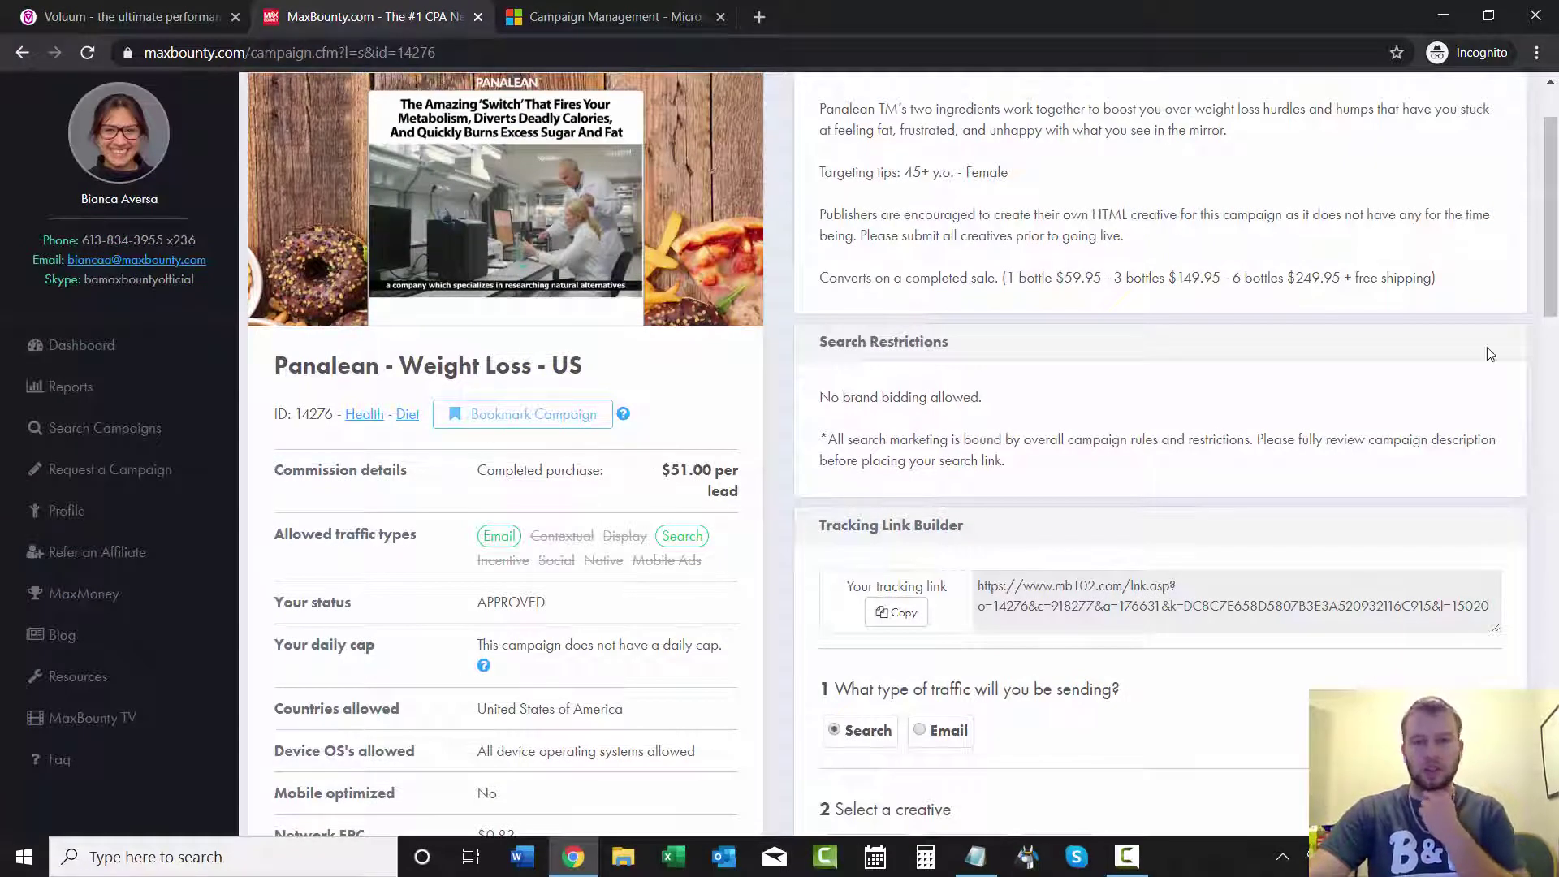
{"action": "scroll", "coordinate": [1490, 354], "scroll_direction": "up", "scroll_amount": 2}
{"action": "left_click", "coordinate": [177, 18]}
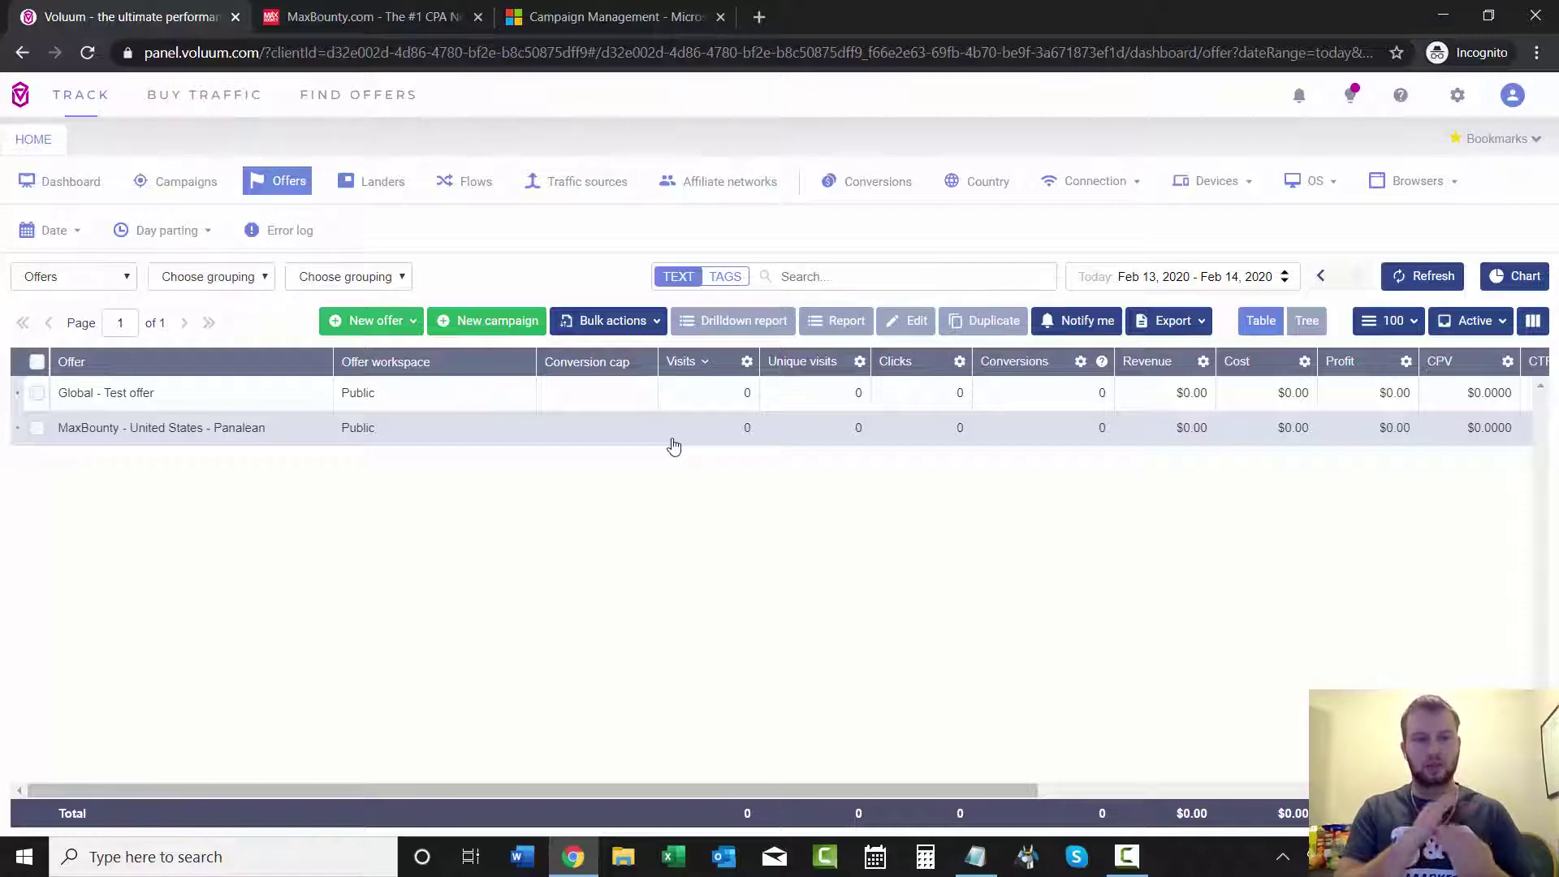
- Start a new campaign in the simple form with Microsoft Advertising (Bing Ads) as traffic source
{"action": "left_click", "coordinate": [212, 183]}
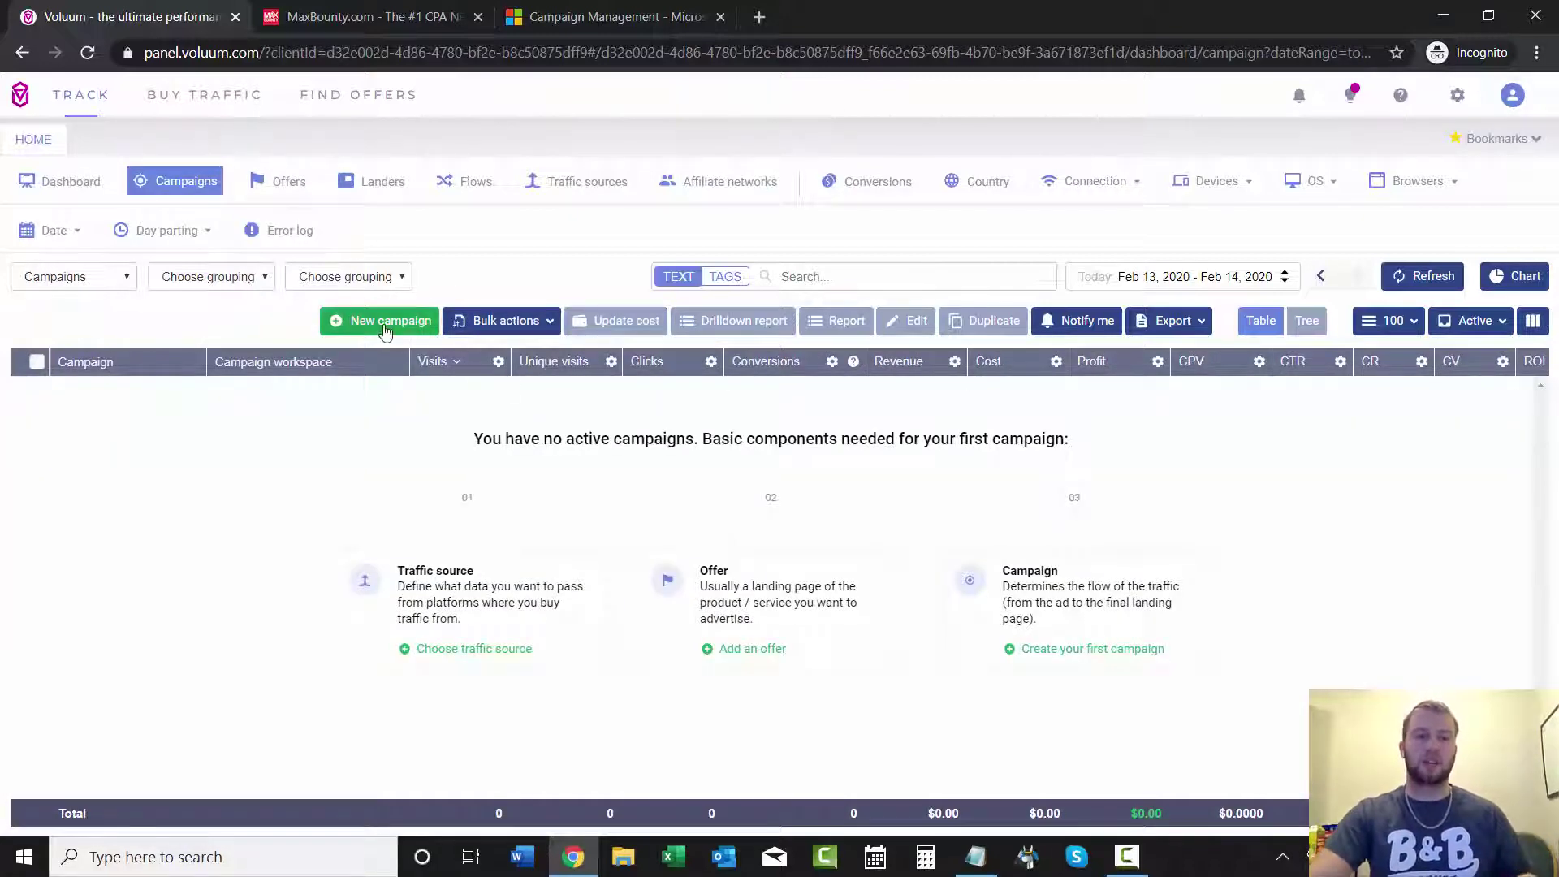
{"action": "left_click", "coordinate": [387, 322]}
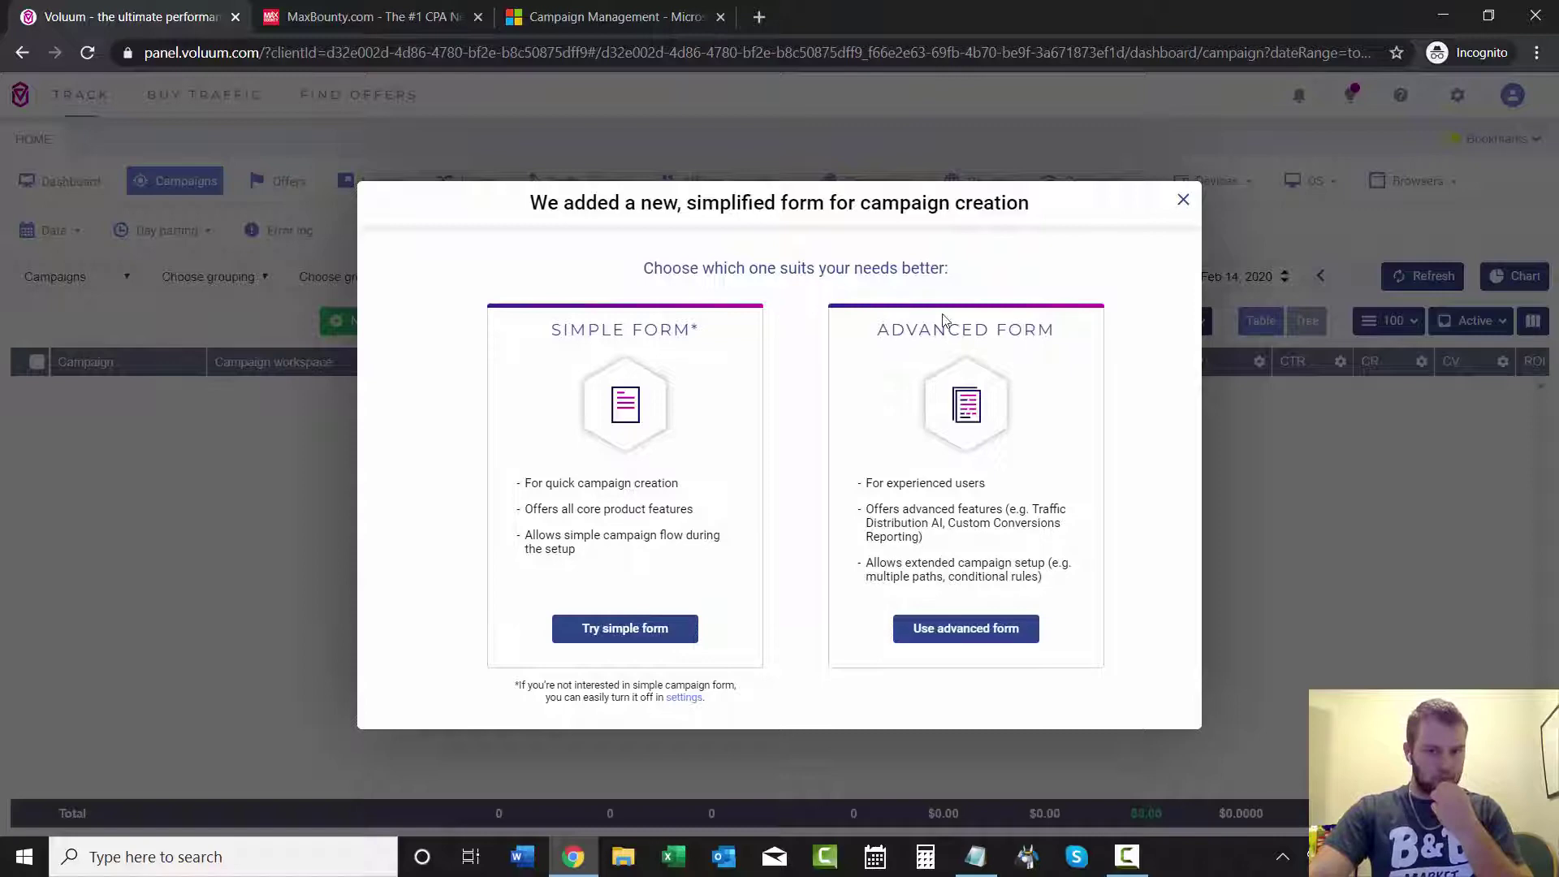
{"action": "left_click", "coordinate": [674, 630]}
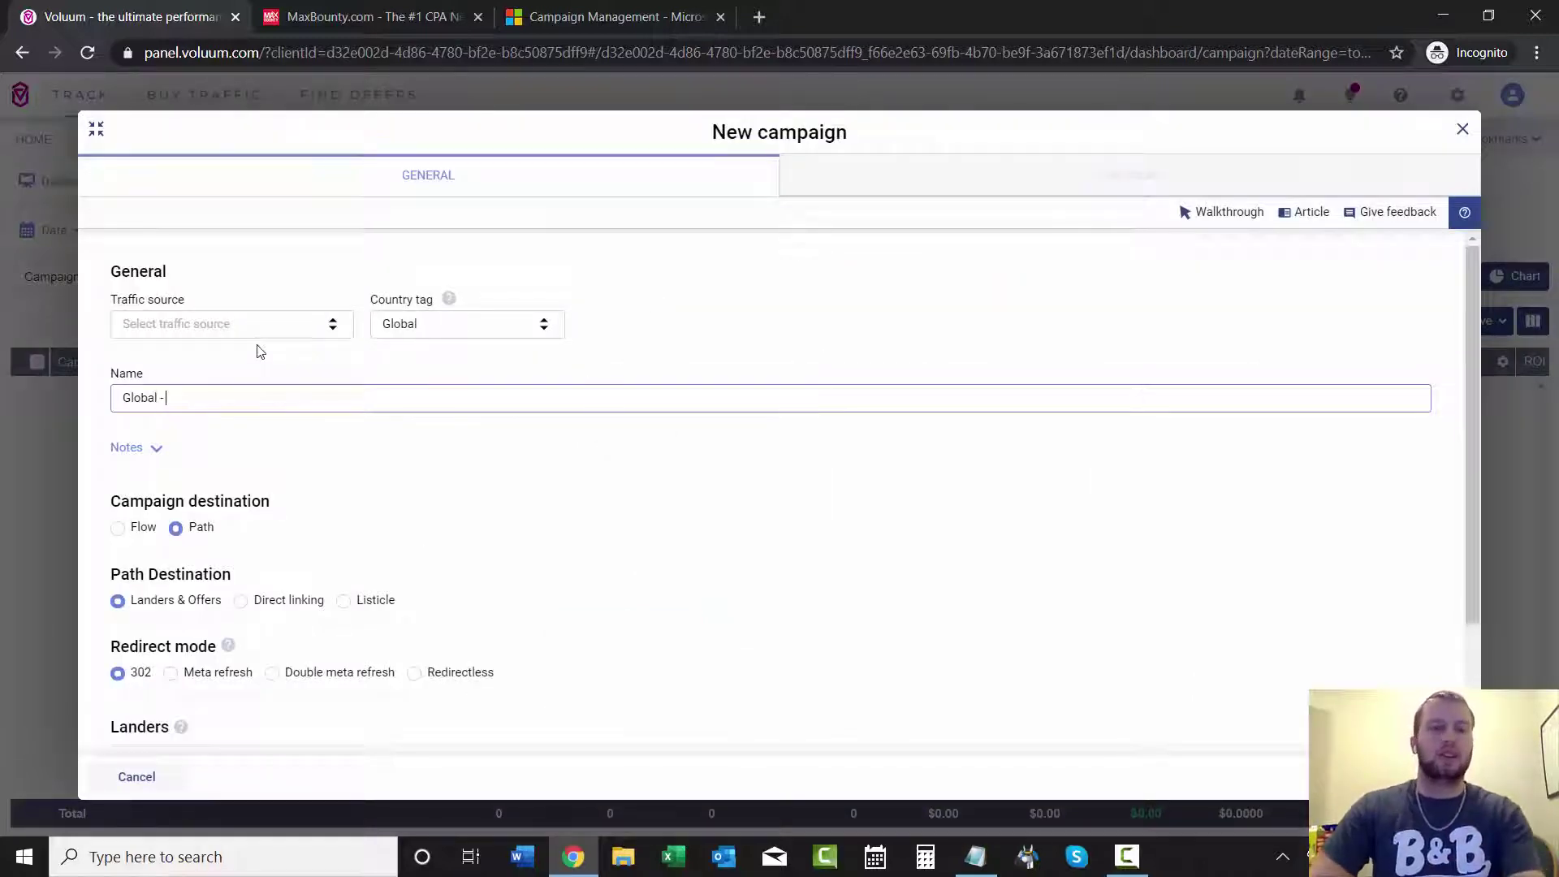
{"action": "left_click", "coordinate": [241, 325]}
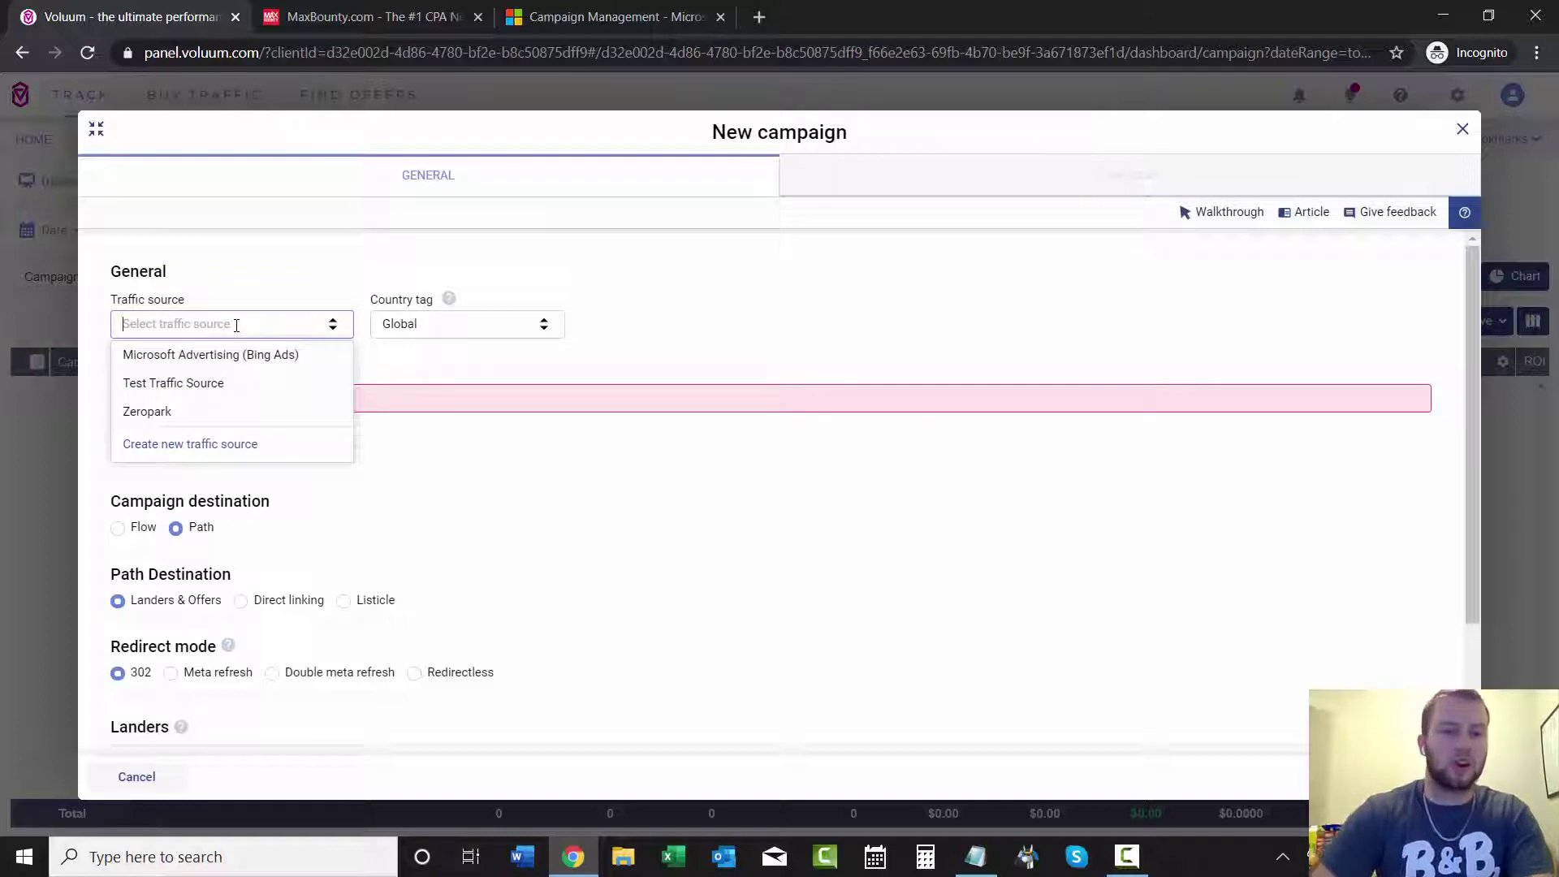
{"action": "left_click", "coordinate": [203, 354]}
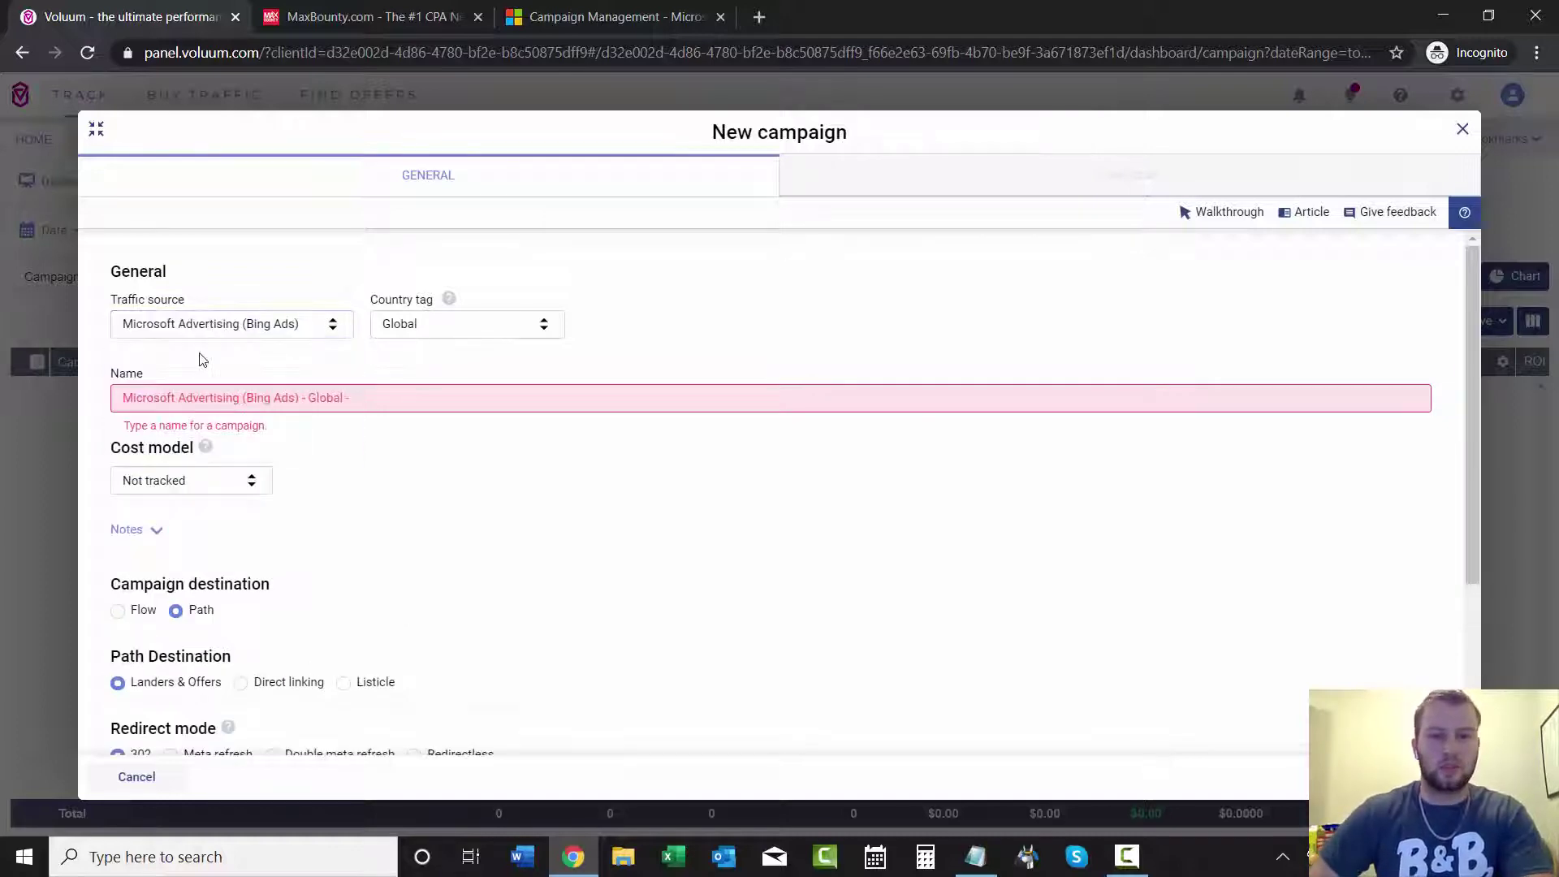
- Set the campaign's country tag to United States
{"action": "left_click", "coordinate": [457, 325]}
{"action": "type", "text": "U"}
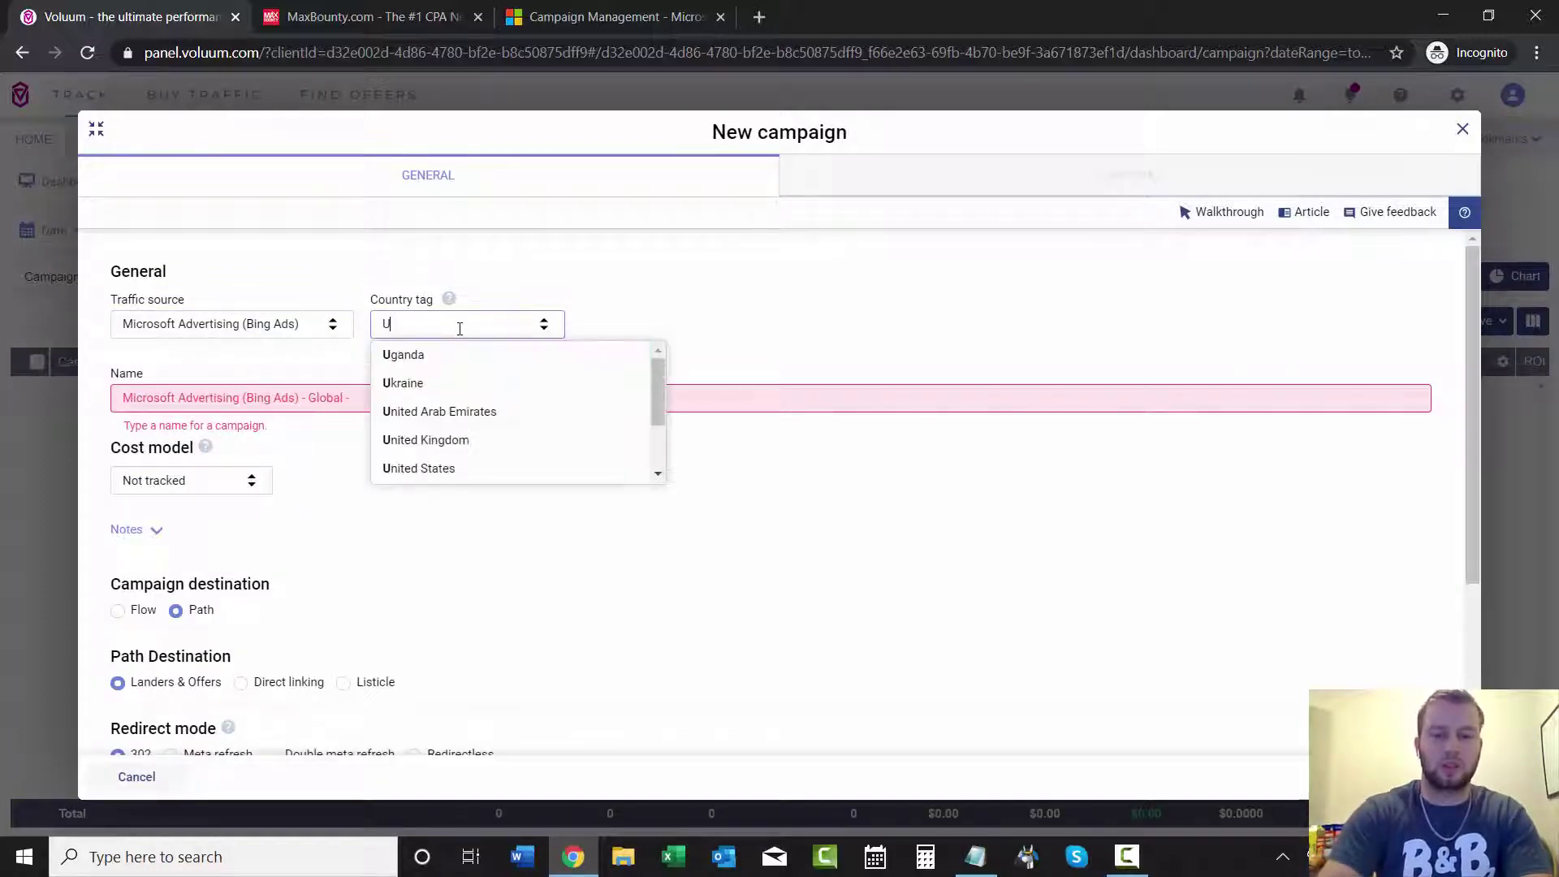
{"action": "type", "text": "nit"}
{"action": "key", "text": "Escape"}
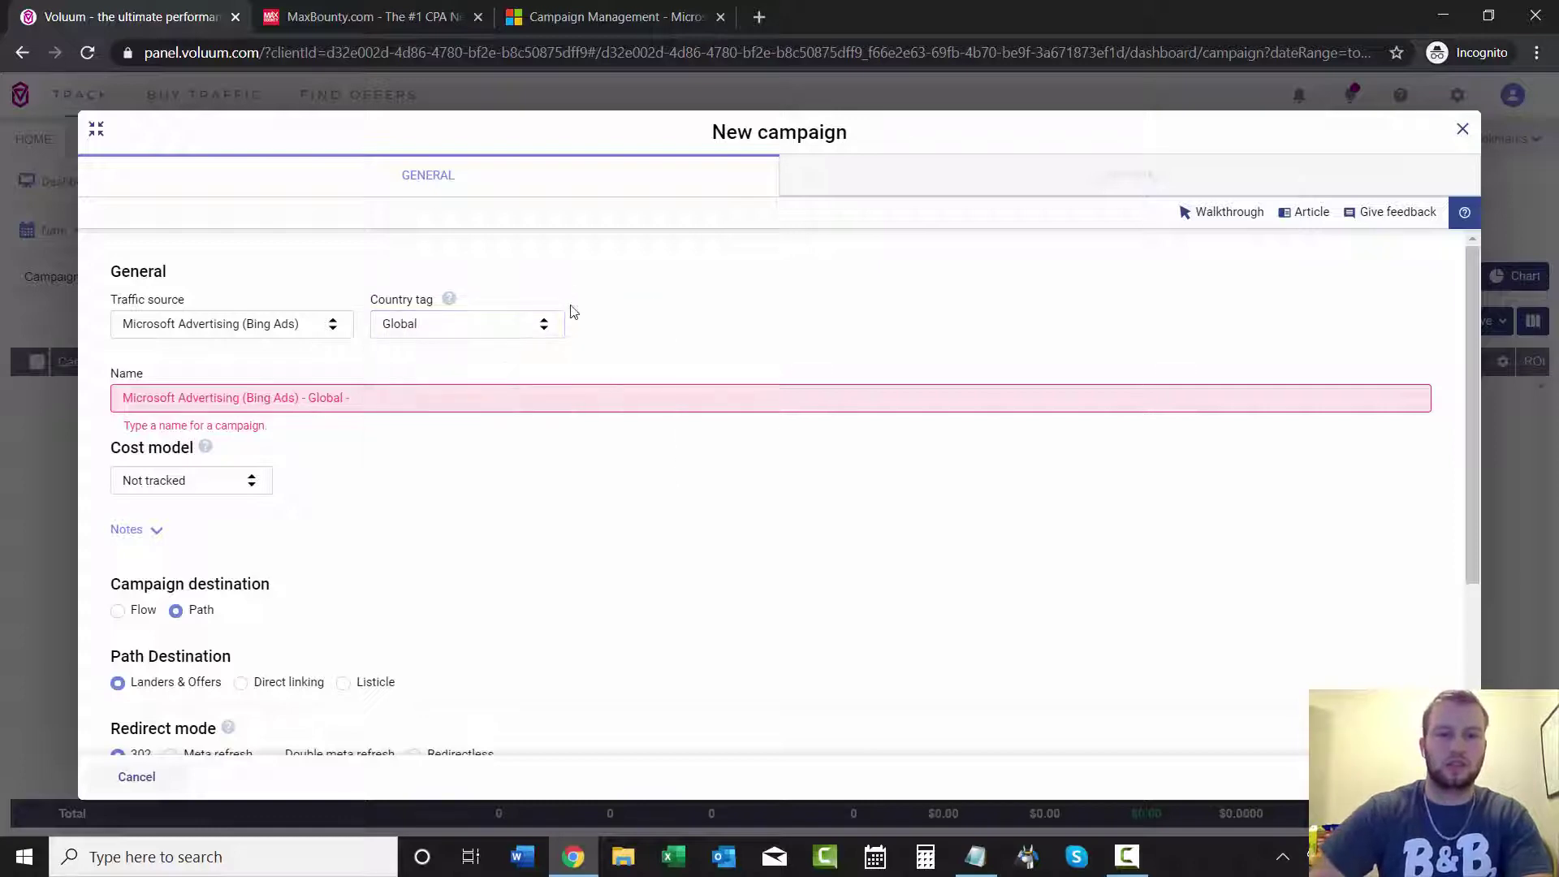
{"action": "left_click", "coordinate": [463, 325]}
{"action": "type", "text": "United States"}
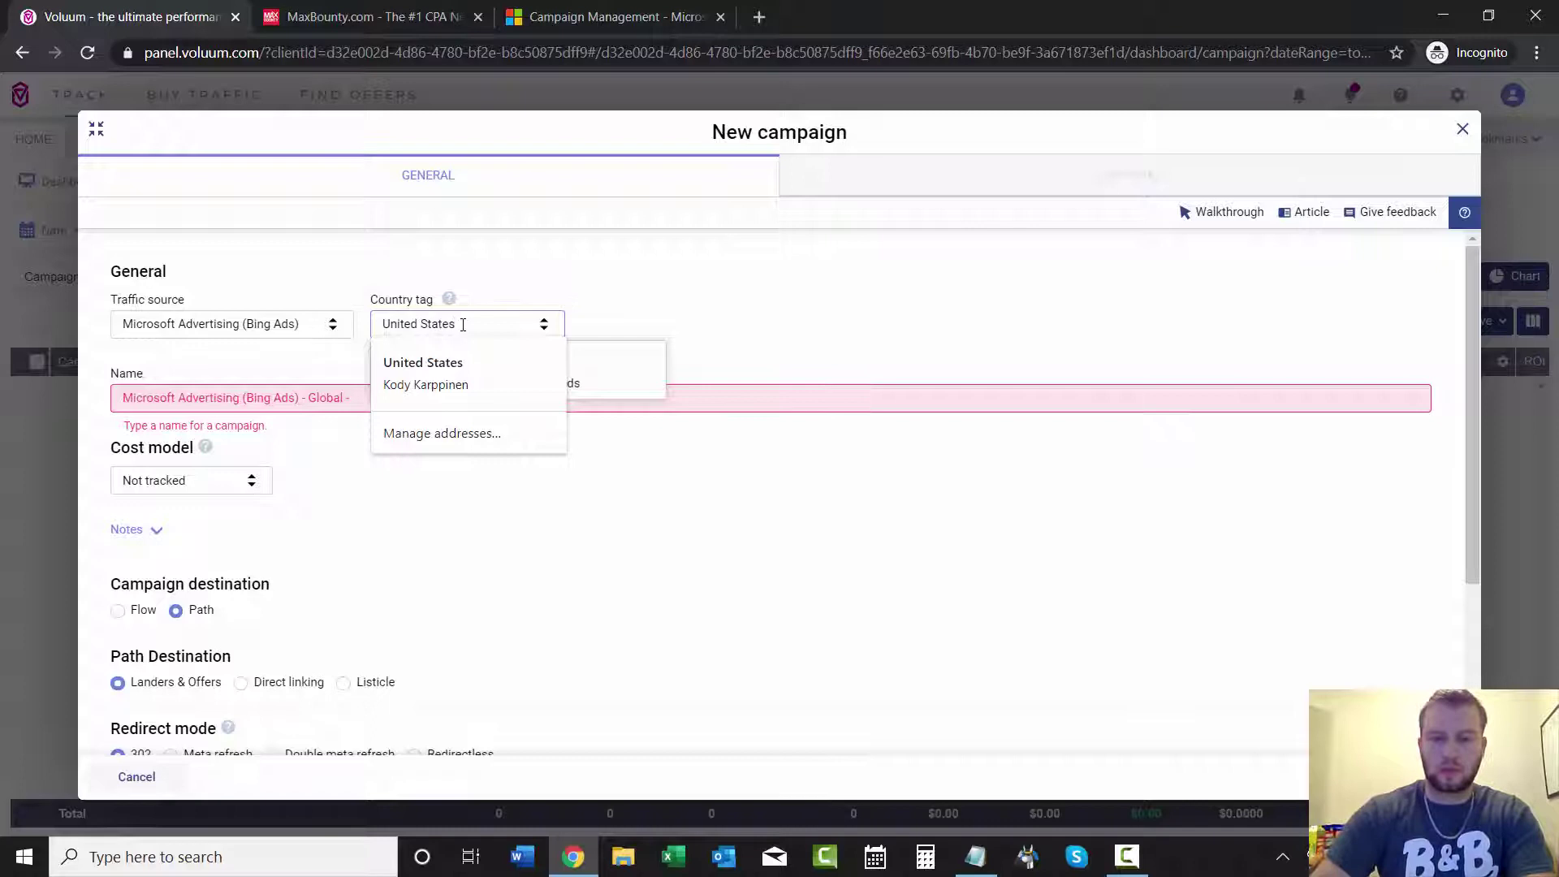
{"action": "left_click", "coordinate": [602, 357]}
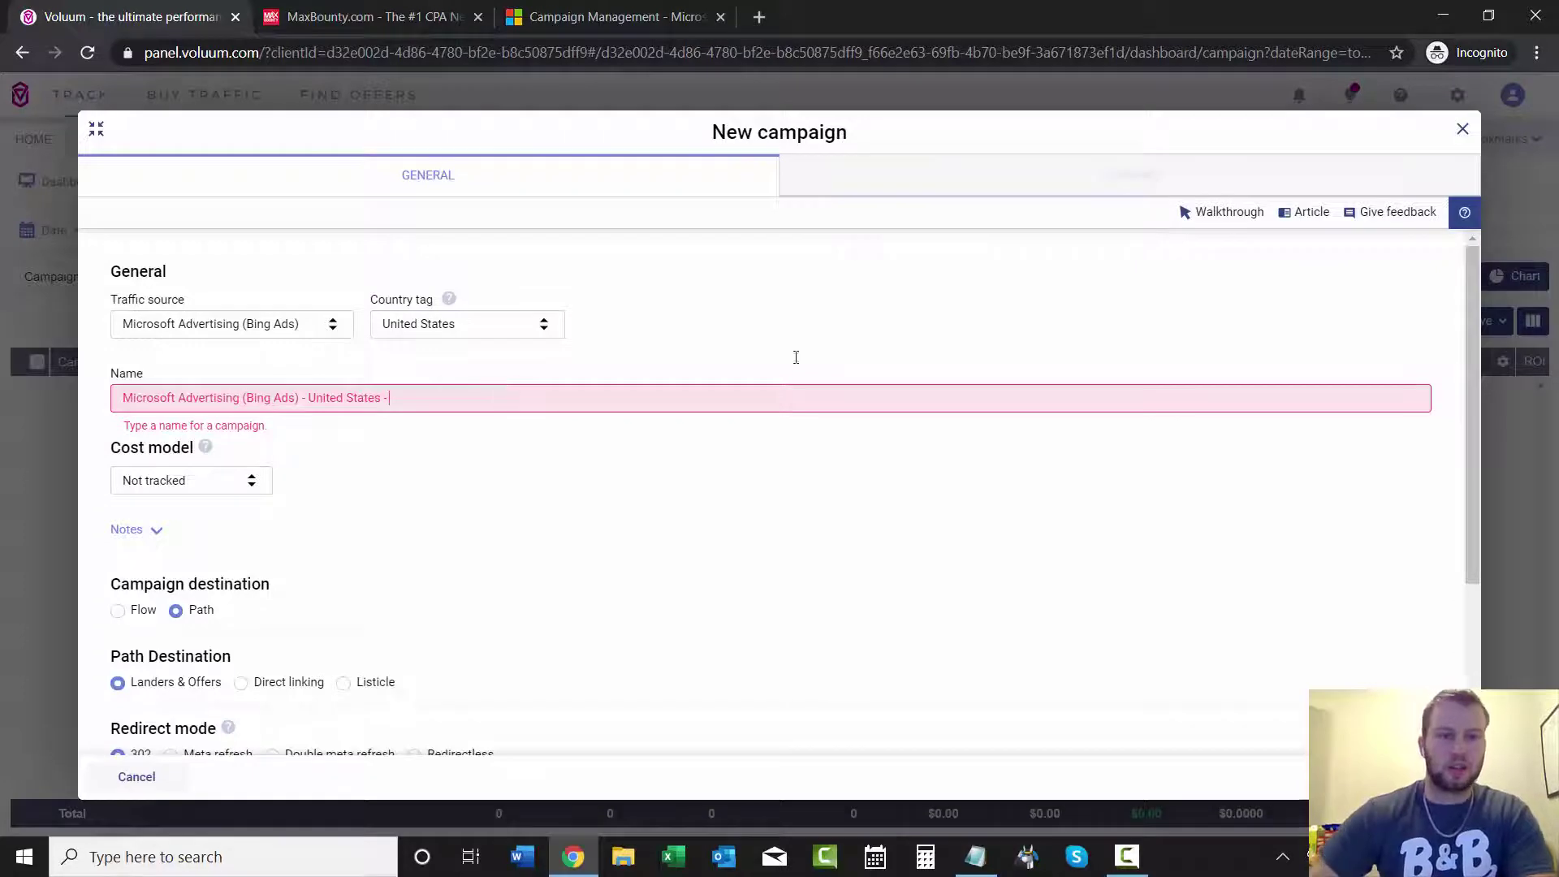
- Check the offer name on MaxBounty and append 'Panalean DL' to the campaign name
{"action": "left_click", "coordinate": [451, 16]}
{"action": "left_click", "coordinate": [154, 16]}
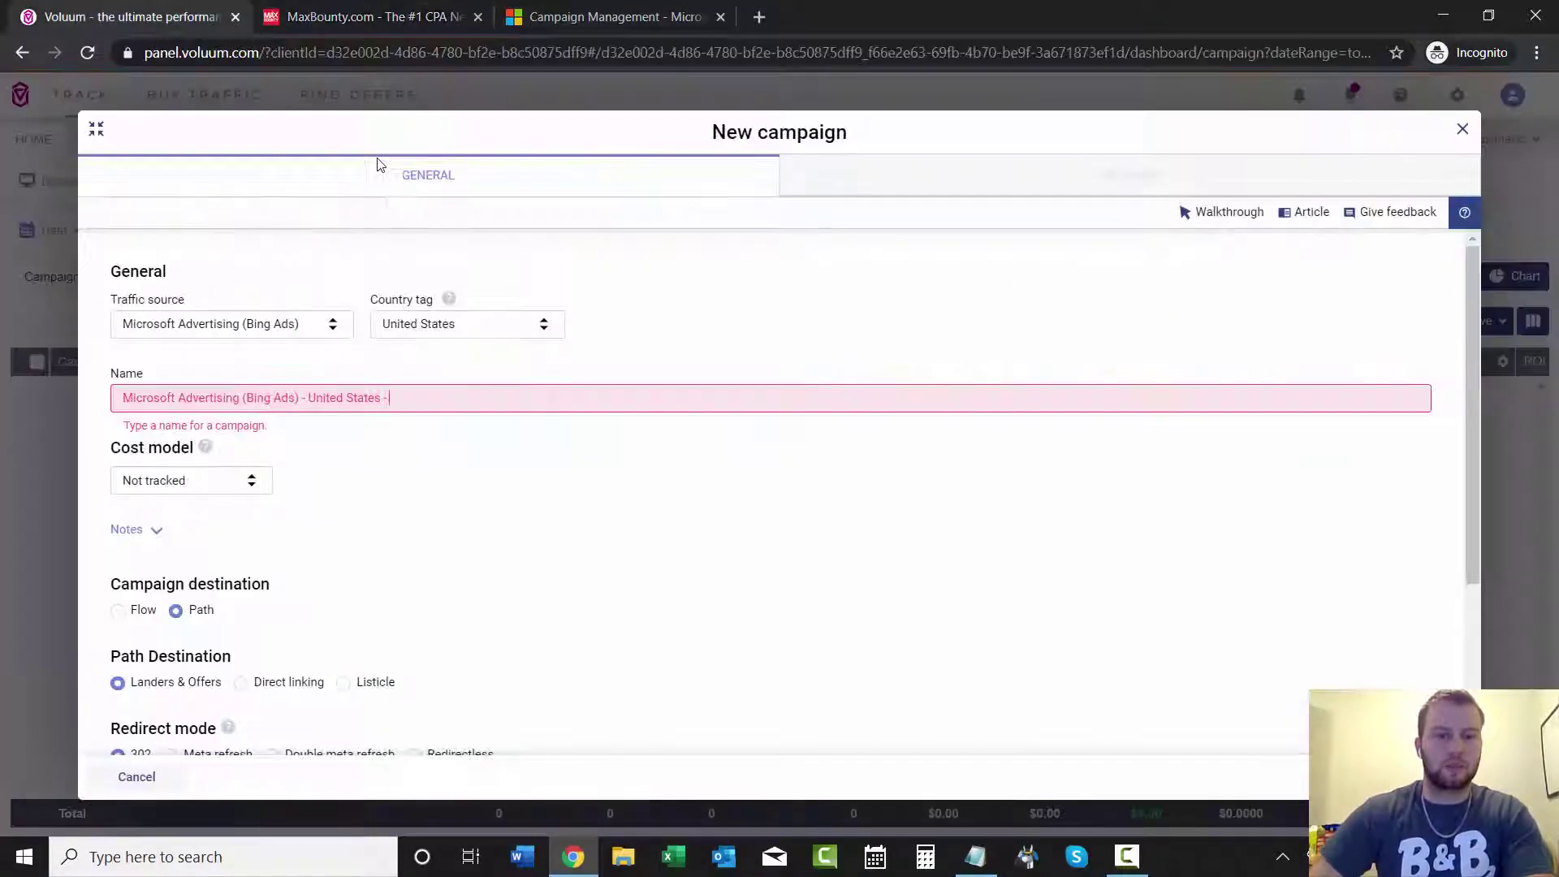
{"action": "type", "text": "Panalean"}
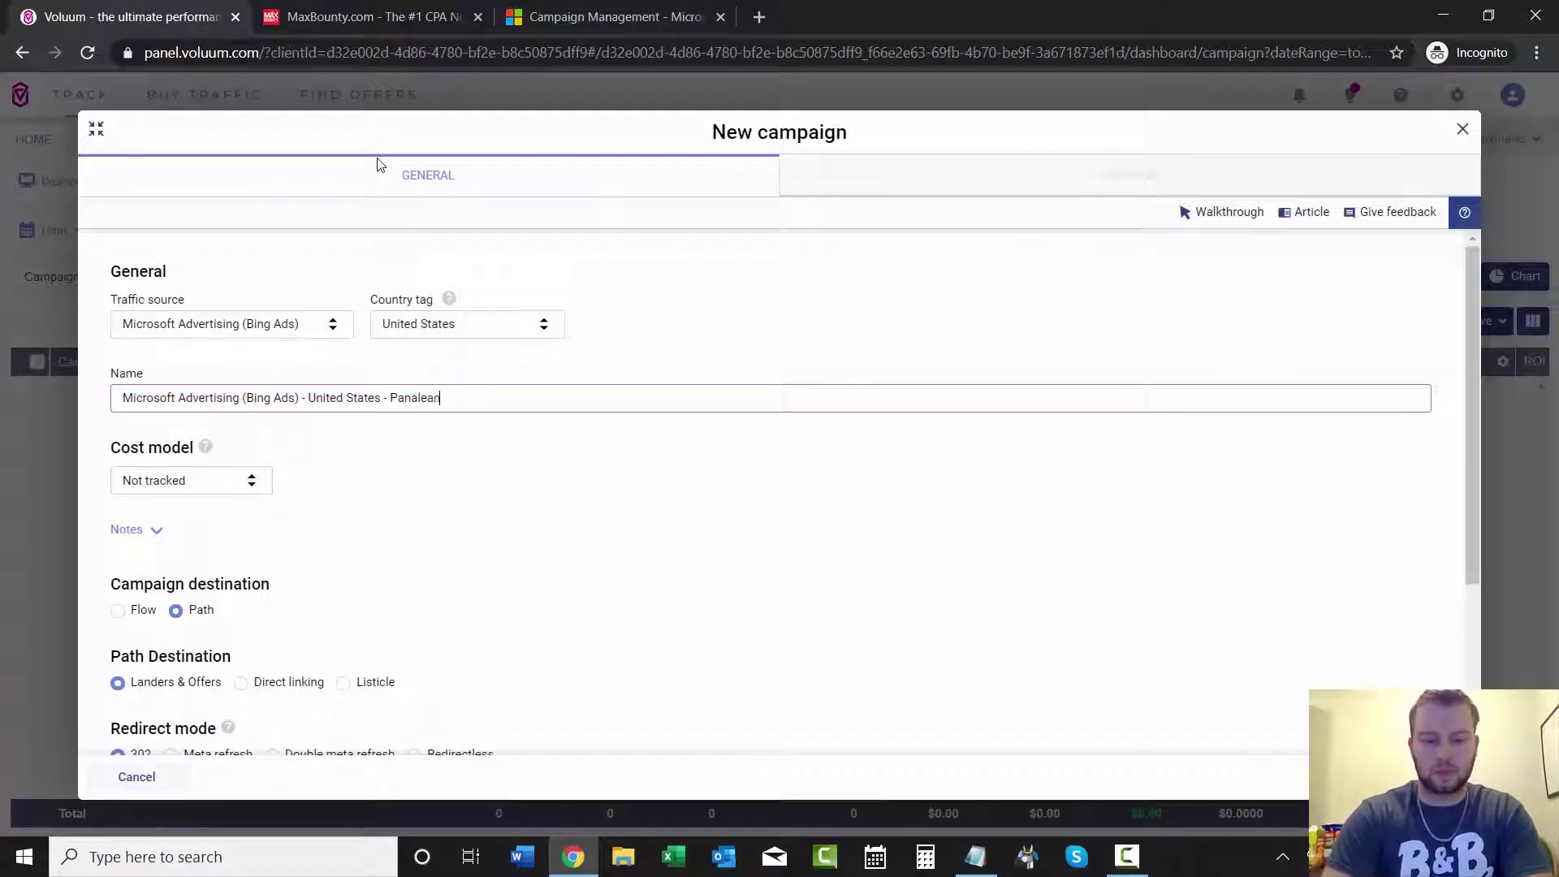
{"action": "type", "text": " DL"}
{"action": "left_click", "coordinate": [938, 545]}
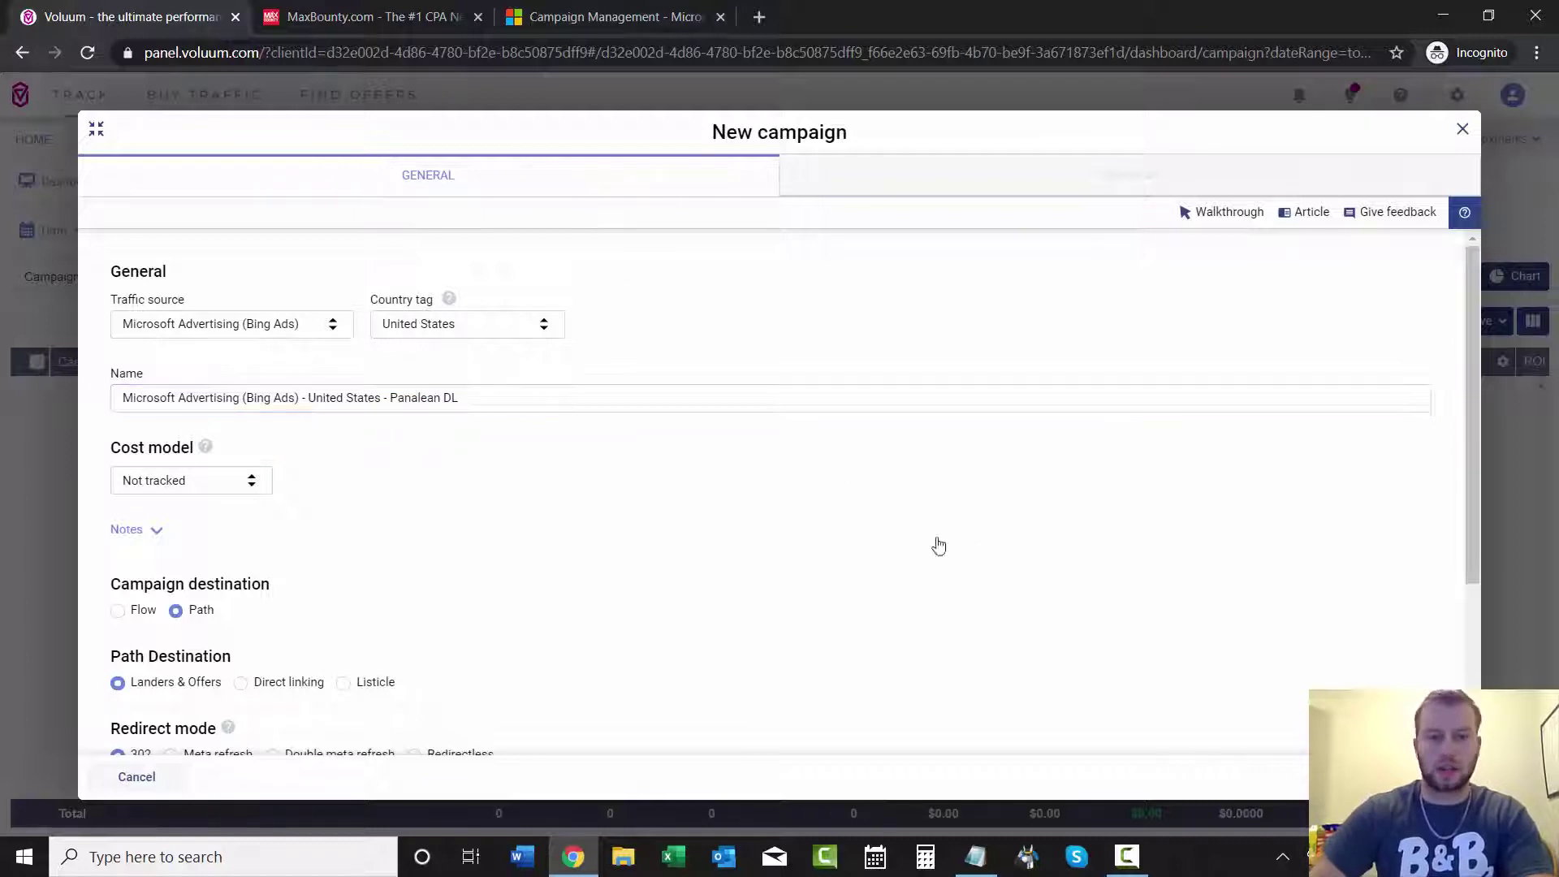
- Set the cost model to CPC with a 0.50 cost value
{"action": "scroll", "coordinate": [893, 527], "scroll_direction": "down", "scroll_amount": 3}
{"action": "left_click", "coordinate": [270, 280]}
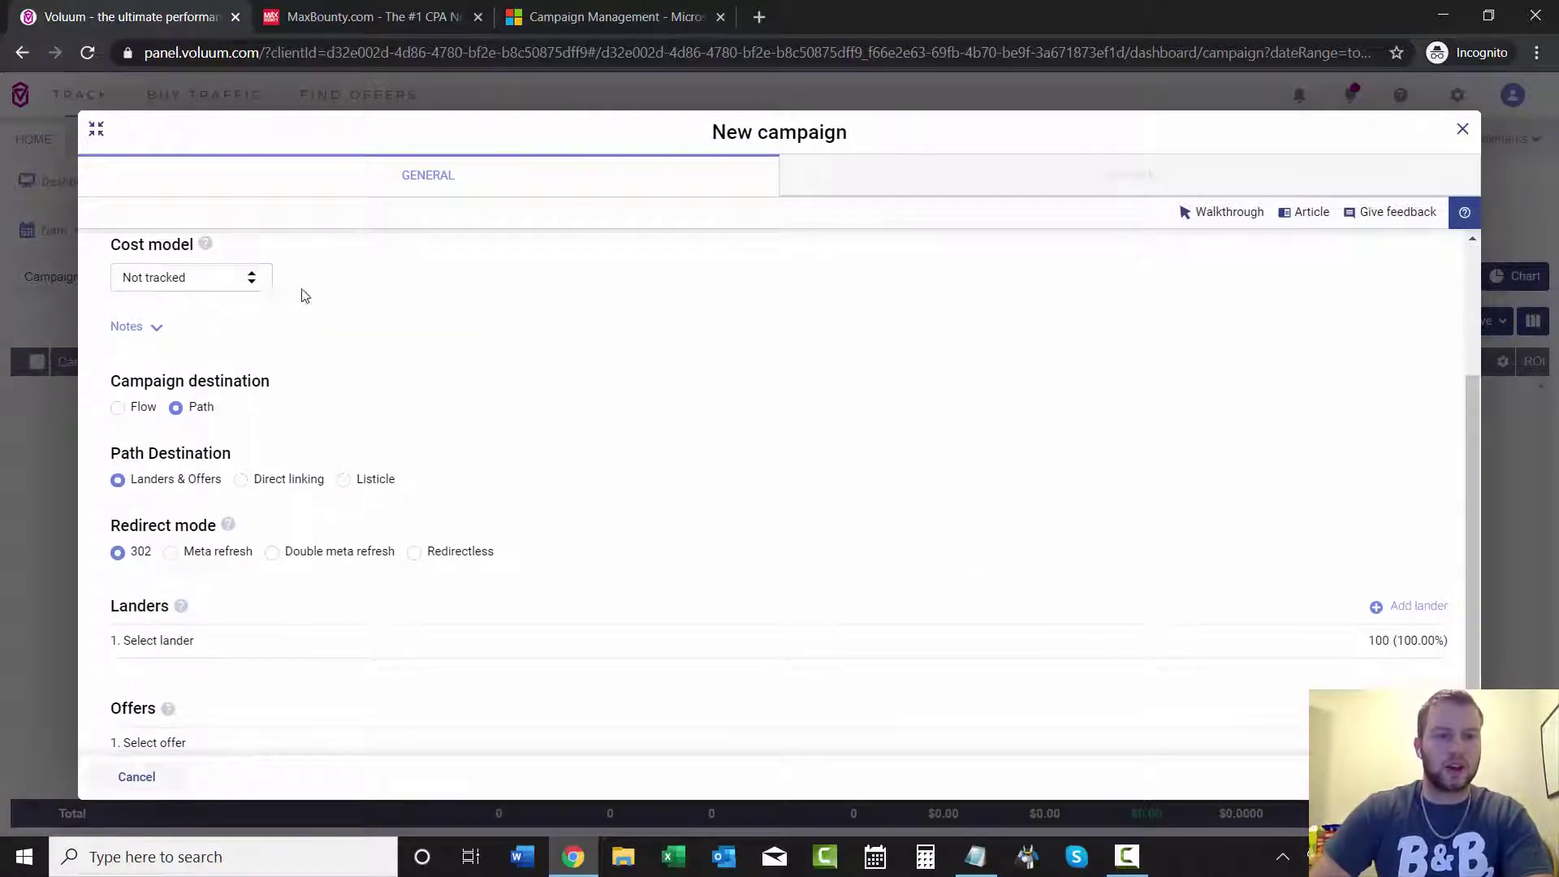
{"action": "left_click", "coordinate": [244, 345]}
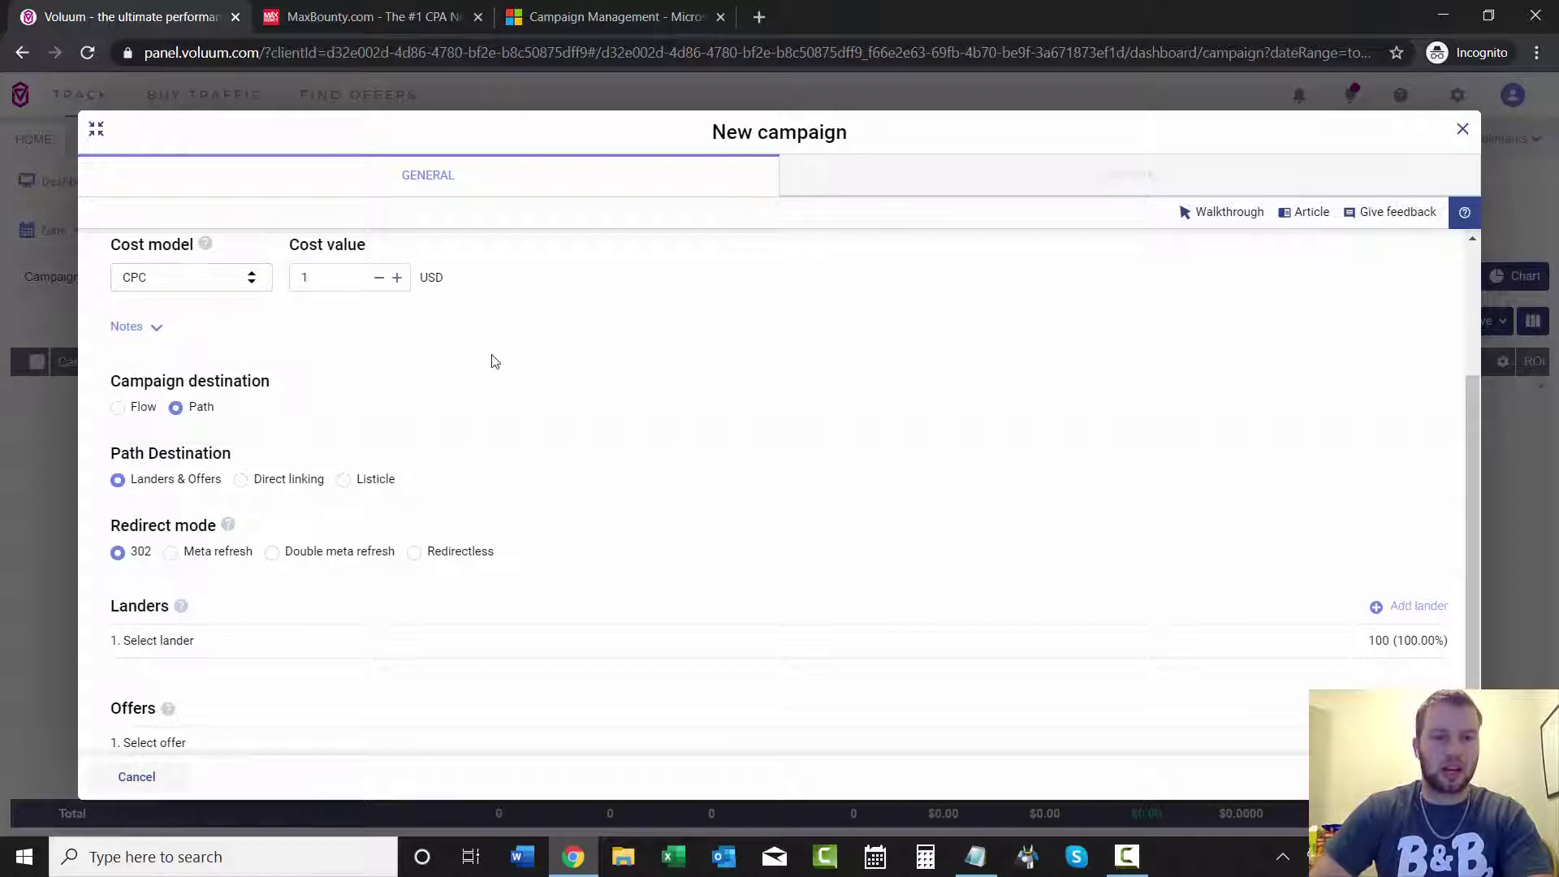
{"action": "left_click_drag", "start_coordinate": [1466, 441], "coordinate": [1466, 415]}
{"action": "left_click", "coordinate": [314, 326]}
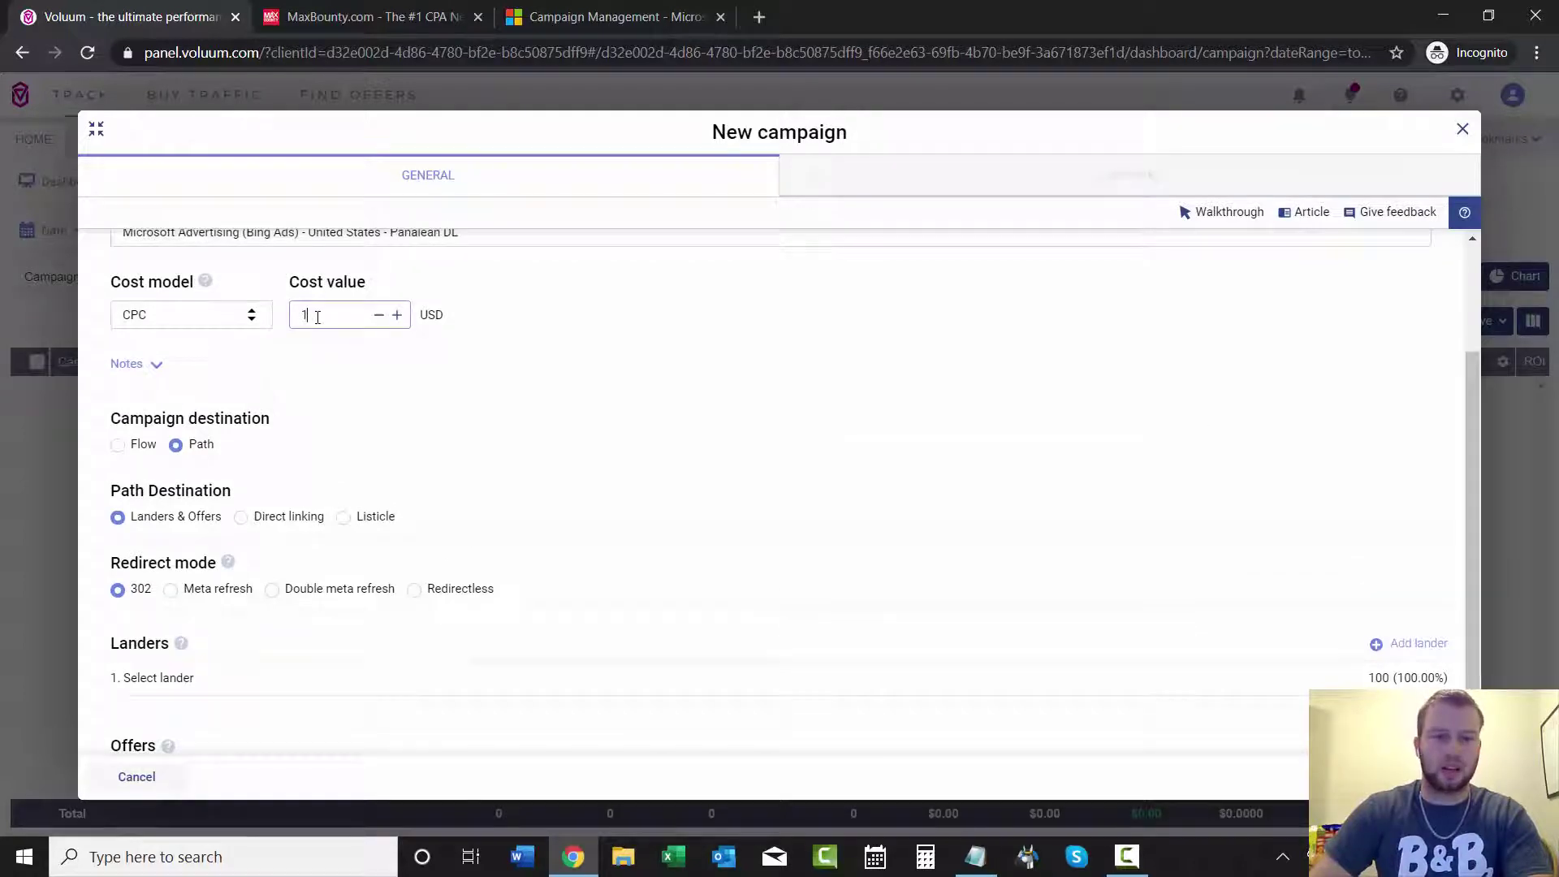
{"action": "key", "text": "BackSpace"}
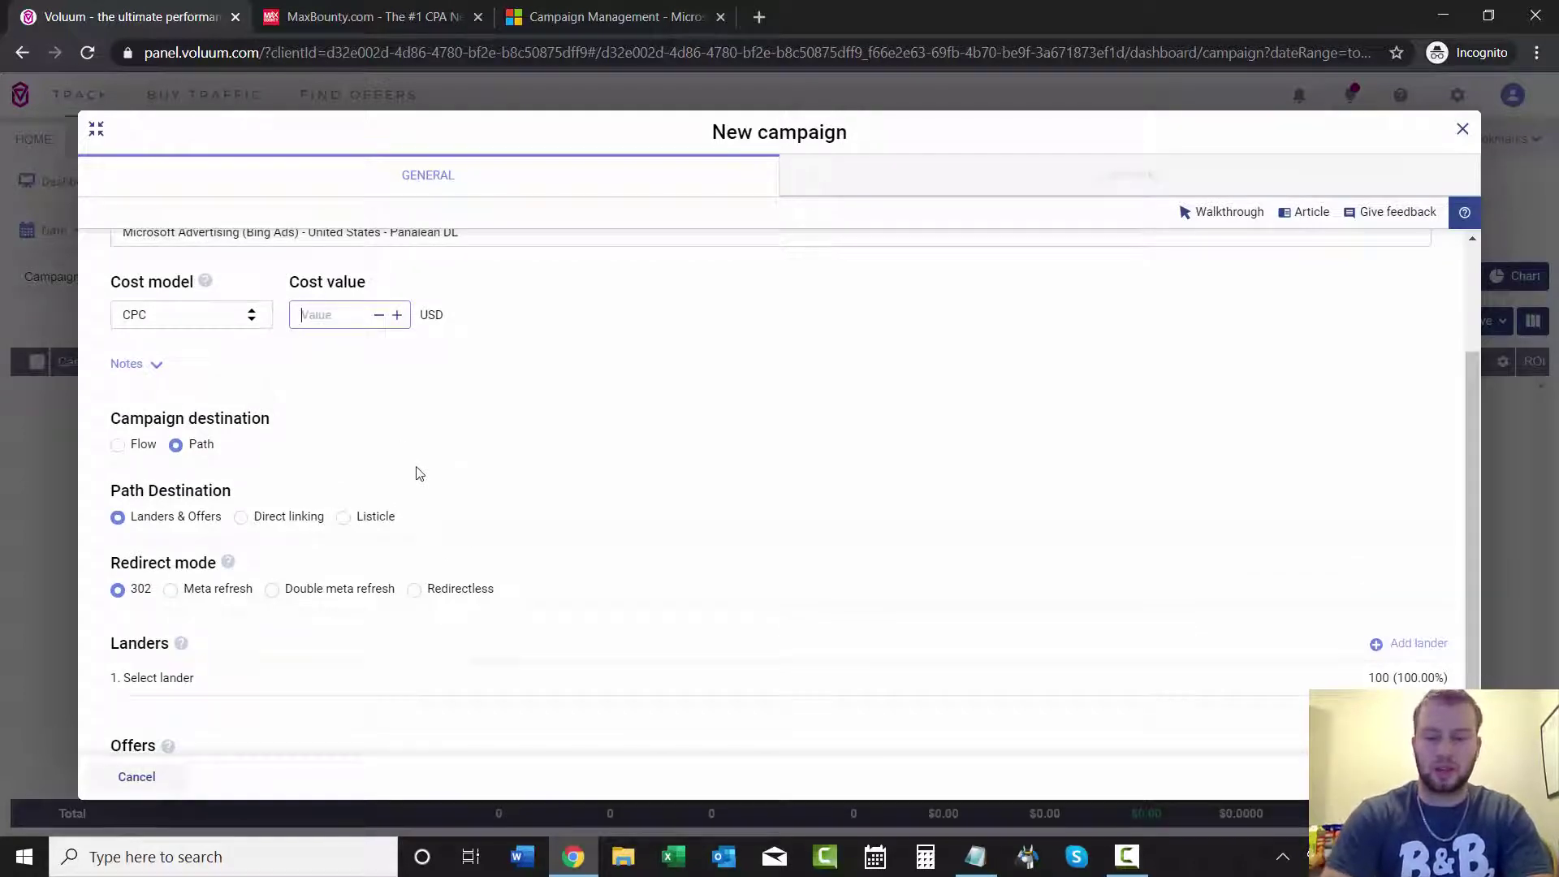
{"action": "type", "text": "0.50"}
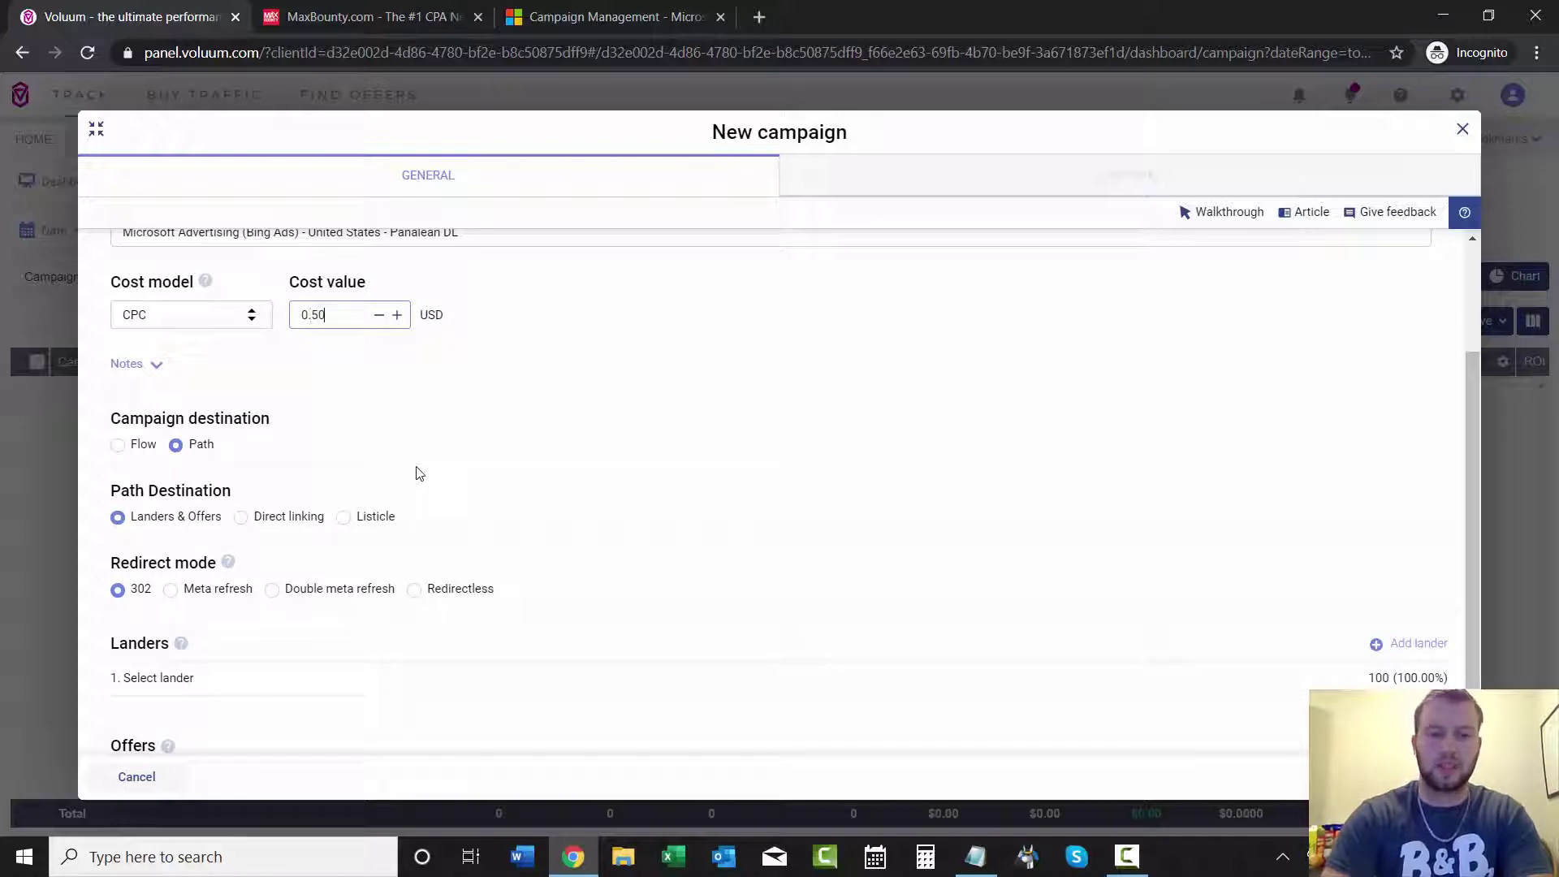
{"action": "left_click", "coordinate": [663, 441]}
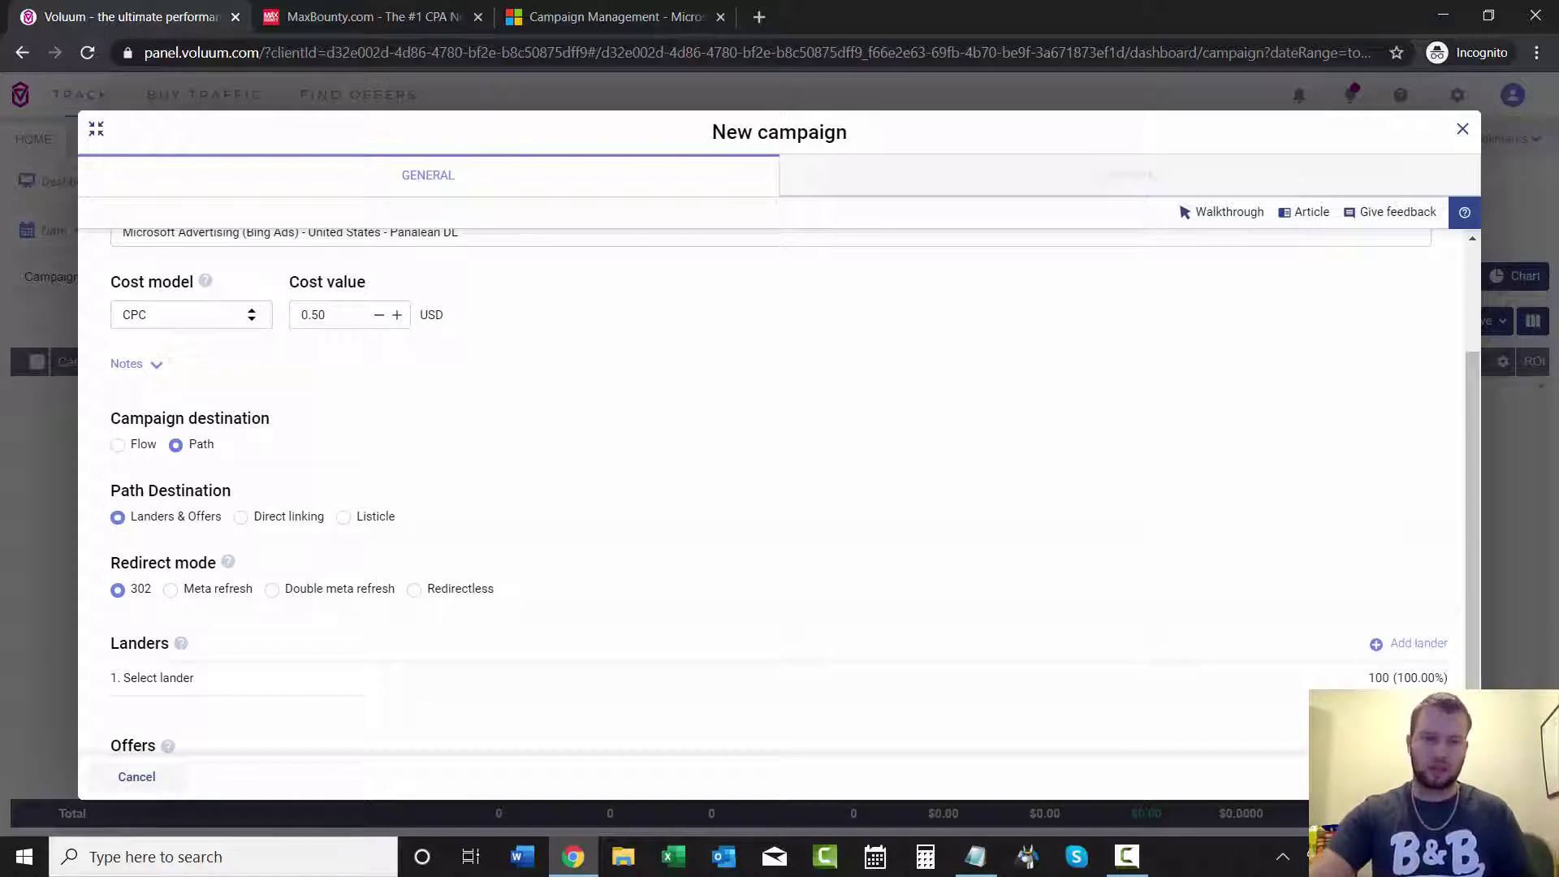
- Clear the cost value, switch the cost model to Not tracked, and collapse the notes section
{"action": "double_click", "coordinate": [330, 313]}
{"action": "key", "text": "BackSpace"}
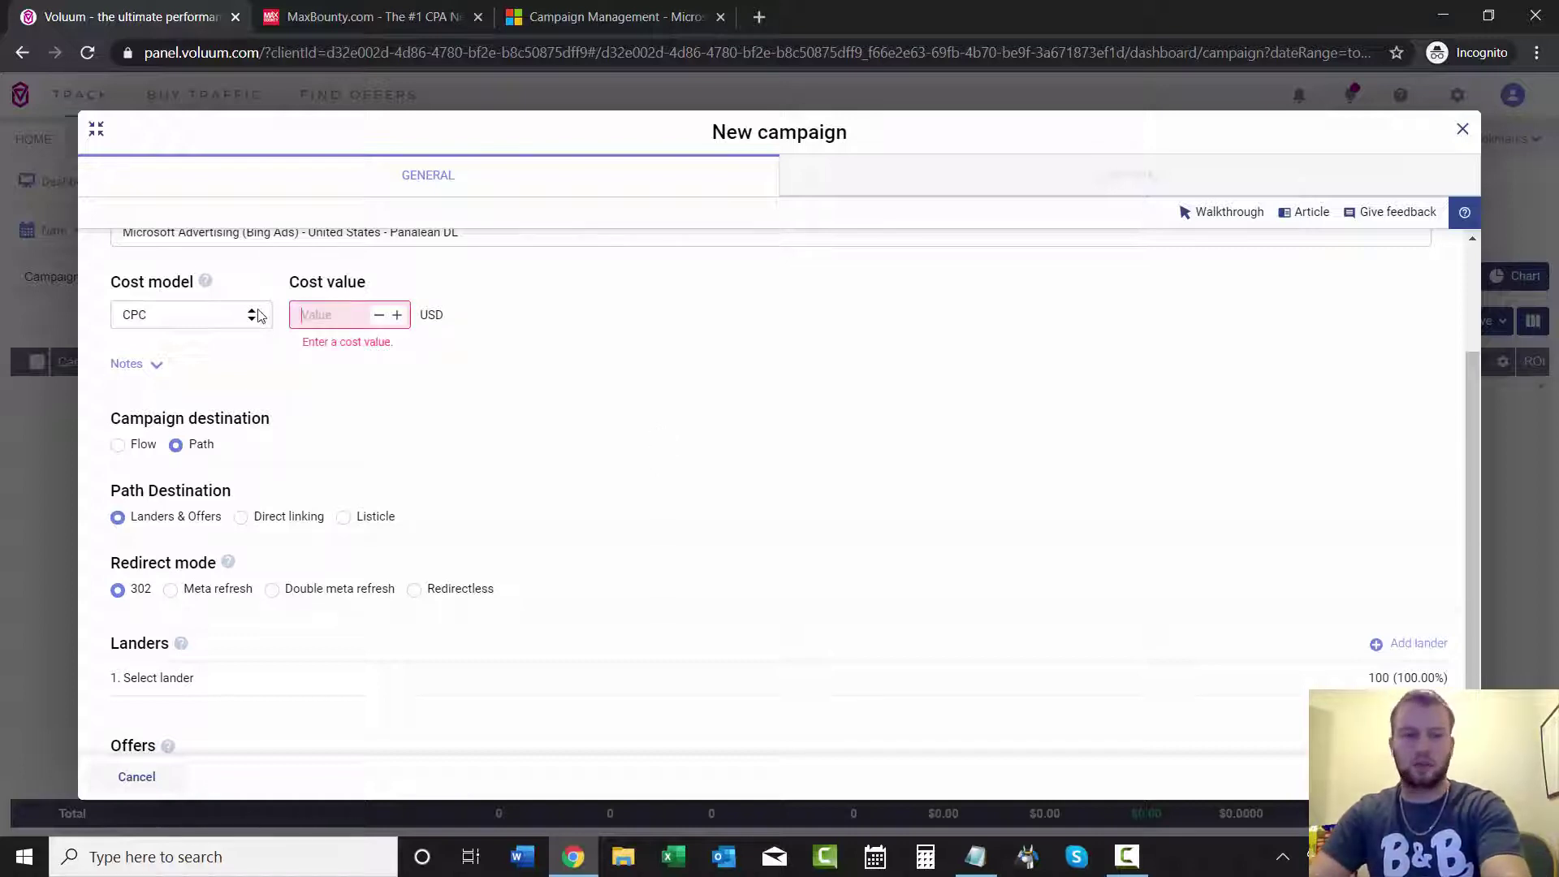
{"action": "left_click", "coordinate": [253, 315]}
{"action": "scroll", "coordinate": [263, 393], "scroll_direction": "up", "scroll_amount": 1}
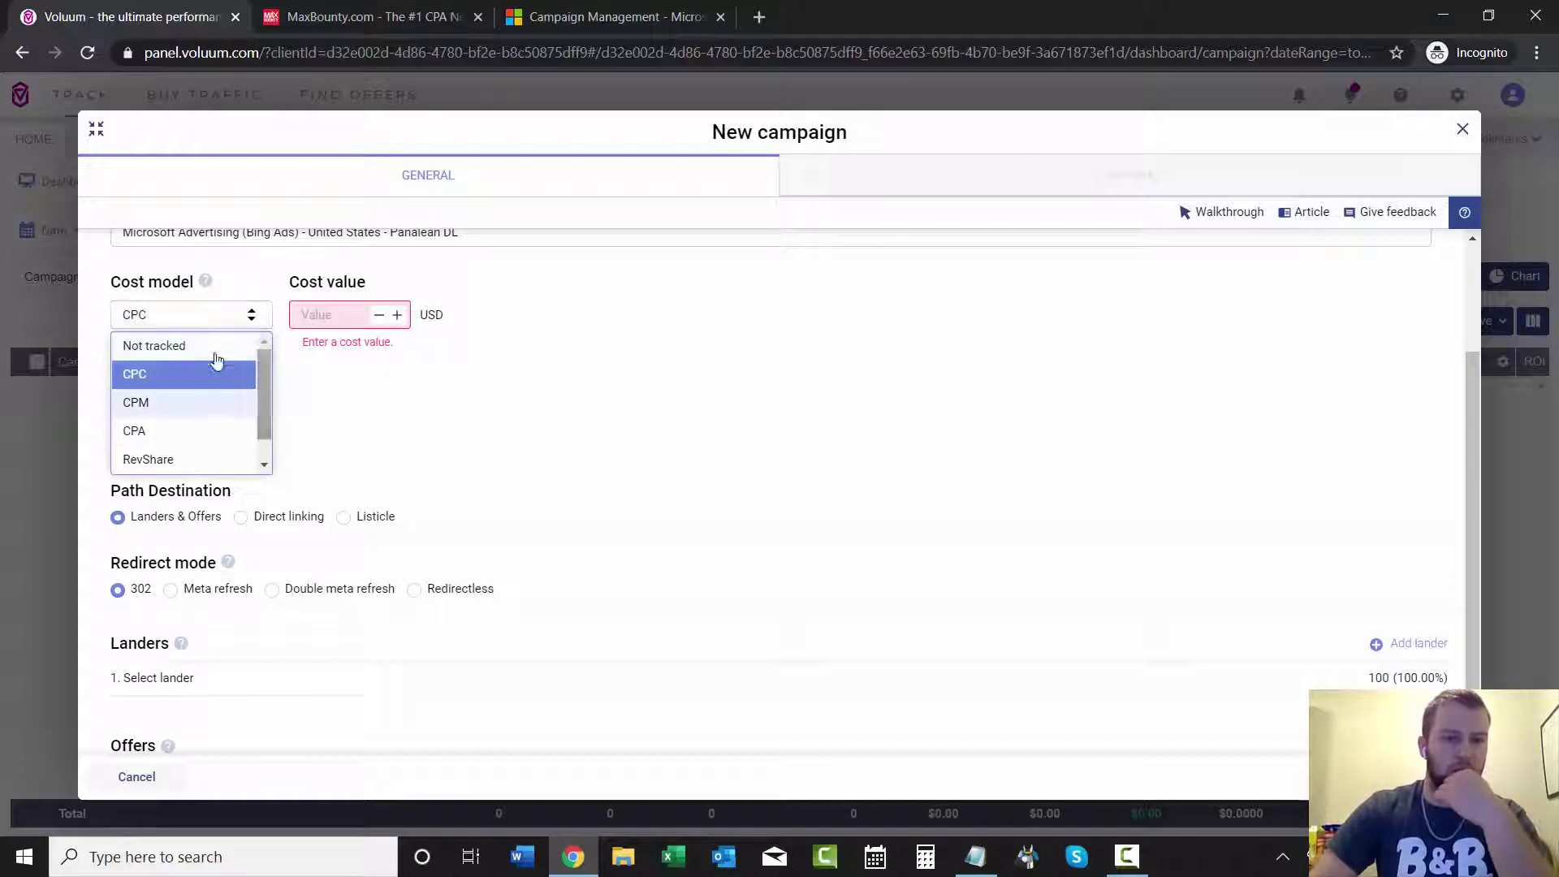
{"action": "left_click", "coordinate": [216, 346]}
{"action": "left_click", "coordinate": [156, 364]}
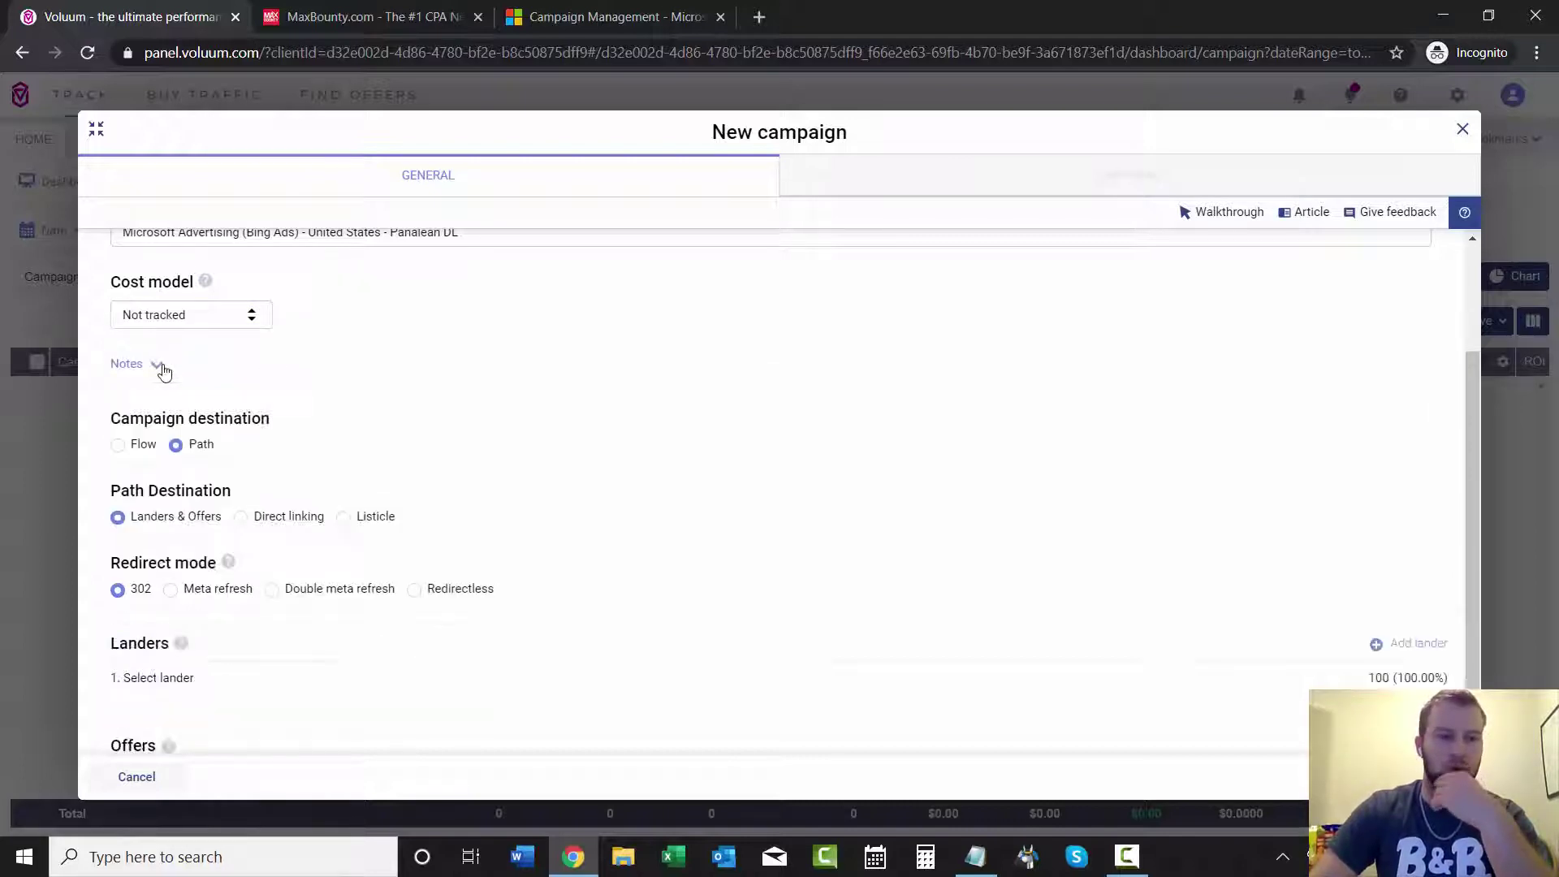
- Set the path destination to Direct linking and assign the MaxBounty - United States - Panalean offer
{"action": "scroll", "coordinate": [803, 387], "scroll_direction": "down", "scroll_amount": 1}
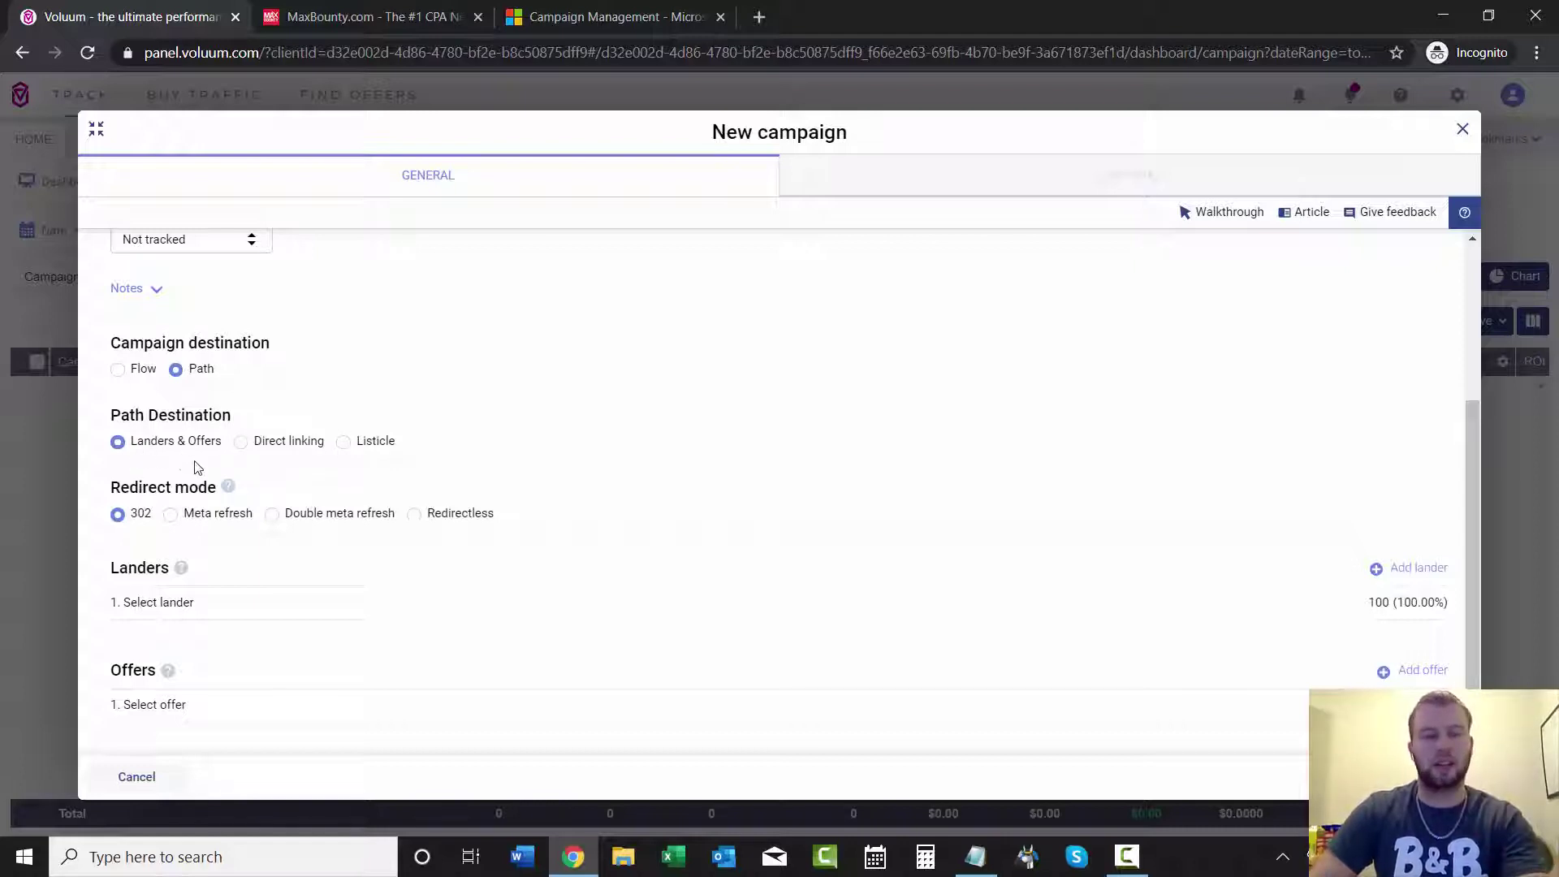
{"action": "left_click", "coordinate": [241, 442]}
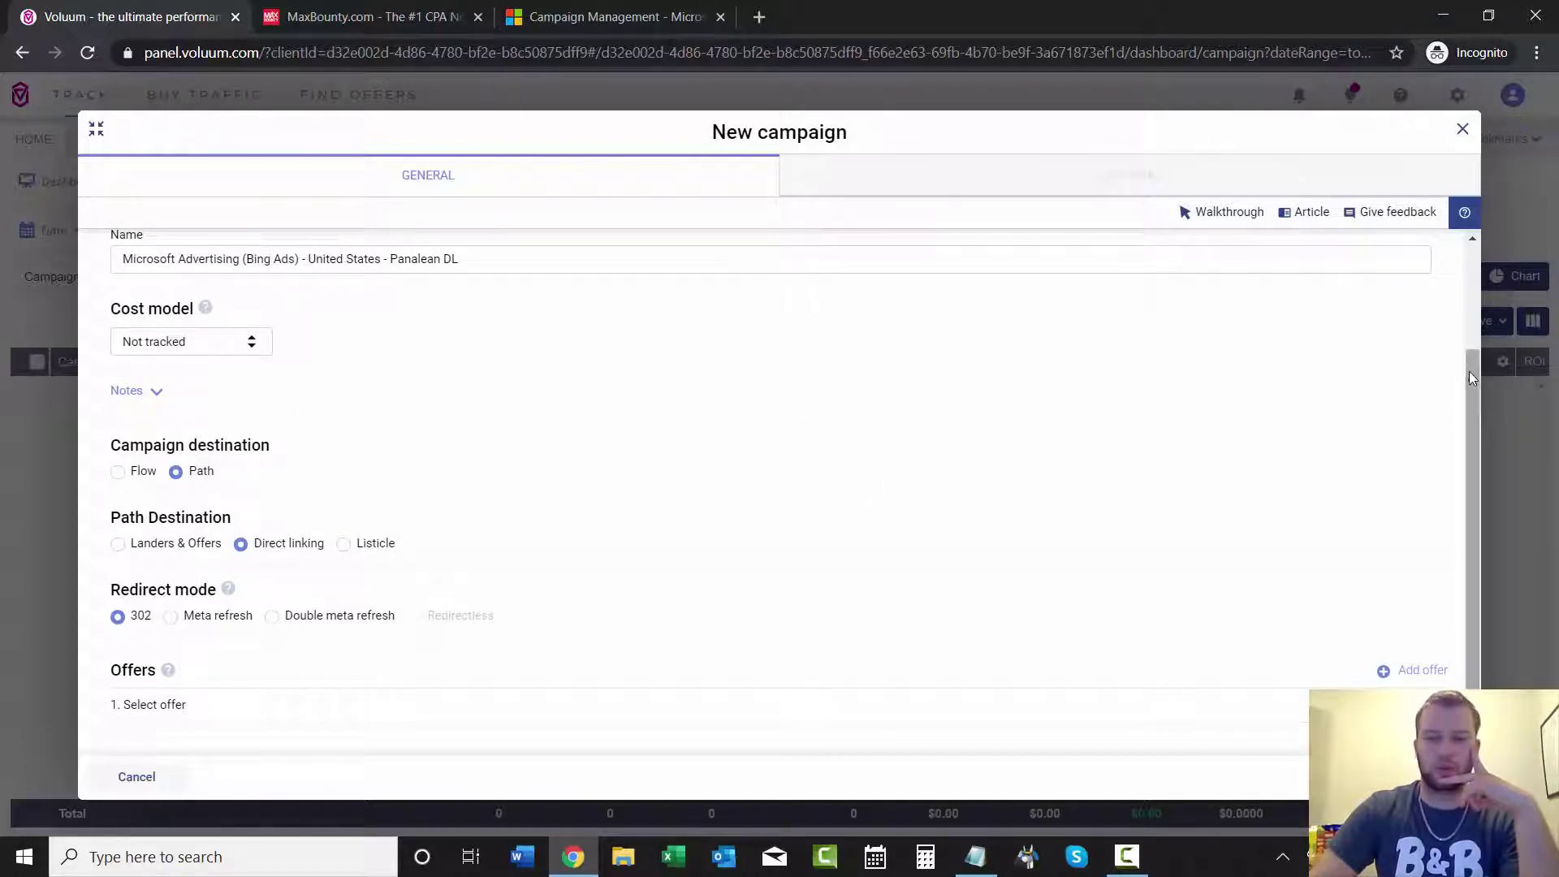
{"action": "left_click", "coordinate": [210, 704]}
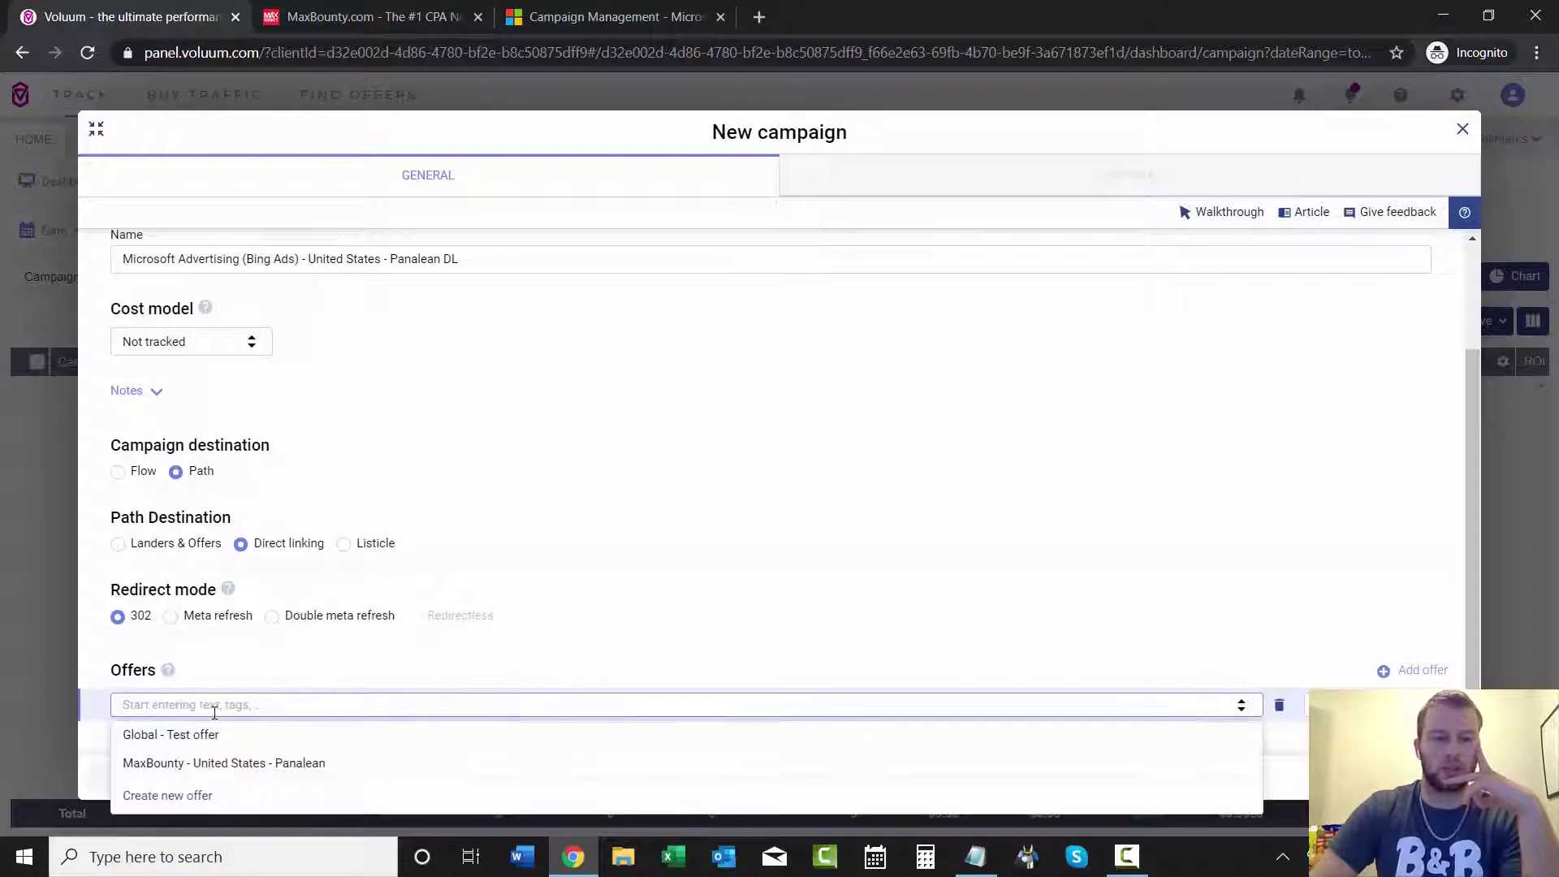
{"action": "left_click", "coordinate": [233, 762]}
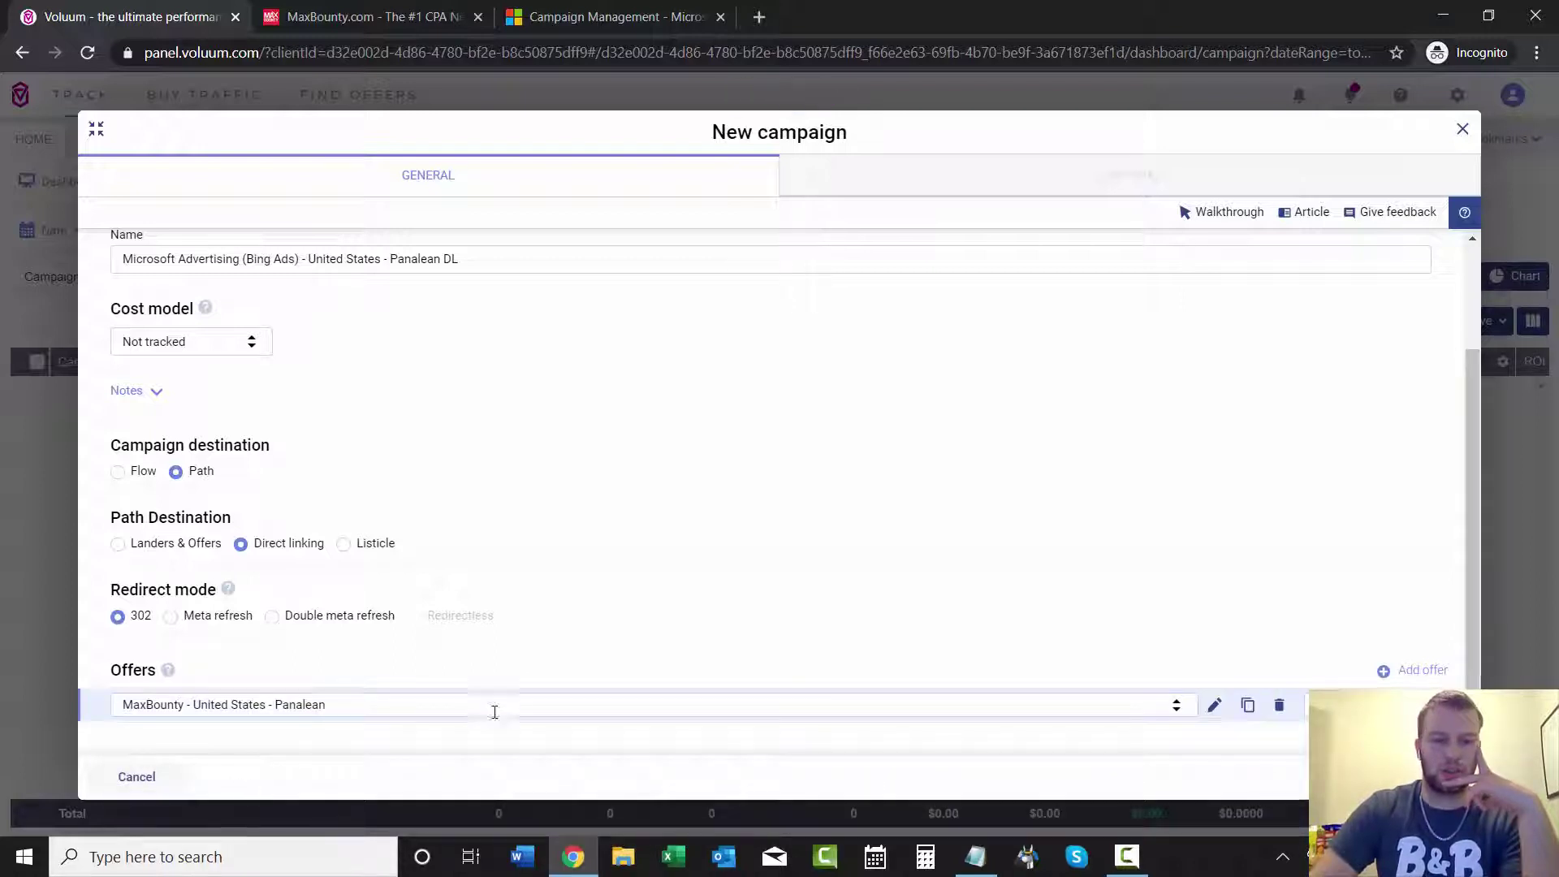
- Save the Bing Ads campaign so its tracking Campaign URL is generated and copied
{"action": "left_click", "coordinate": [1416, 776]}
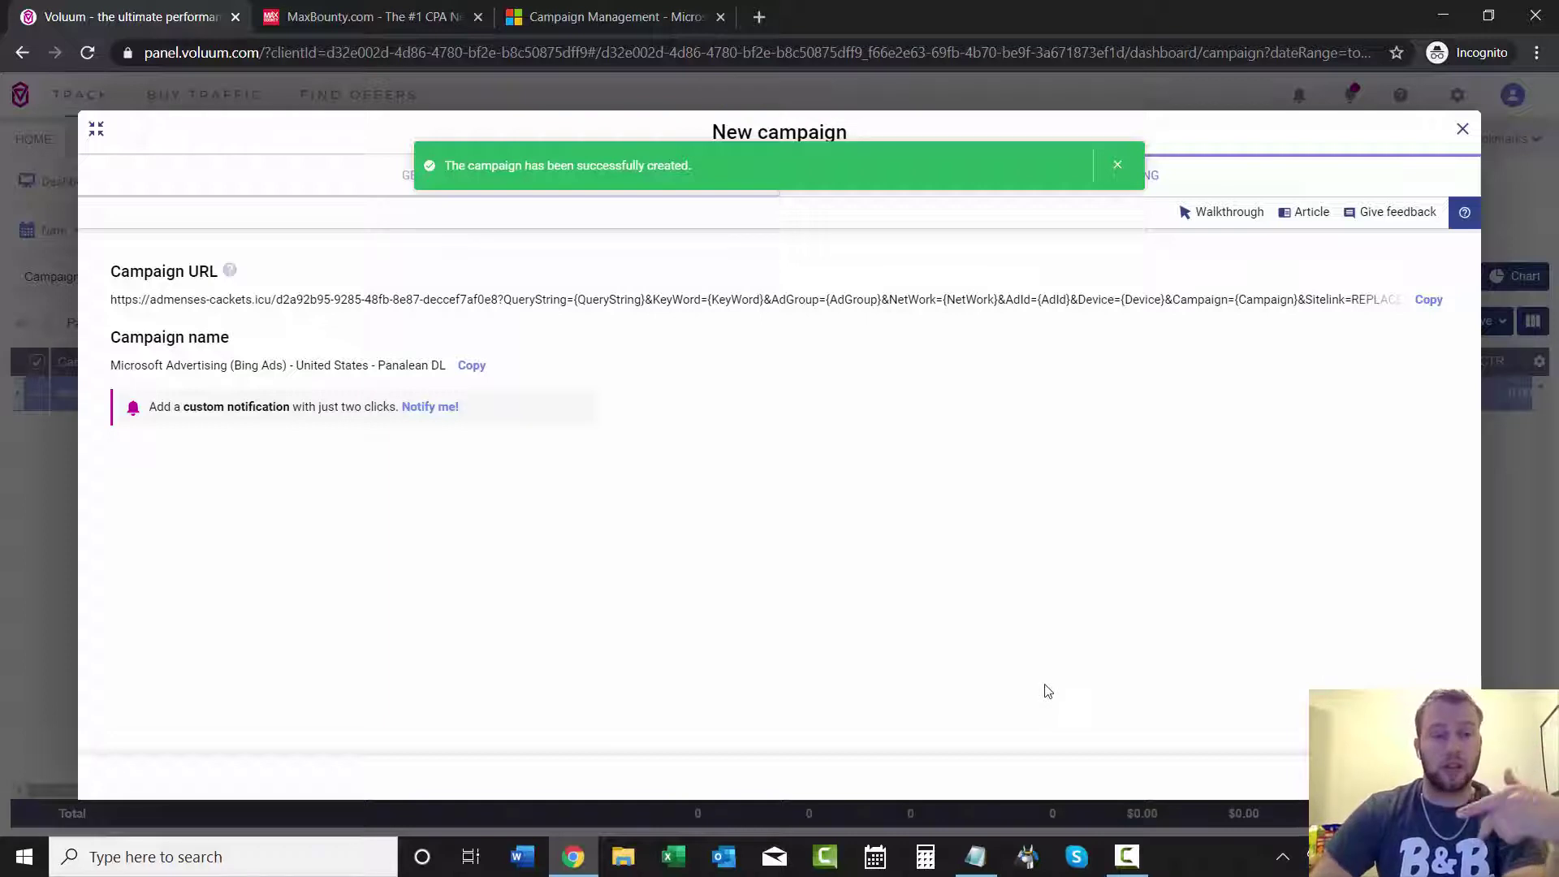
- Paste the Voluum campaign URL below the postback URL in Notepad and widen the window
{"action": "left_click", "coordinate": [975, 854]}
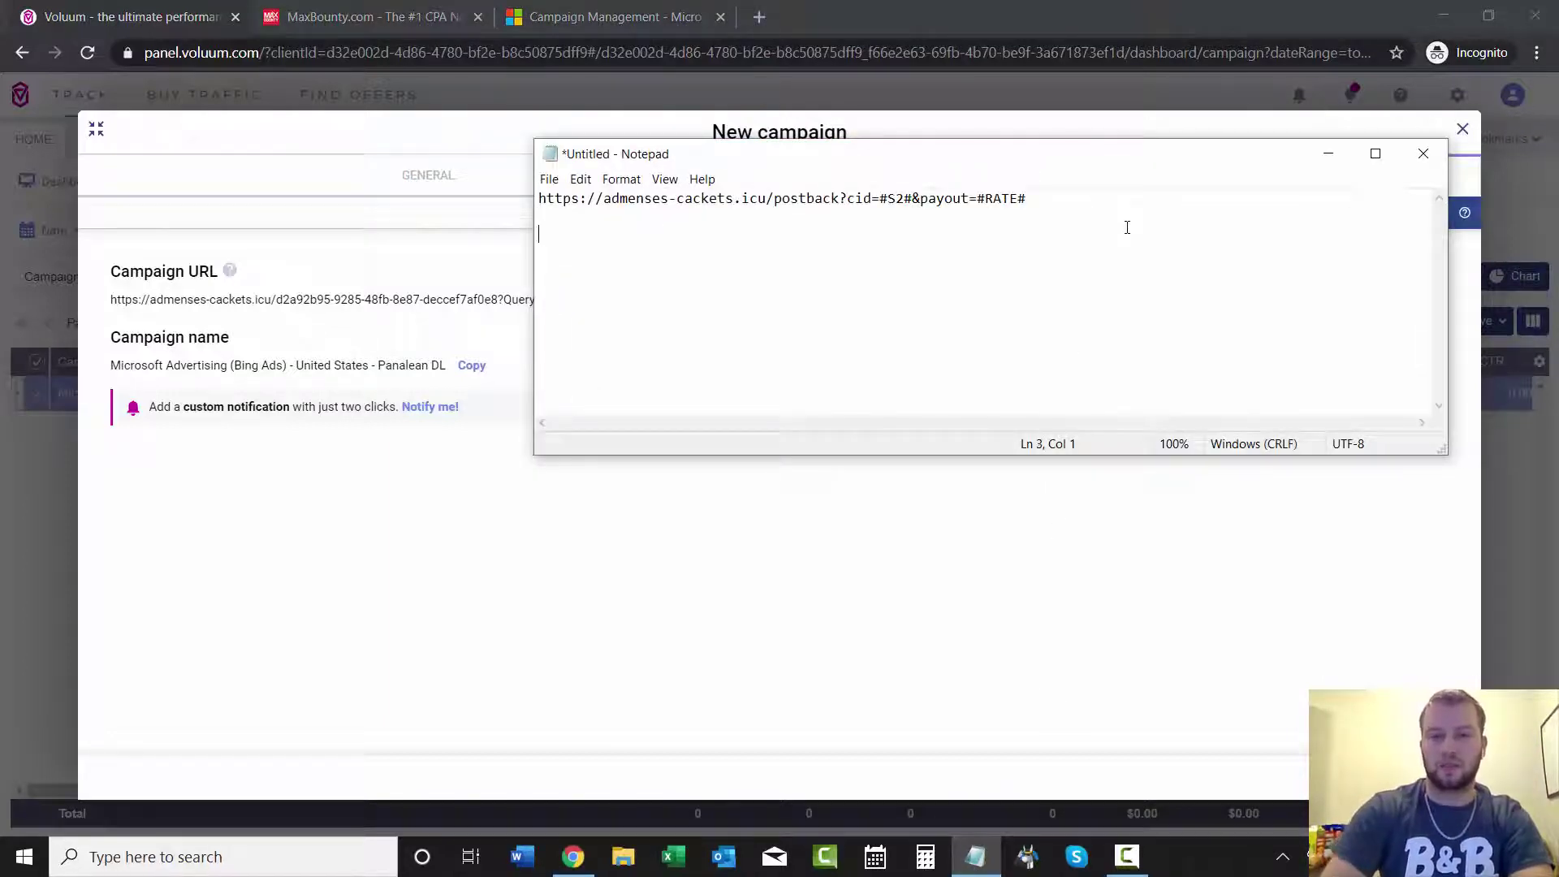
{"action": "key", "text": "ctrl+v"}
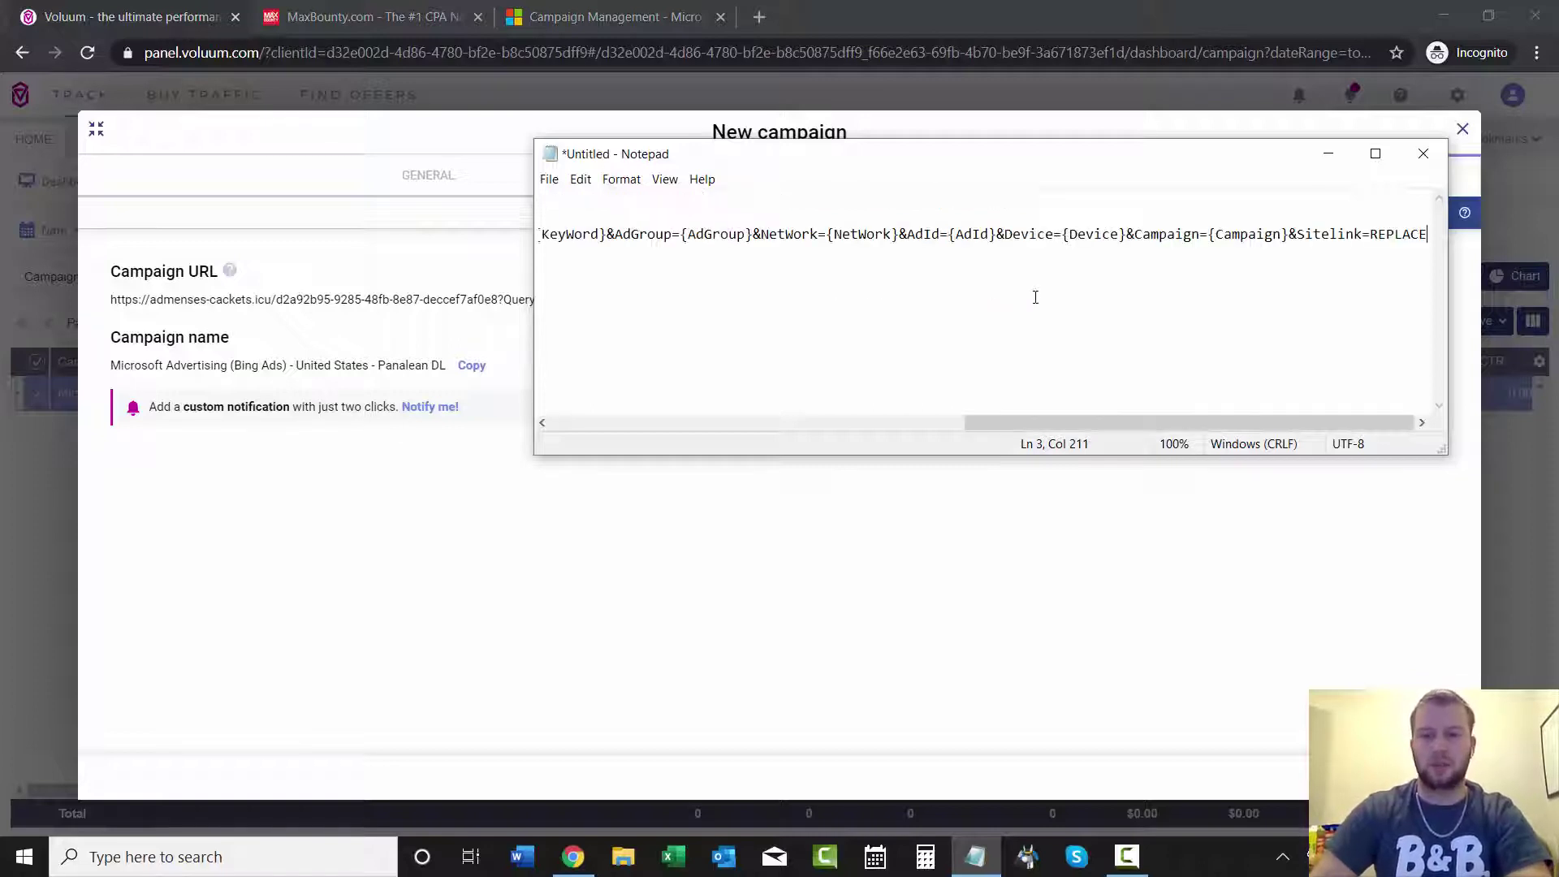
{"action": "left_click_drag", "start_coordinate": [531, 365], "coordinate": [16, 318]}
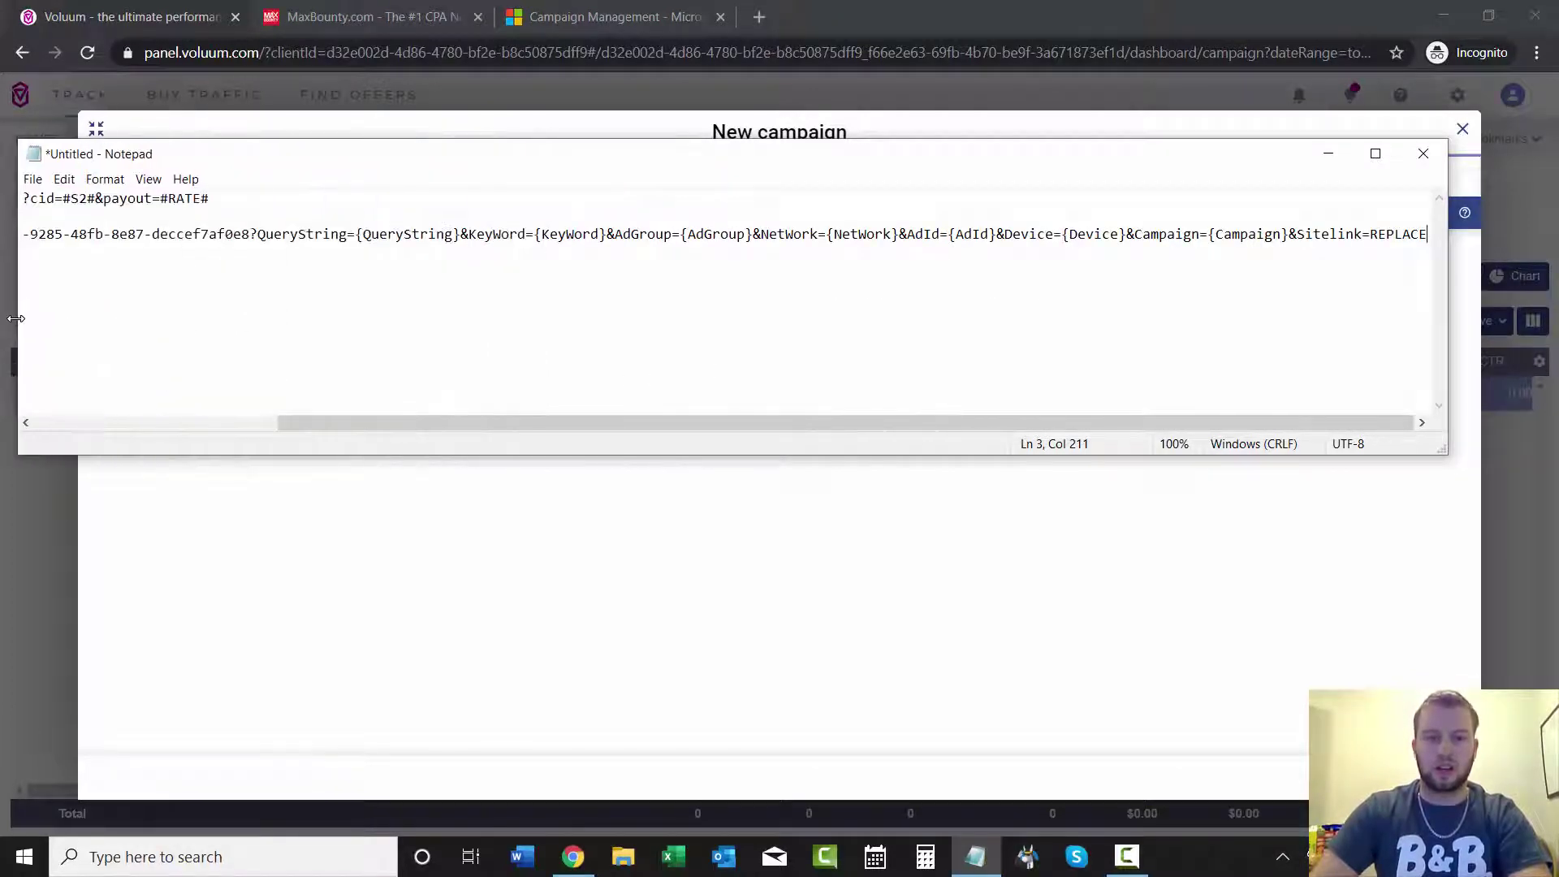
{"action": "left_click_drag", "start_coordinate": [1402, 234], "coordinate": [1269, 255]}
- Select the URL's tracking parameters from QueryString to the end, then minimize Notepad
{"action": "left_click", "coordinate": [260, 235]}
{"action": "left_click", "coordinate": [636, 247]}
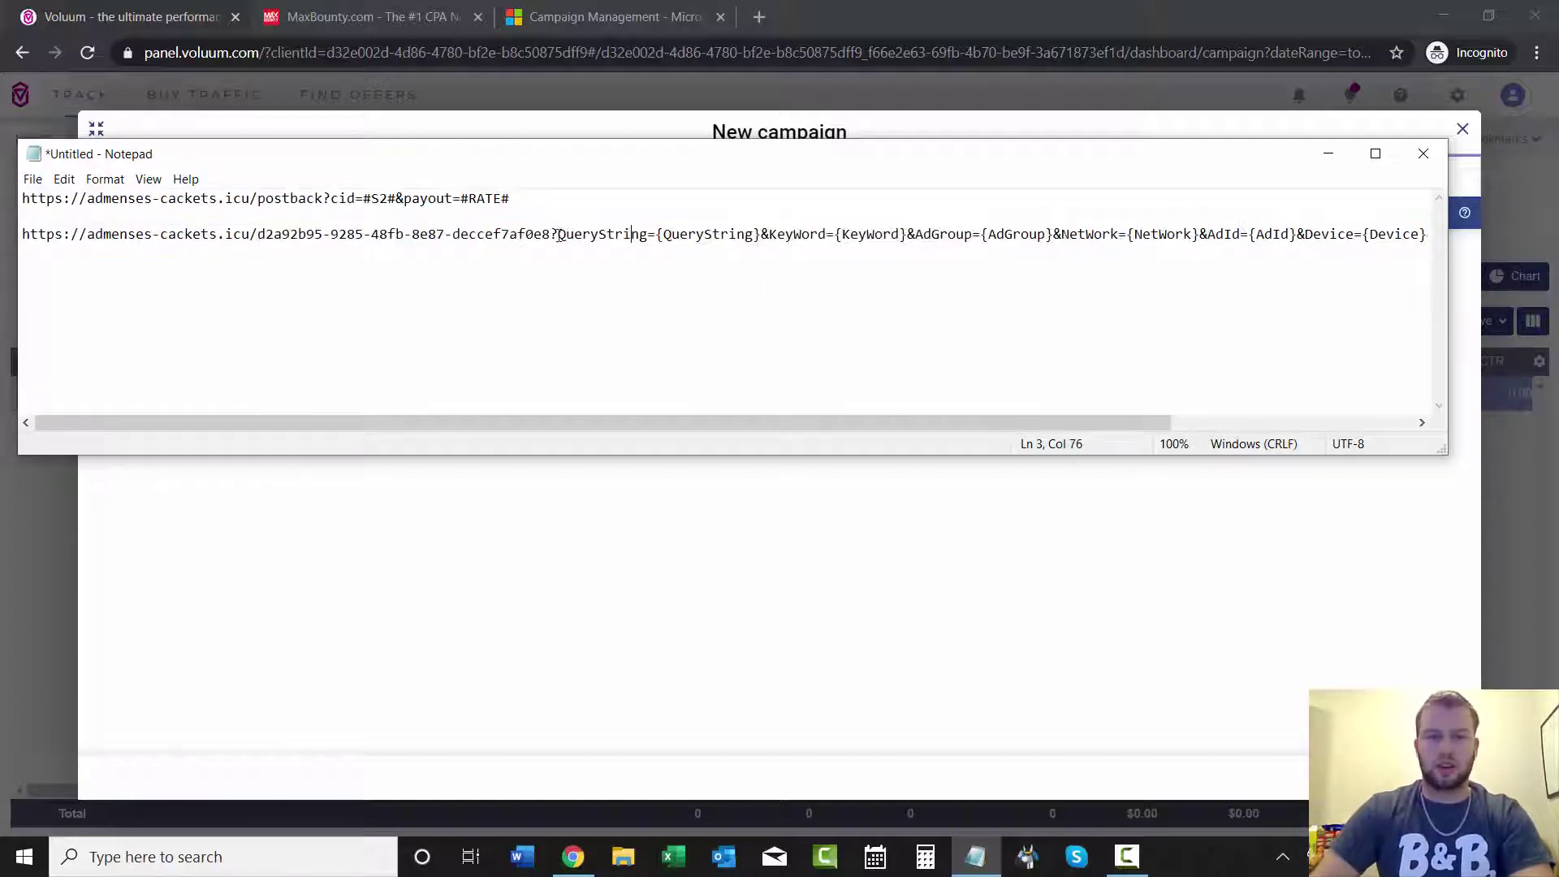
{"action": "left_click_drag", "start_coordinate": [560, 235], "coordinate": [1438, 234]}
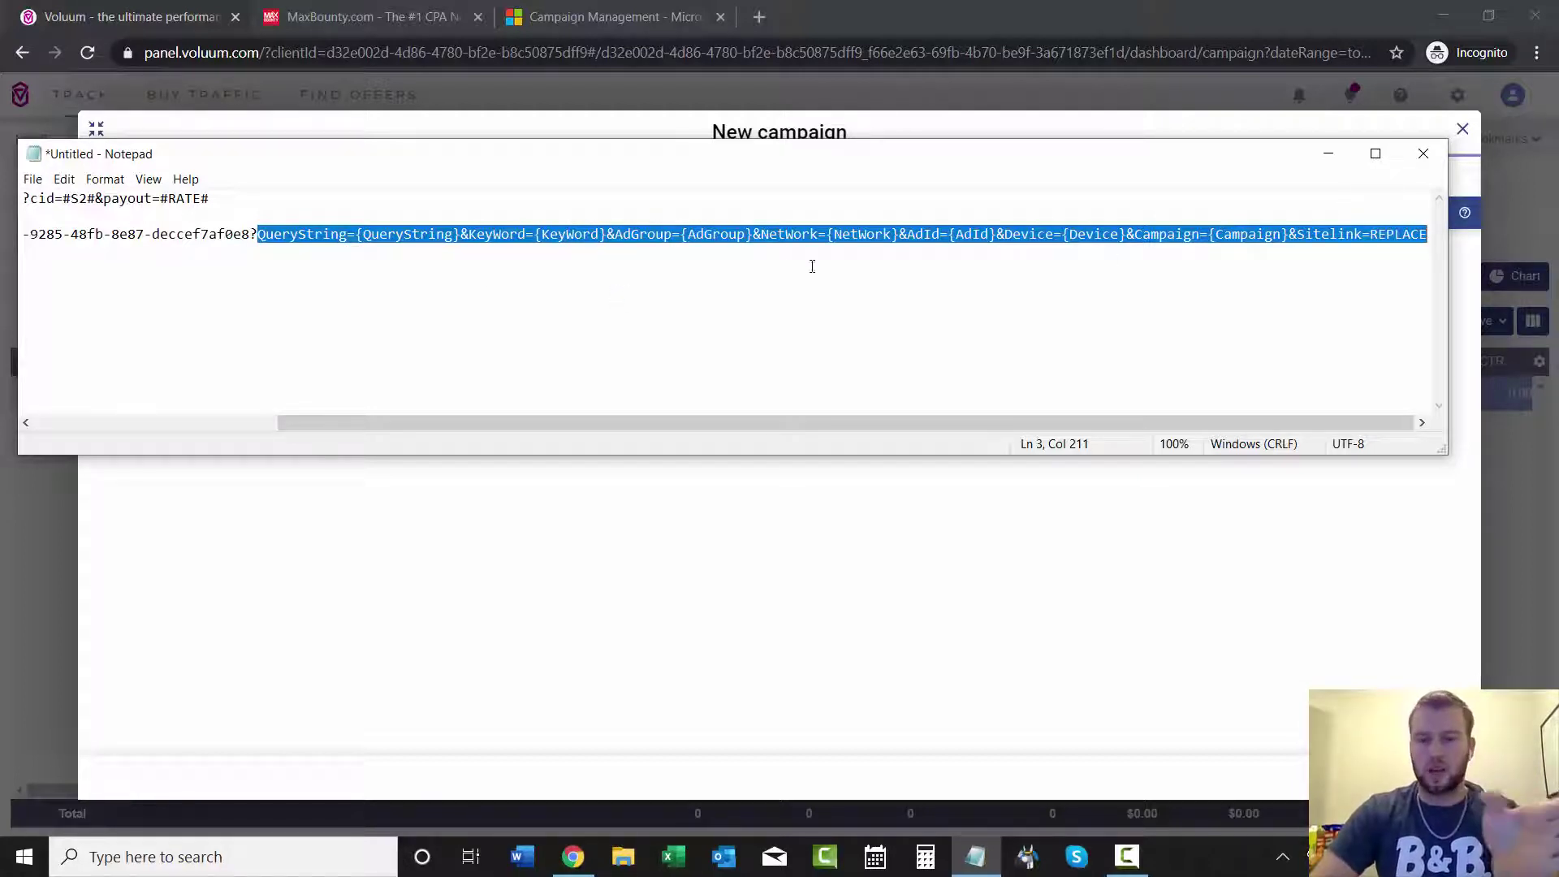
{"action": "left_click", "coordinate": [1330, 156]}
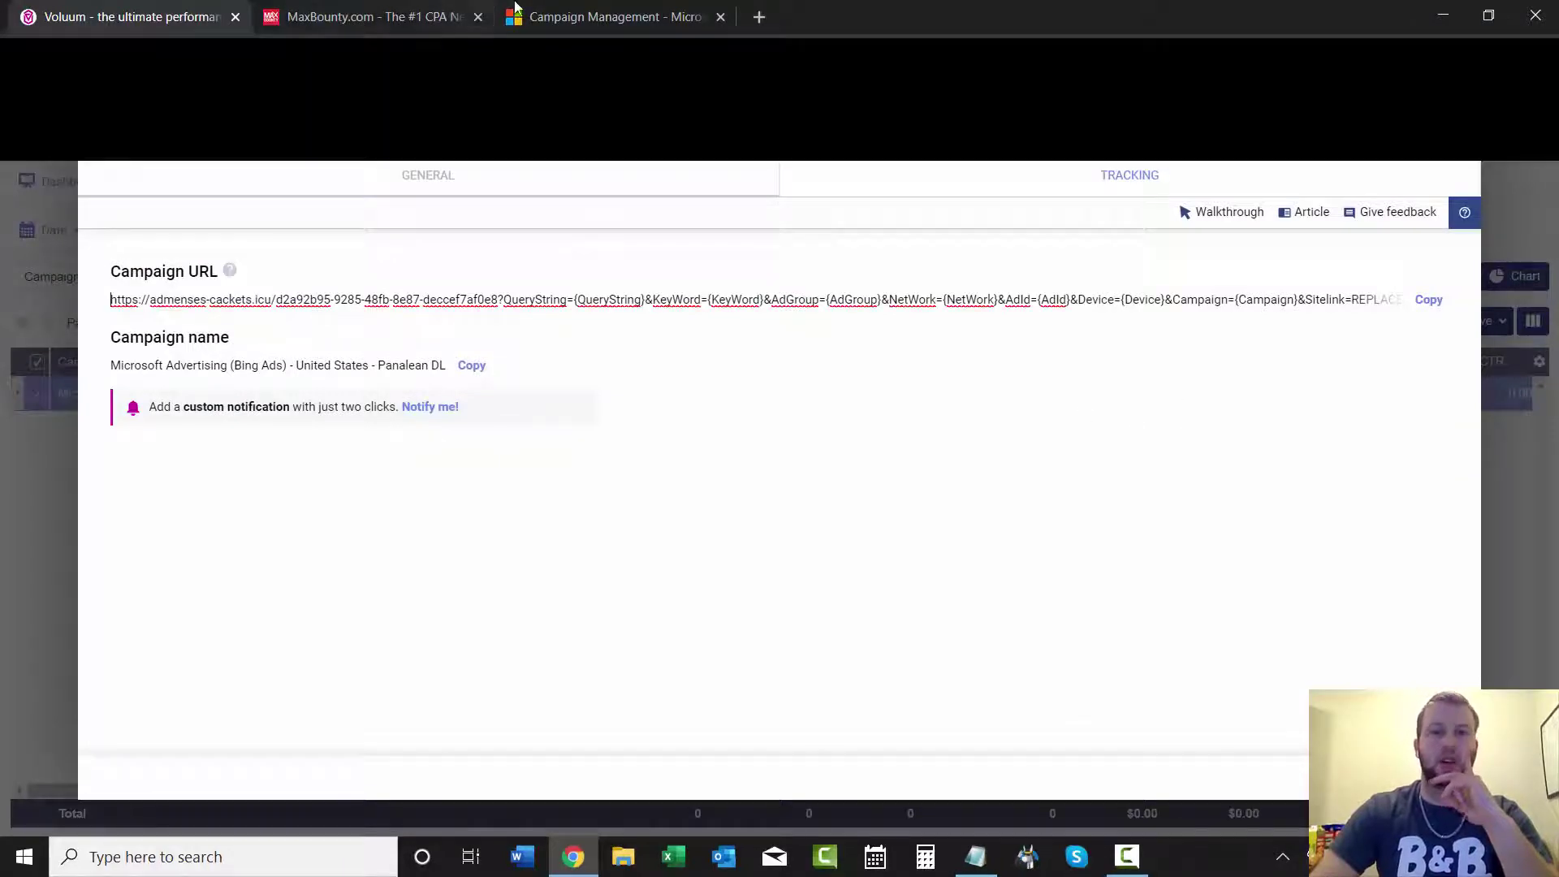
- Create a Visits to my website campaign named 'Panalean DL Test' in Microsoft Advertising
{"action": "left_click", "coordinate": [572, 10]}
{"action": "left_click", "coordinate": [318, 336]}
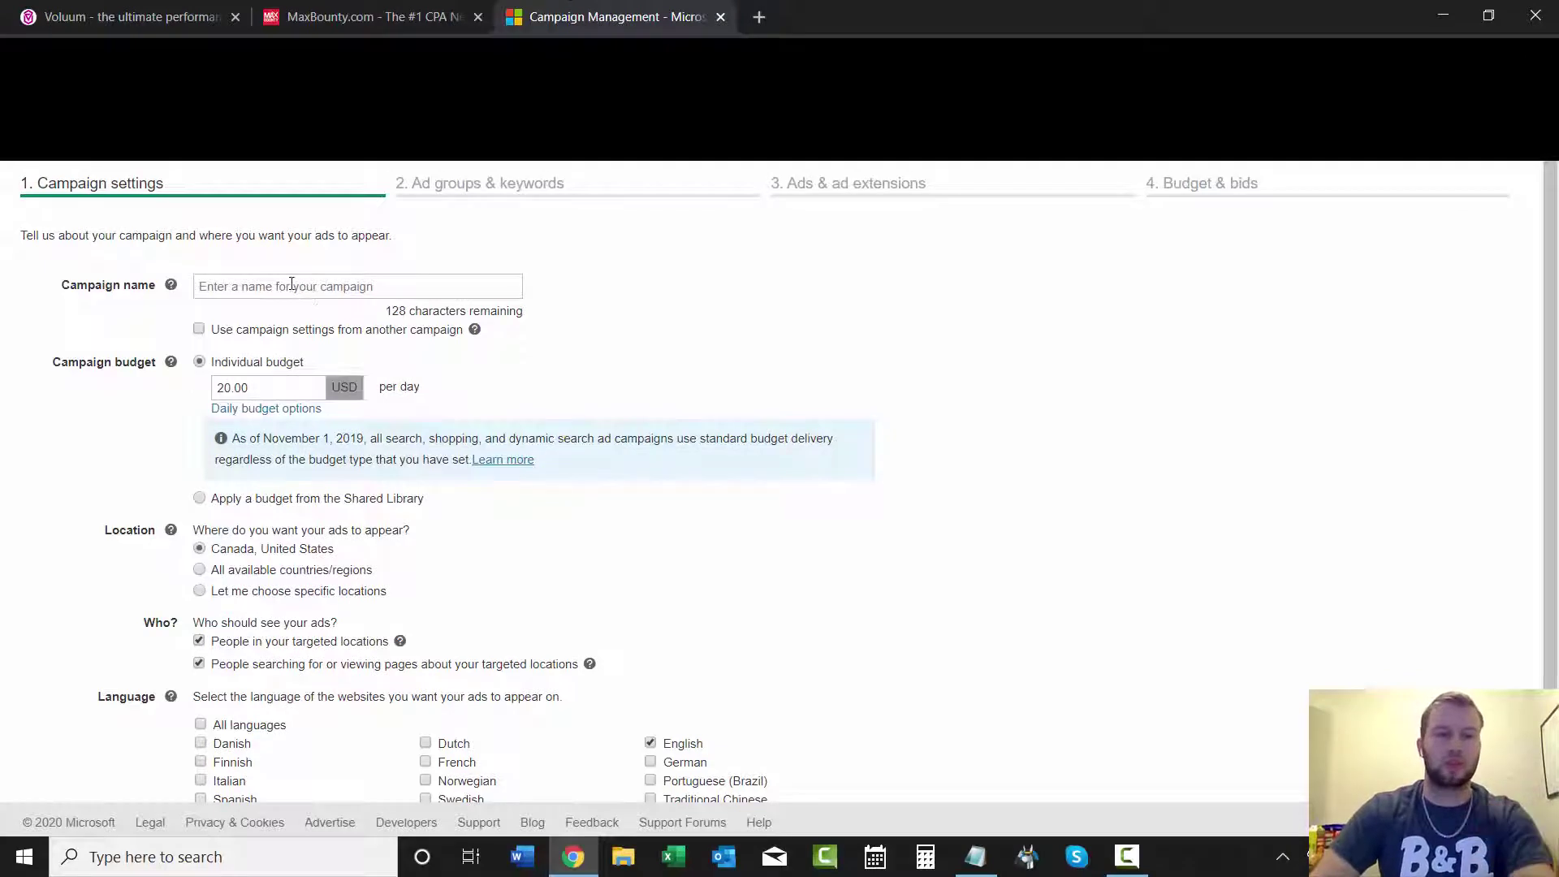
{"action": "left_click", "coordinate": [287, 283]}
{"action": "type", "text": "Panal"}
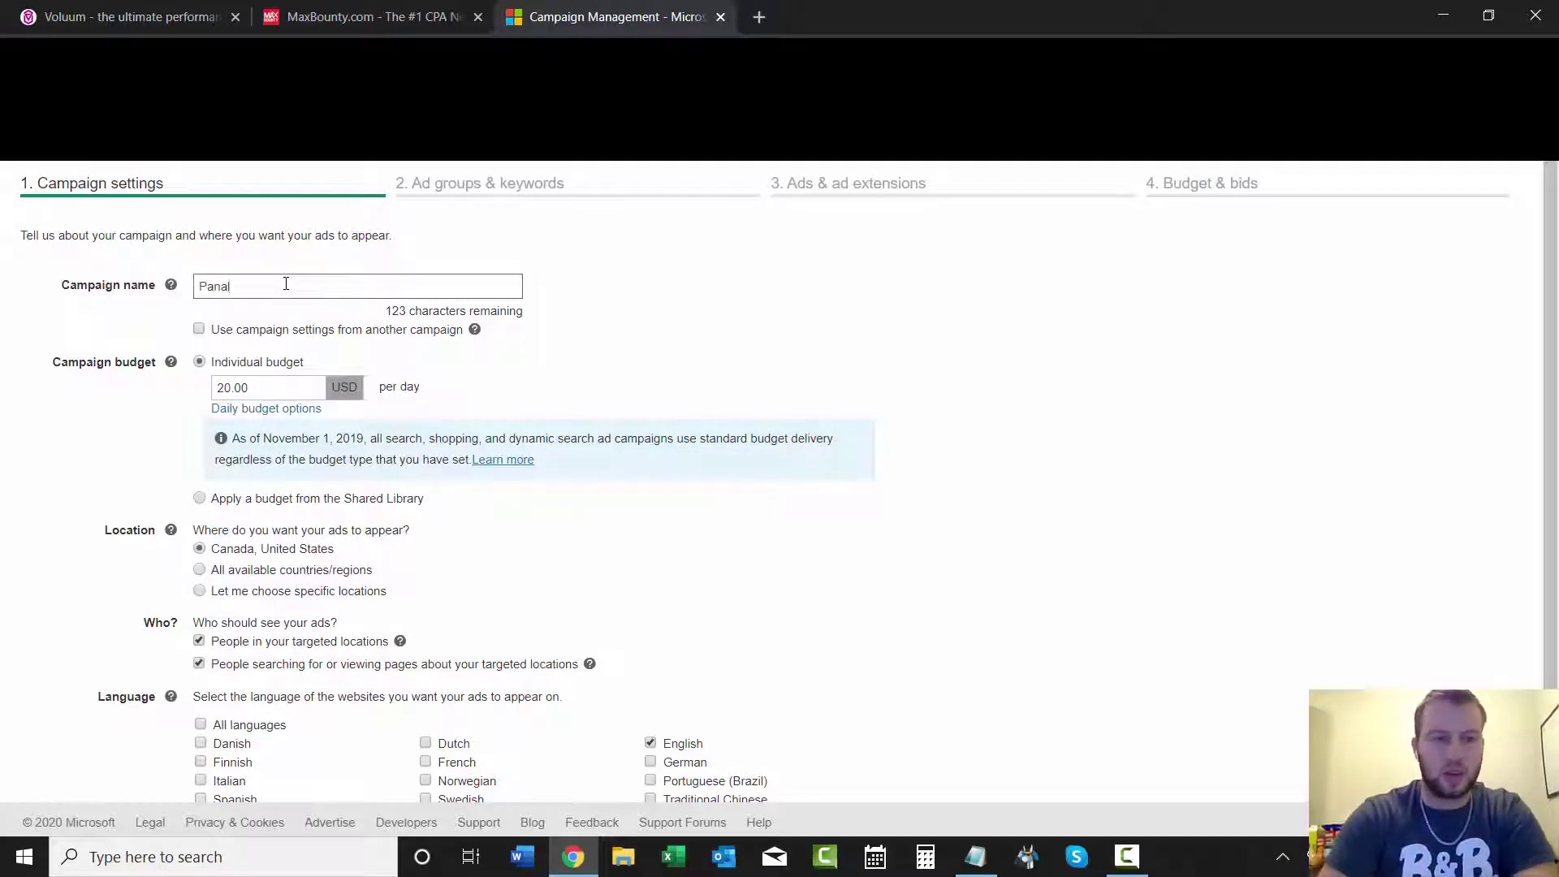
{"action": "type", "text": "ean DL "}
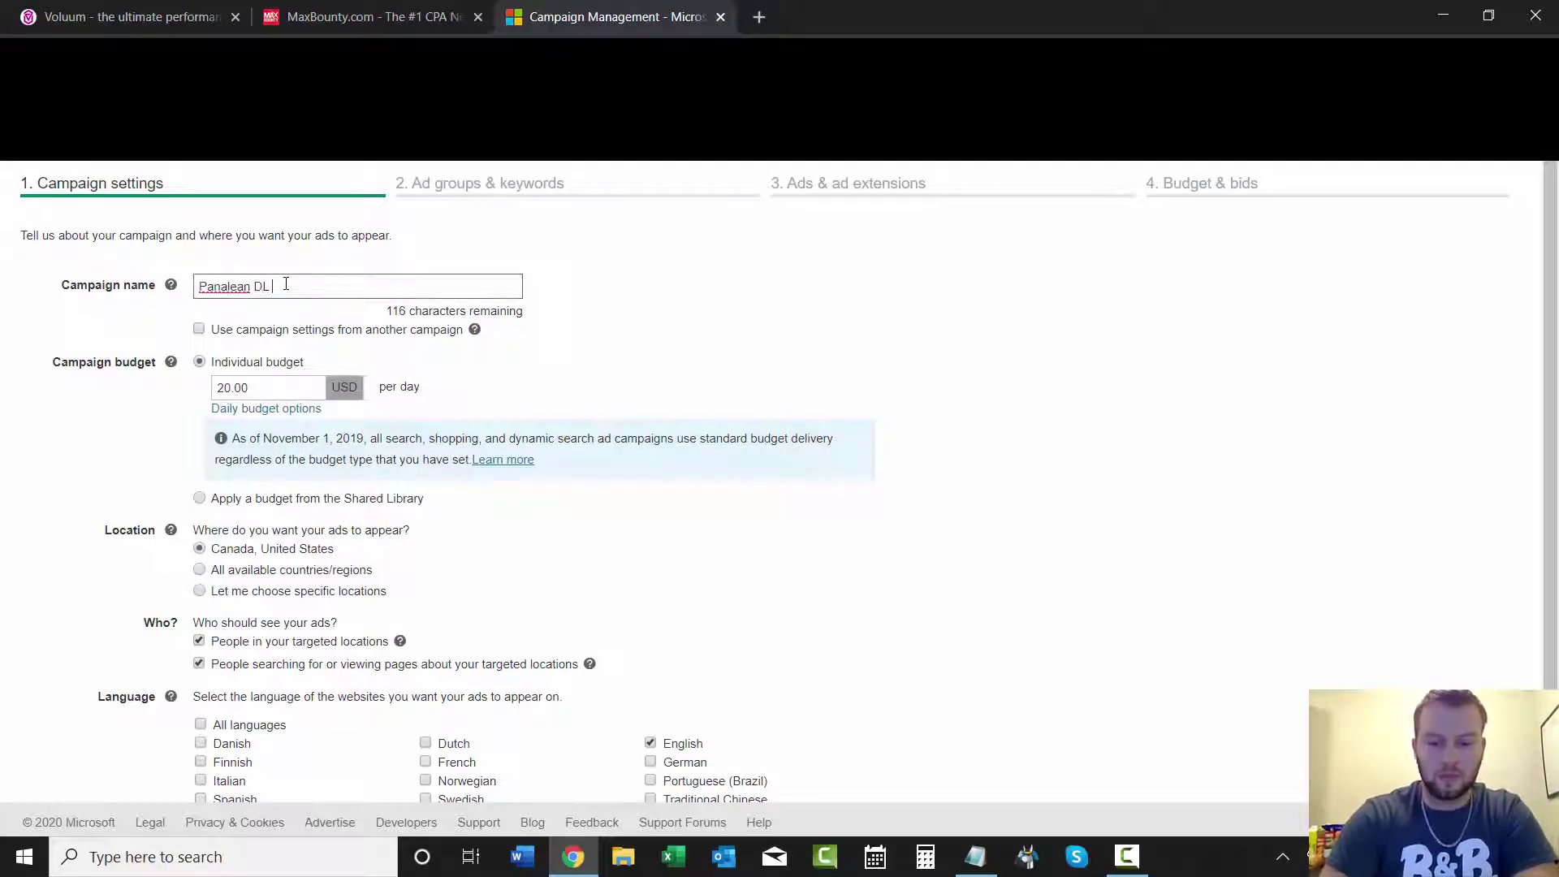
{"action": "type", "text": "Test"}
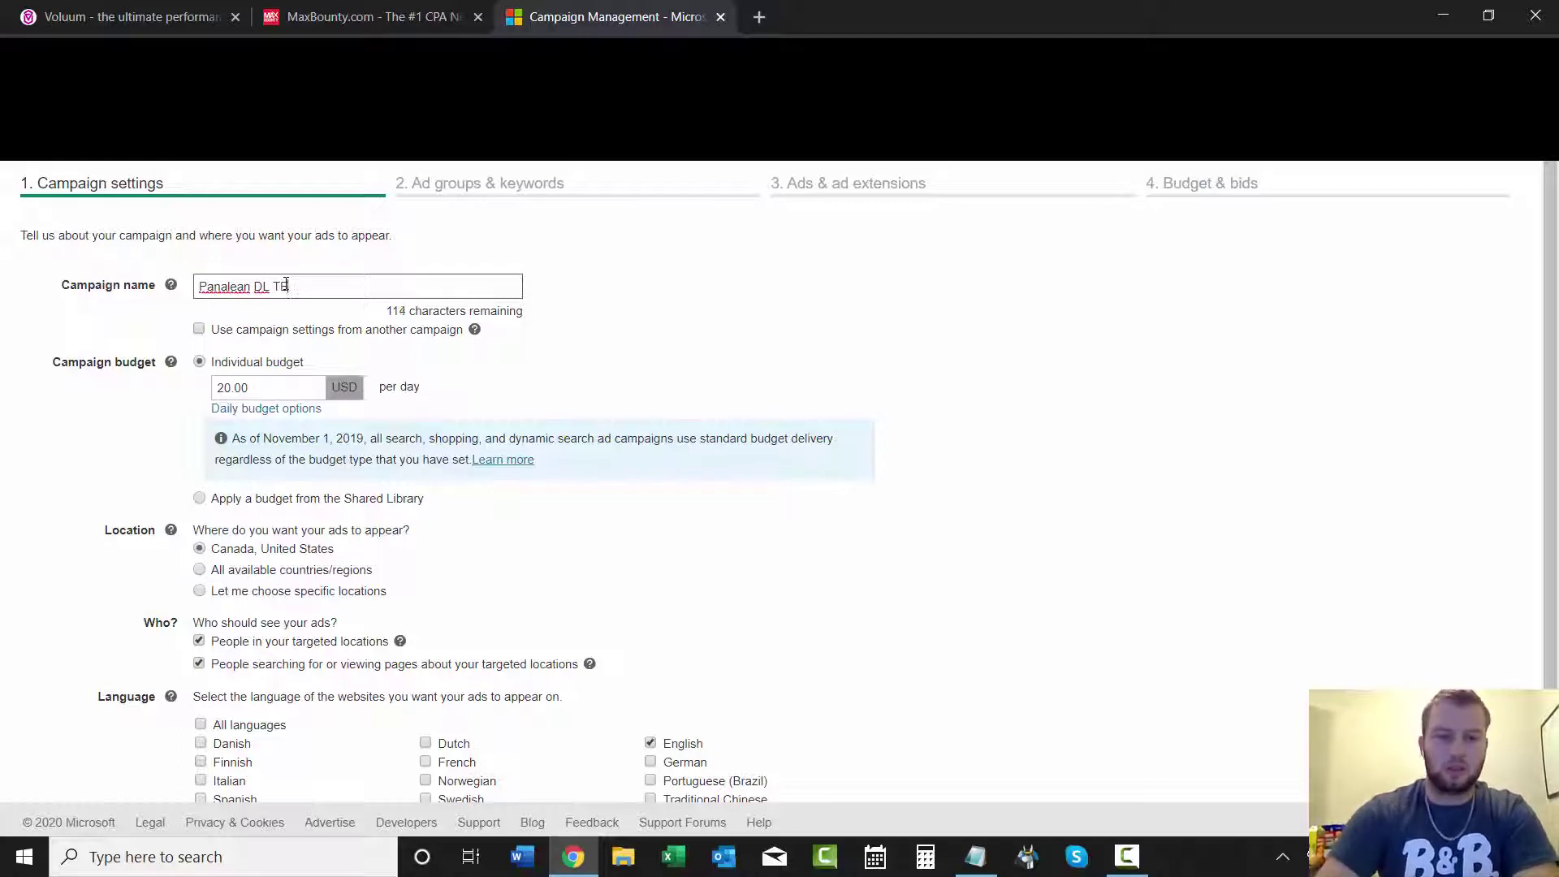
{"action": "left_click", "coordinate": [1098, 420]}
{"action": "scroll", "coordinate": [487, 467], "scroll_direction": "down", "scroll_amount": 1}
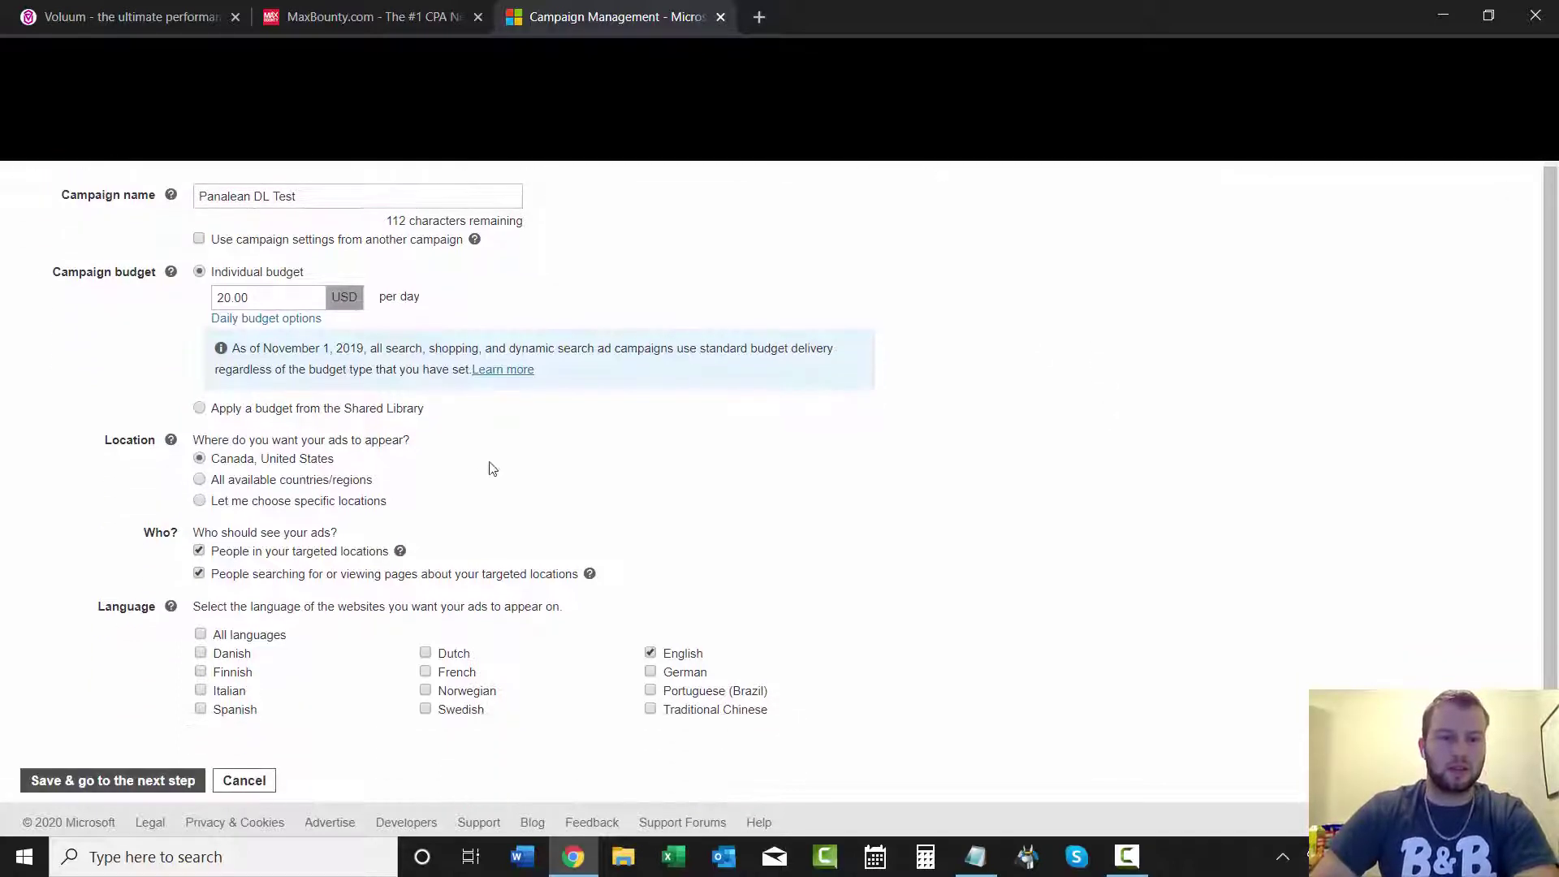
- Target only people in the United States, excluding location searchers, and continue to ad groups
{"action": "left_click", "coordinate": [329, 502]}
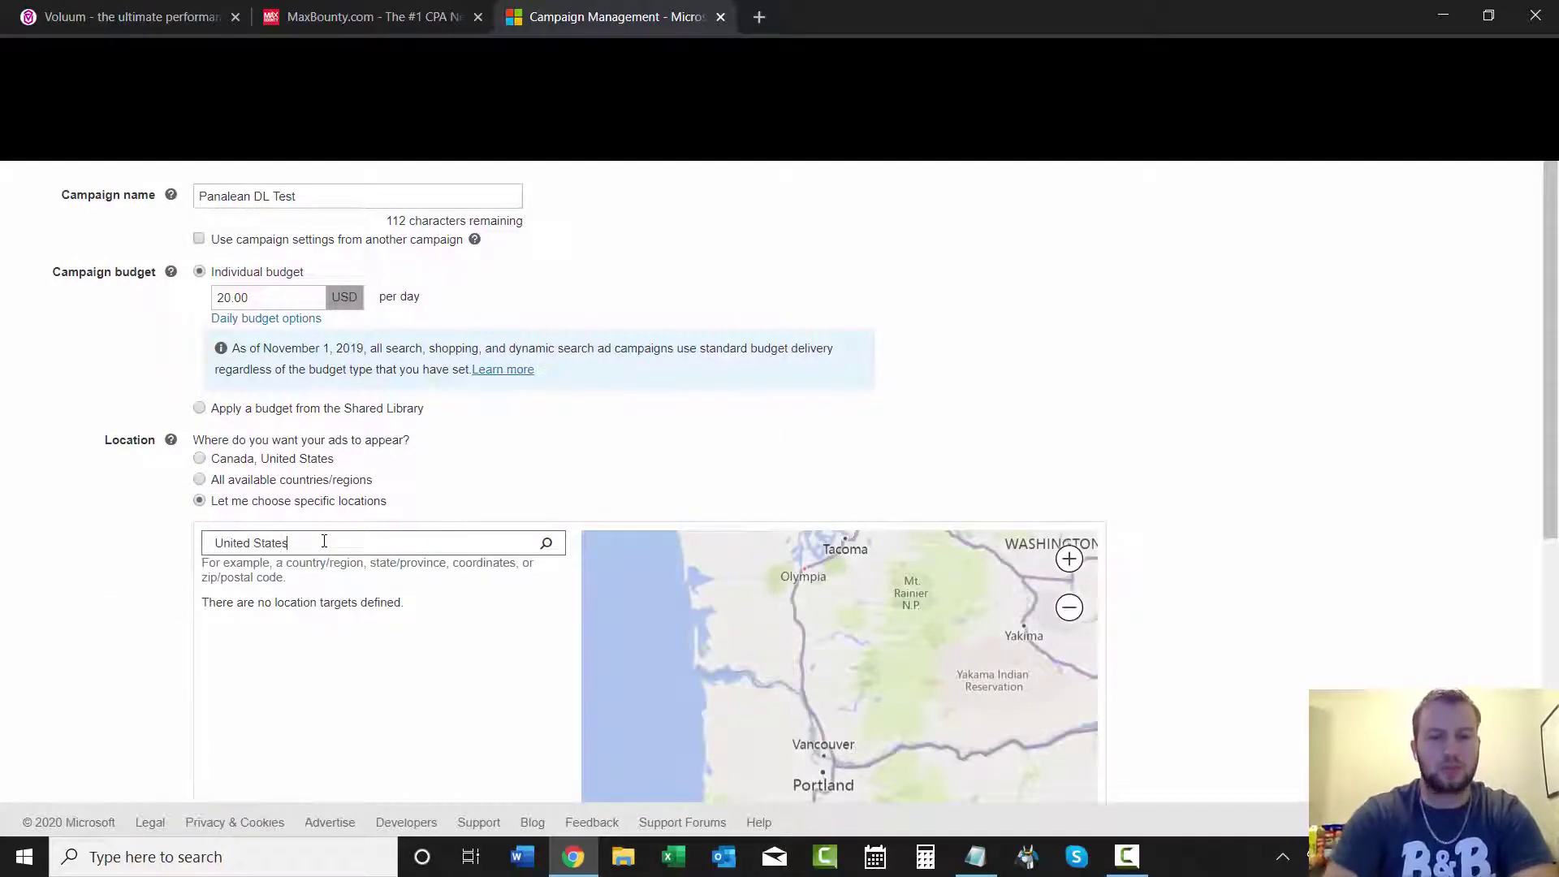
{"action": "key", "text": "Return"}
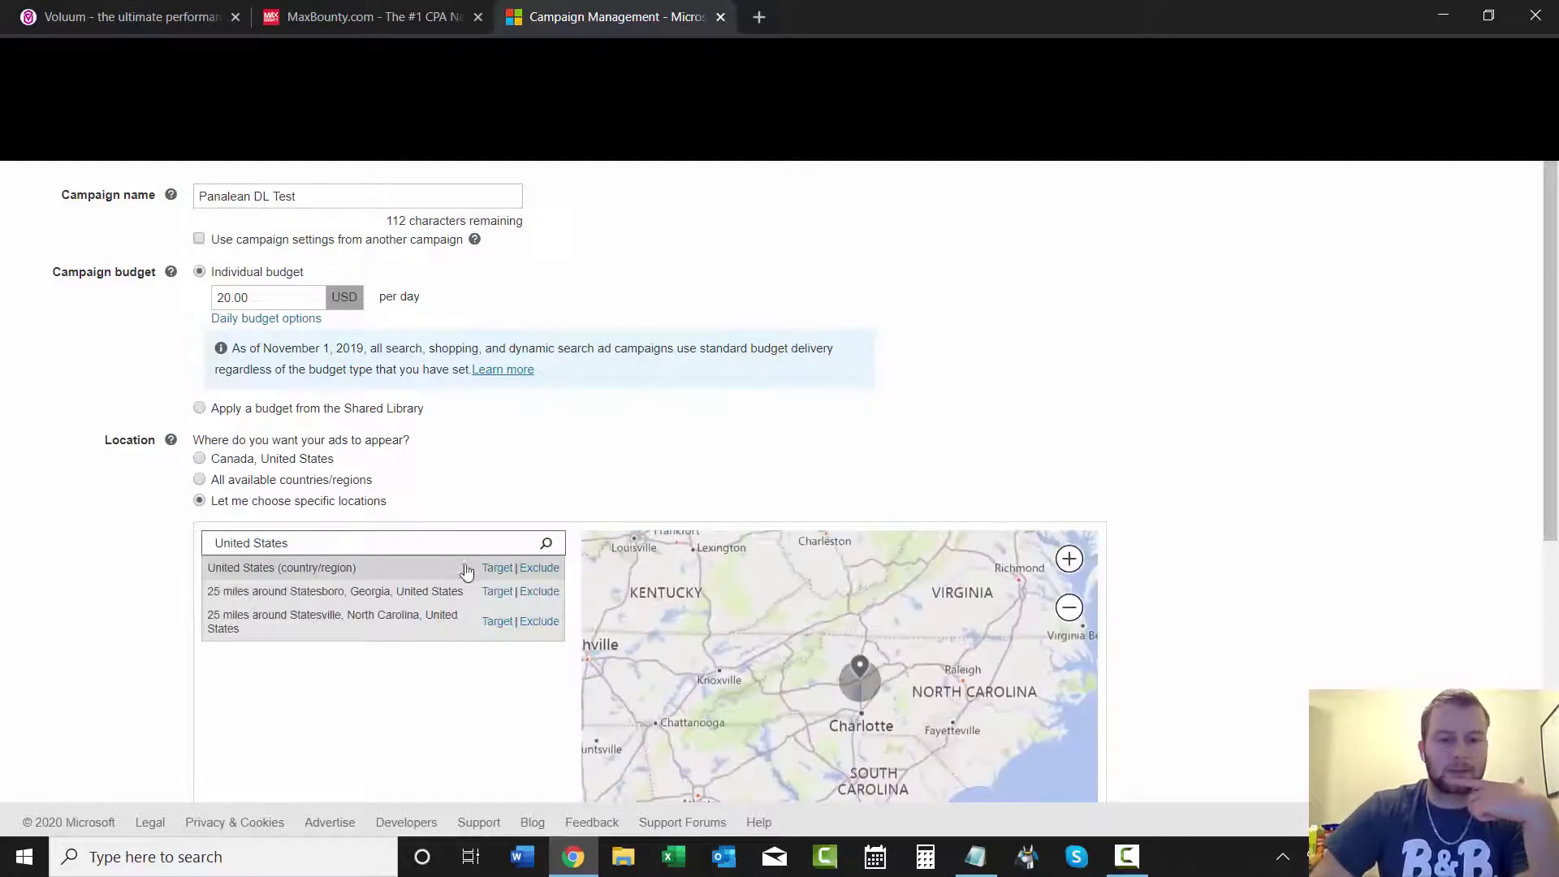
{"action": "left_click", "coordinate": [466, 573]}
{"action": "scroll", "coordinate": [1282, 480], "scroll_direction": "down", "scroll_amount": 5}
{"action": "scroll", "coordinate": [1282, 480], "scroll_direction": "down", "scroll_amount": 3}
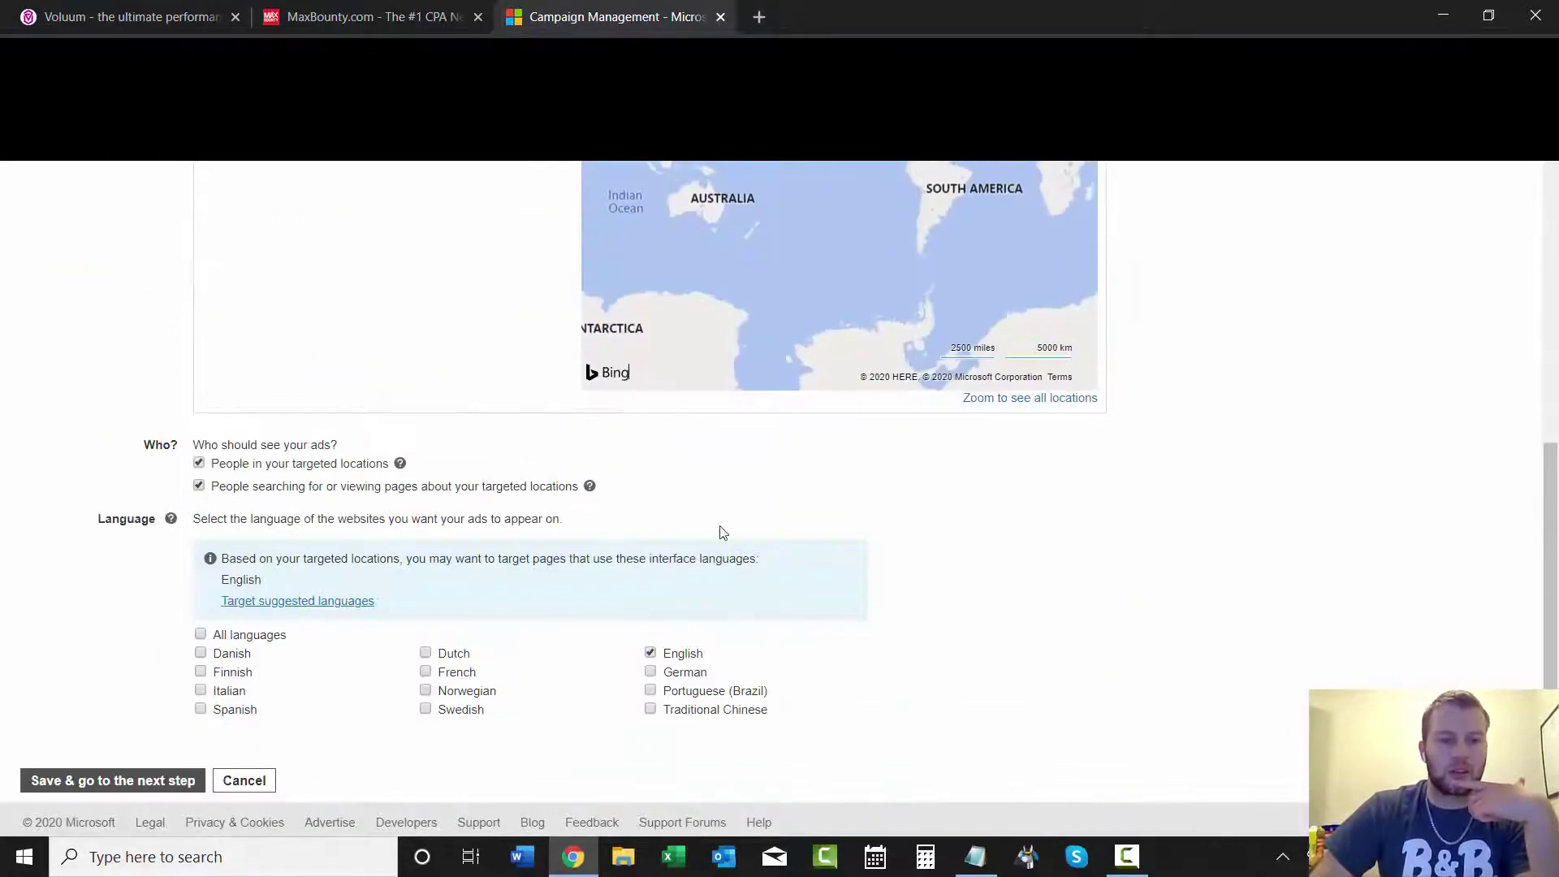
{"action": "left_click", "coordinate": [313, 487]}
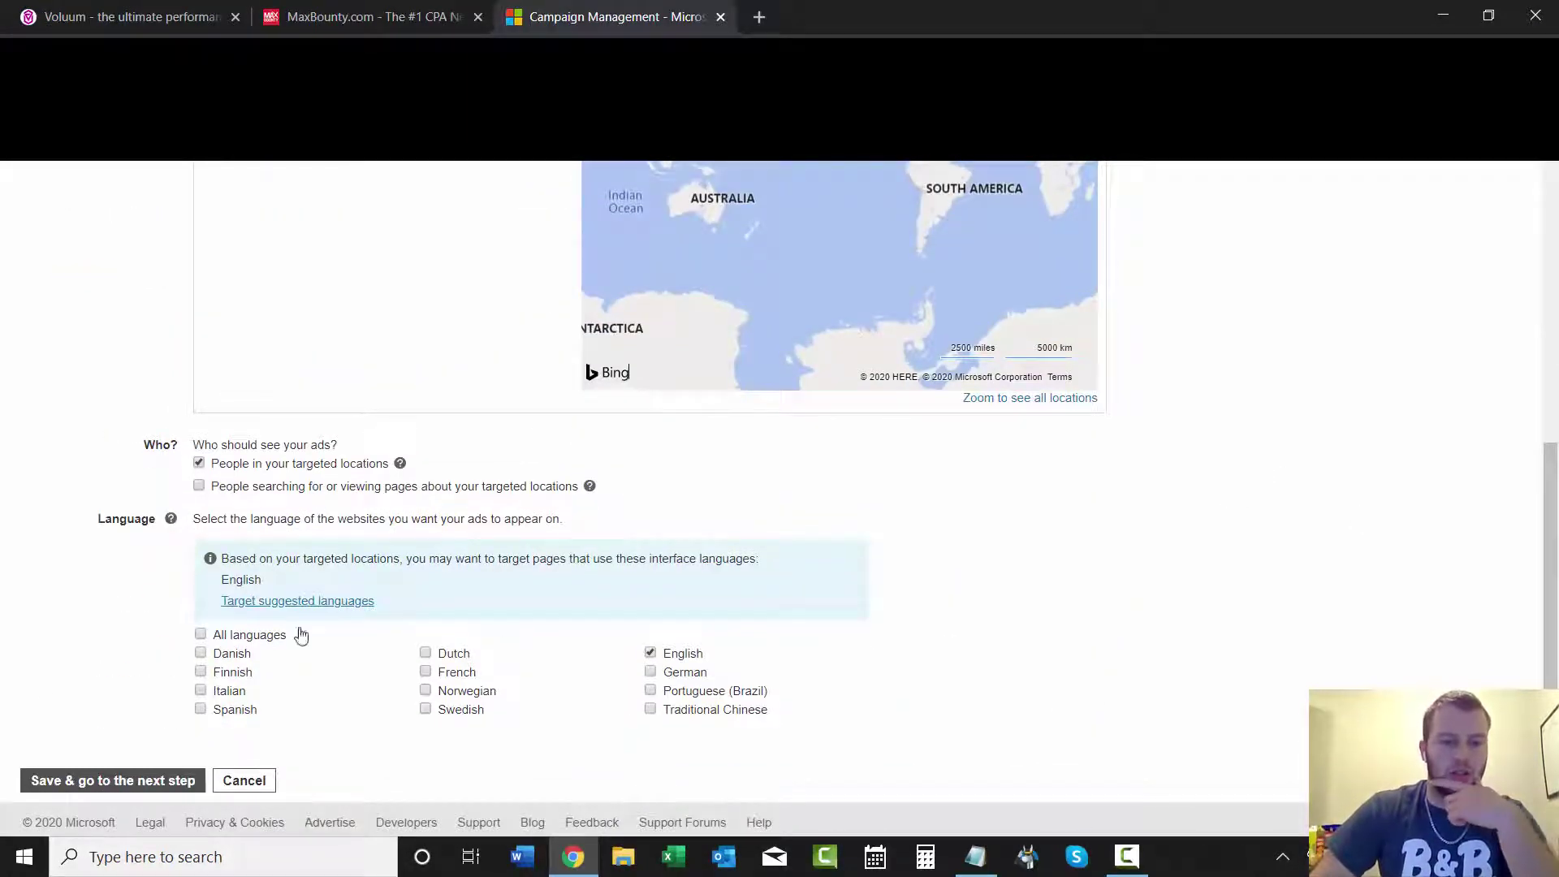
{"action": "left_click", "coordinate": [75, 781]}
- Add a keyword, name the ad group 'test', and save it to continue to ads
{"action": "left_click", "coordinate": [307, 504]}
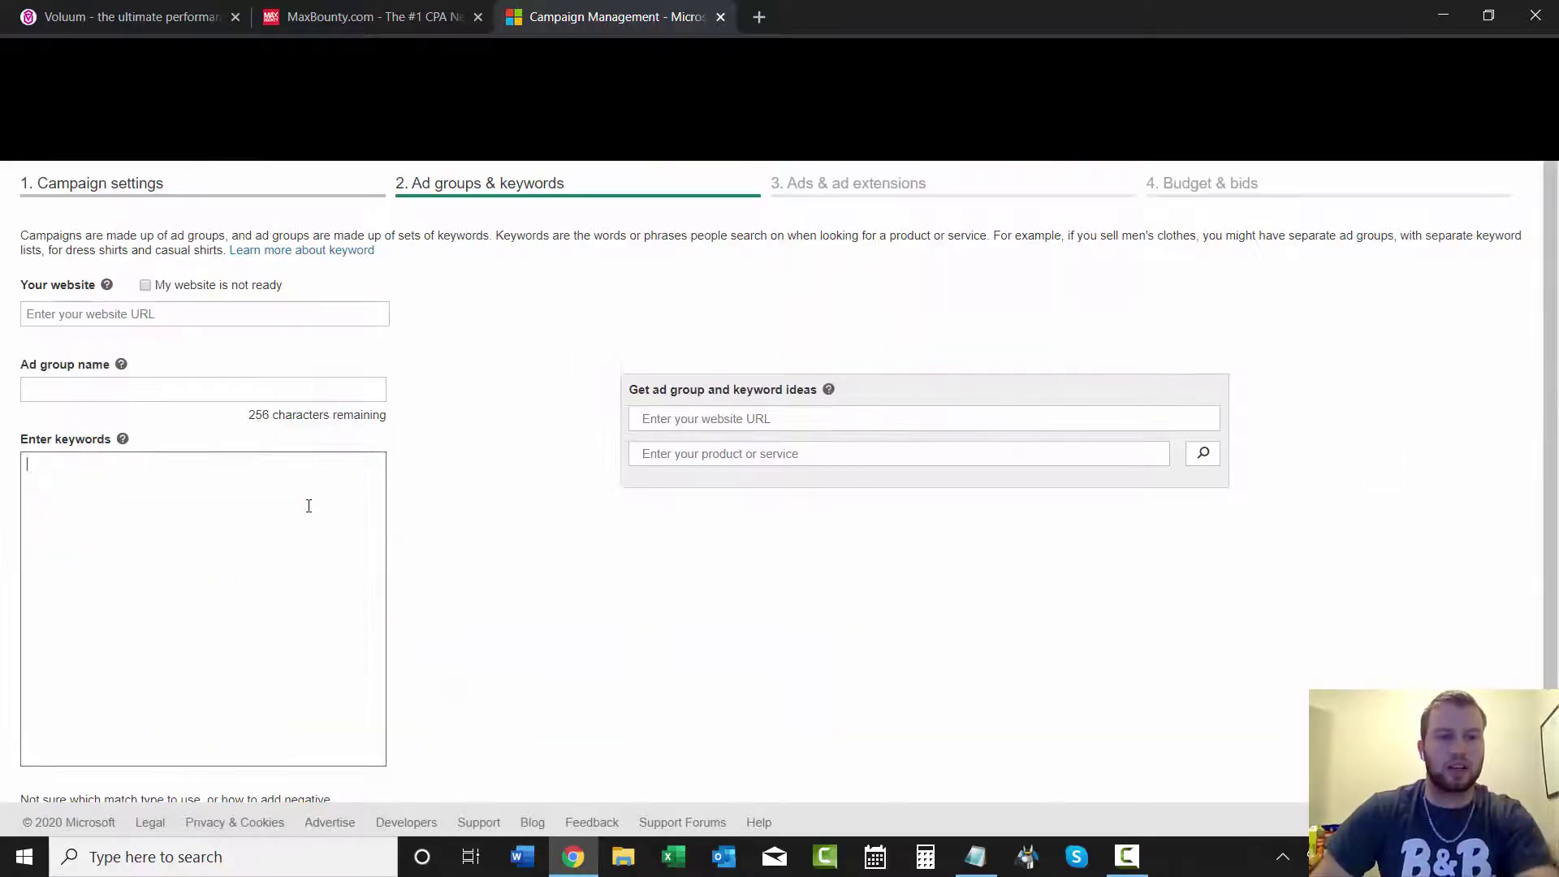
{"action": "type", "text": "test"}
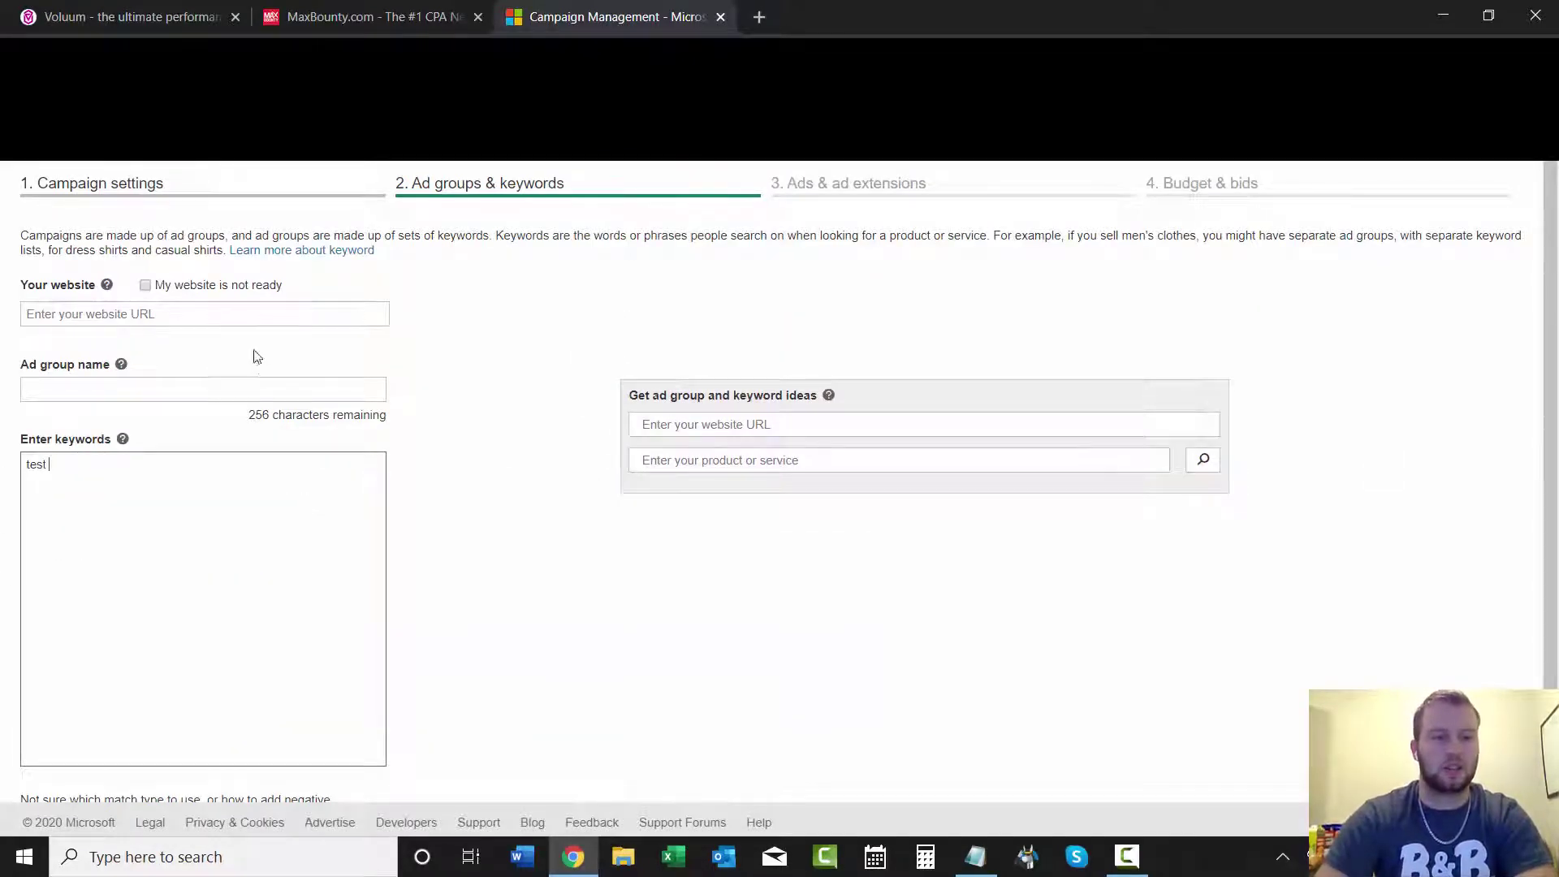
{"action": "left_click", "coordinate": [201, 391]}
{"action": "type", "text": "test"}
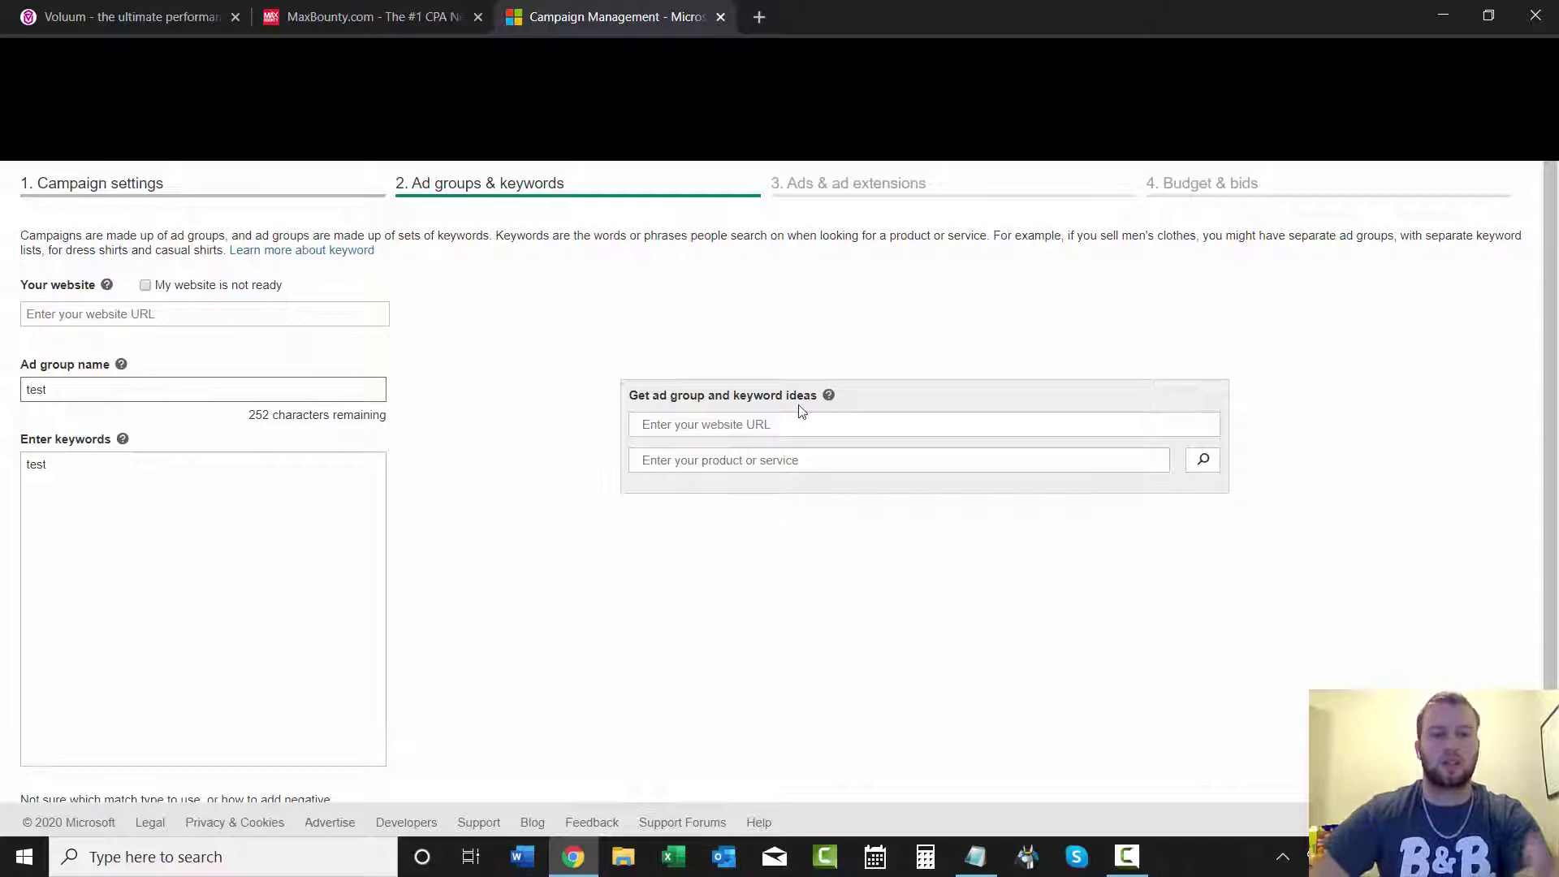
{"action": "left_click", "coordinate": [468, 439]}
{"action": "scroll", "coordinate": [468, 439], "scroll_direction": "down", "scroll_amount": 2}
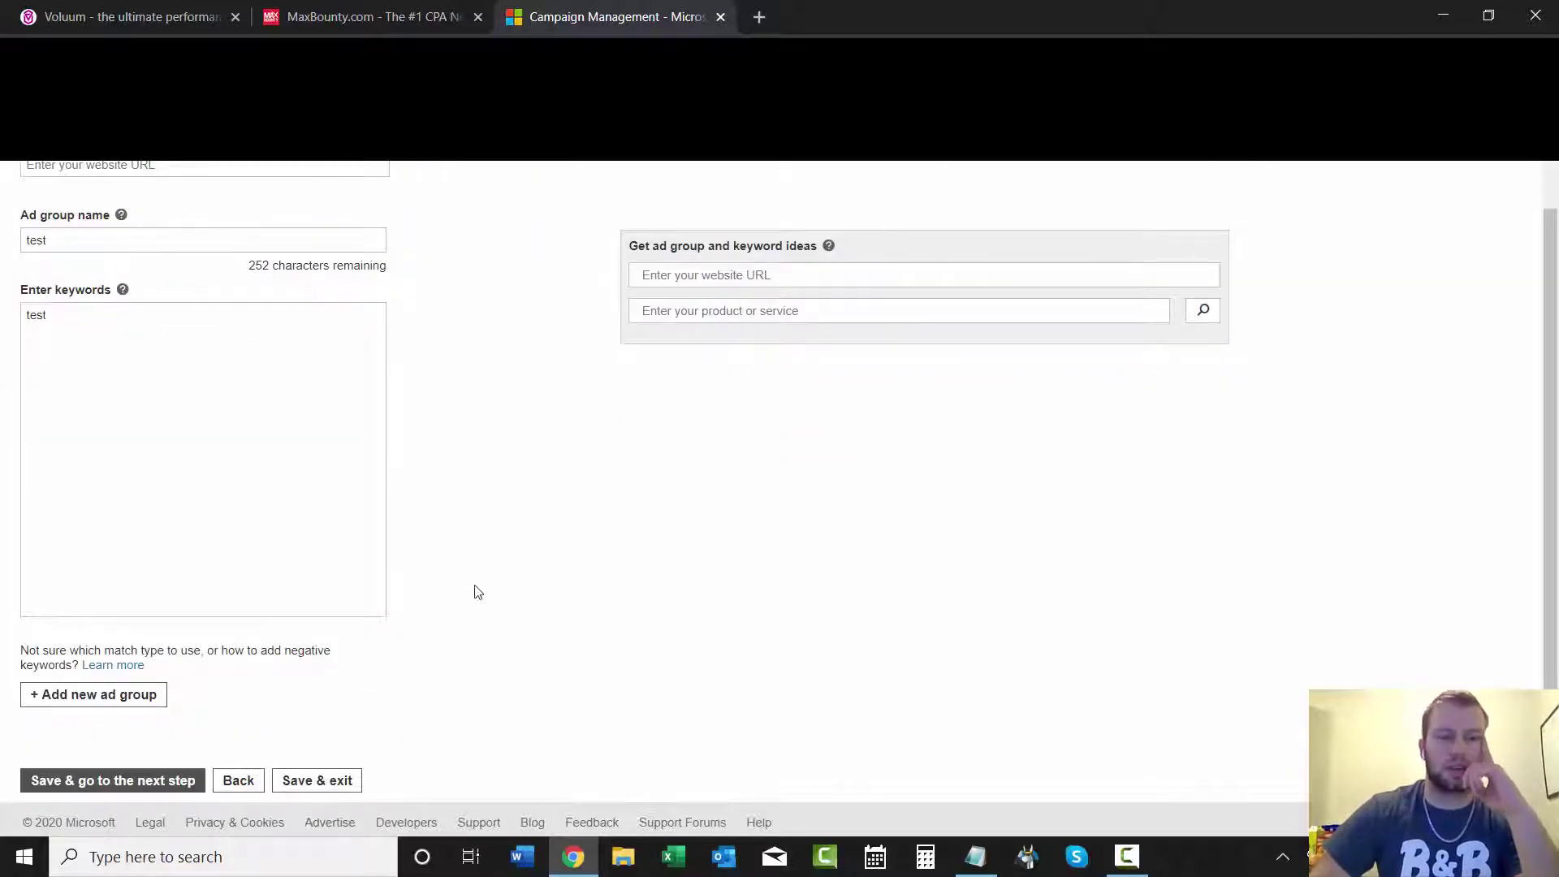
{"action": "left_click", "coordinate": [195, 779]}
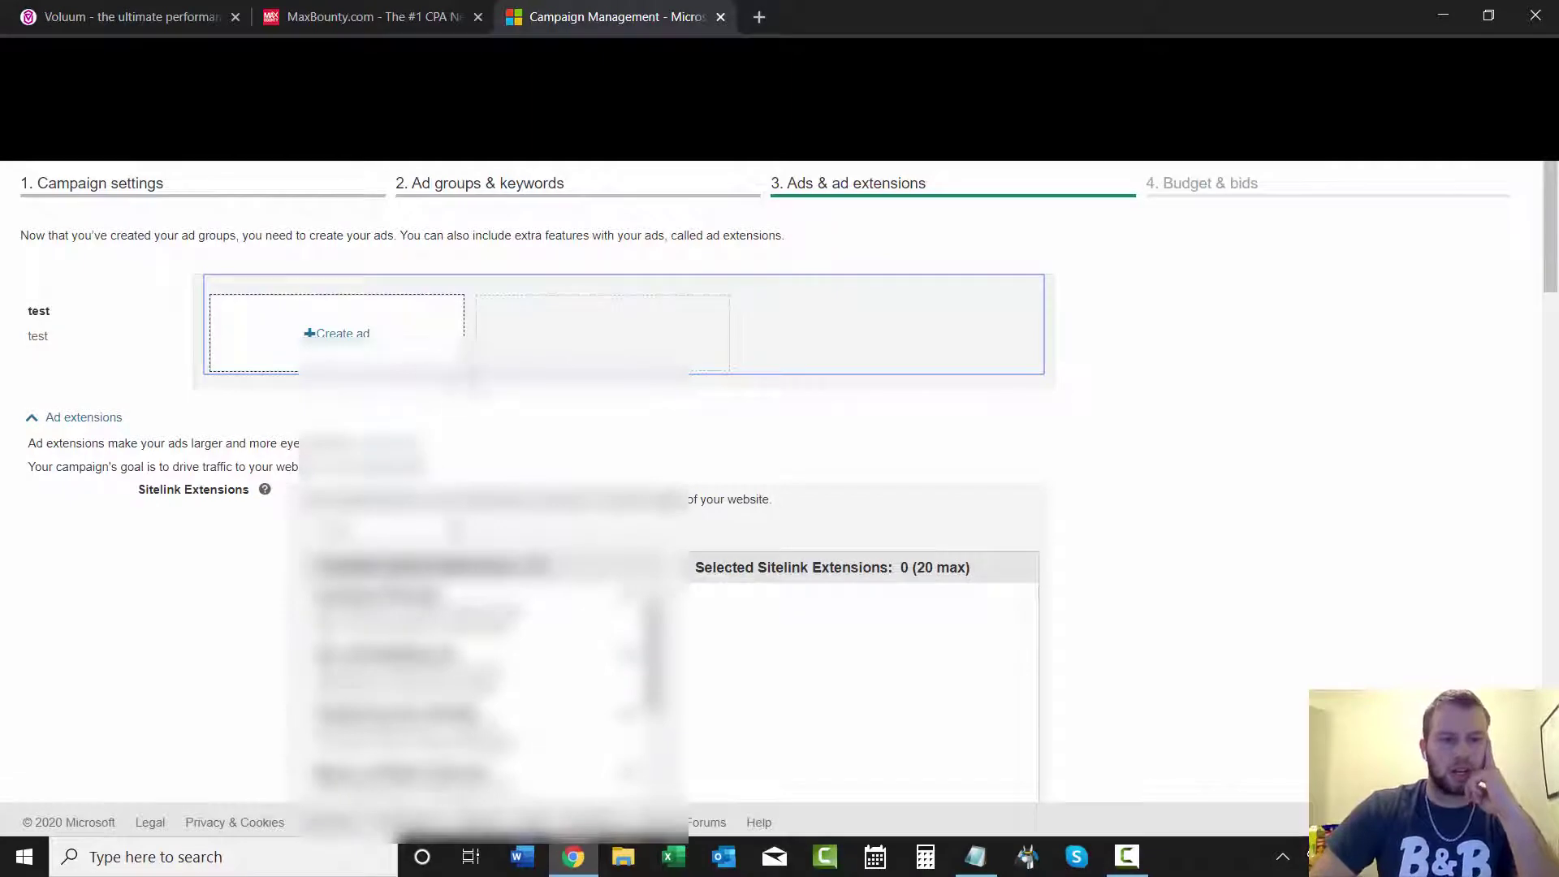
- Create a new ad with 'test' as title parts 1 and 2, moving to title part 3
{"action": "left_click", "coordinate": [335, 339]}
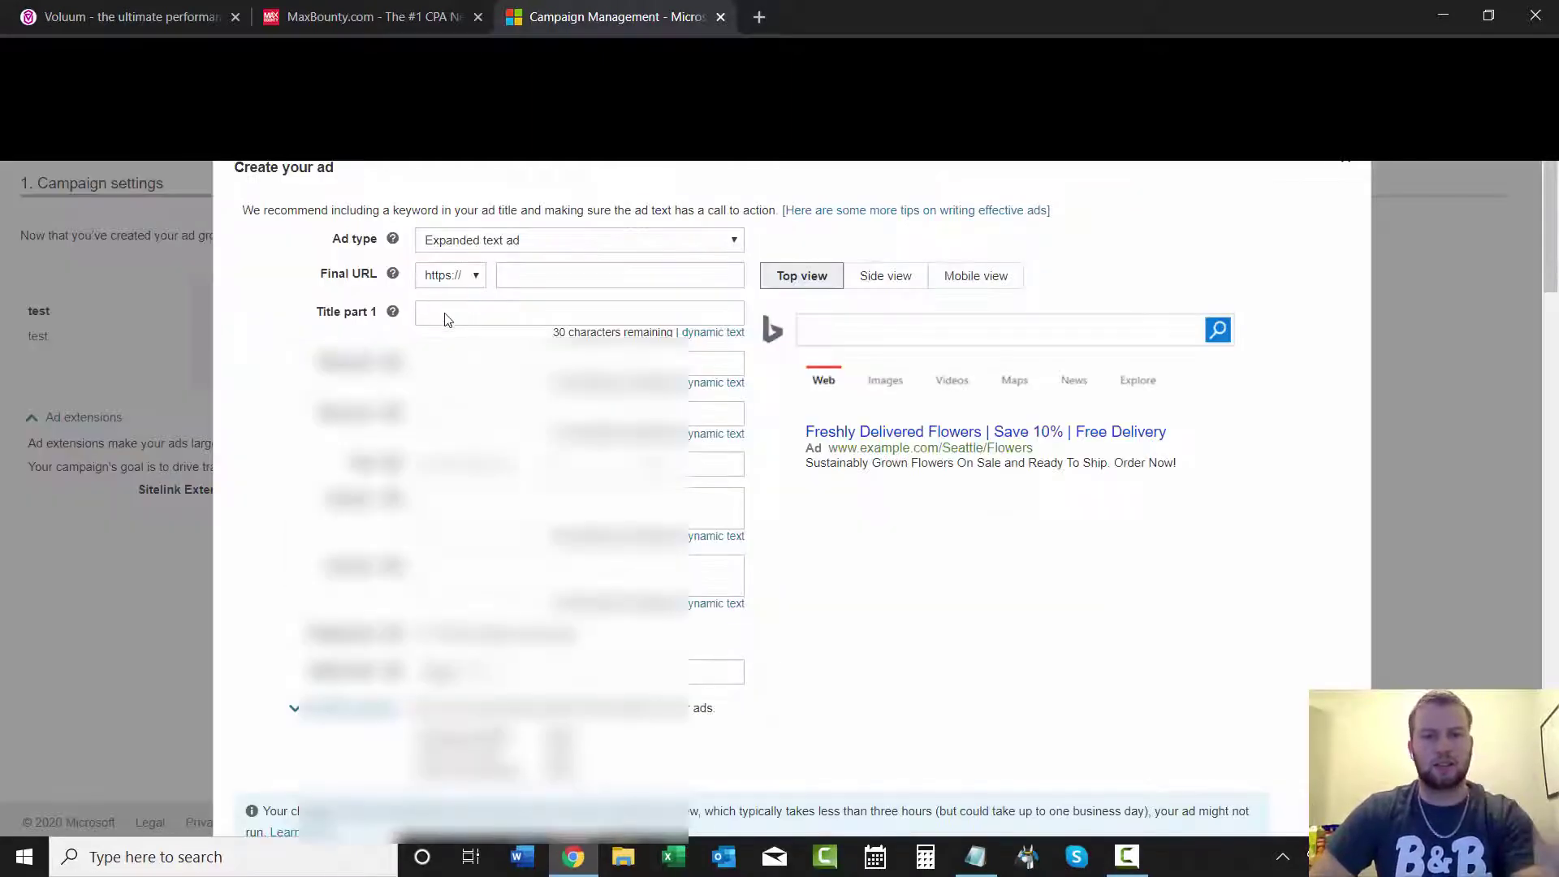
{"action": "left_click", "coordinate": [520, 313]}
{"action": "type", "text": "test"}
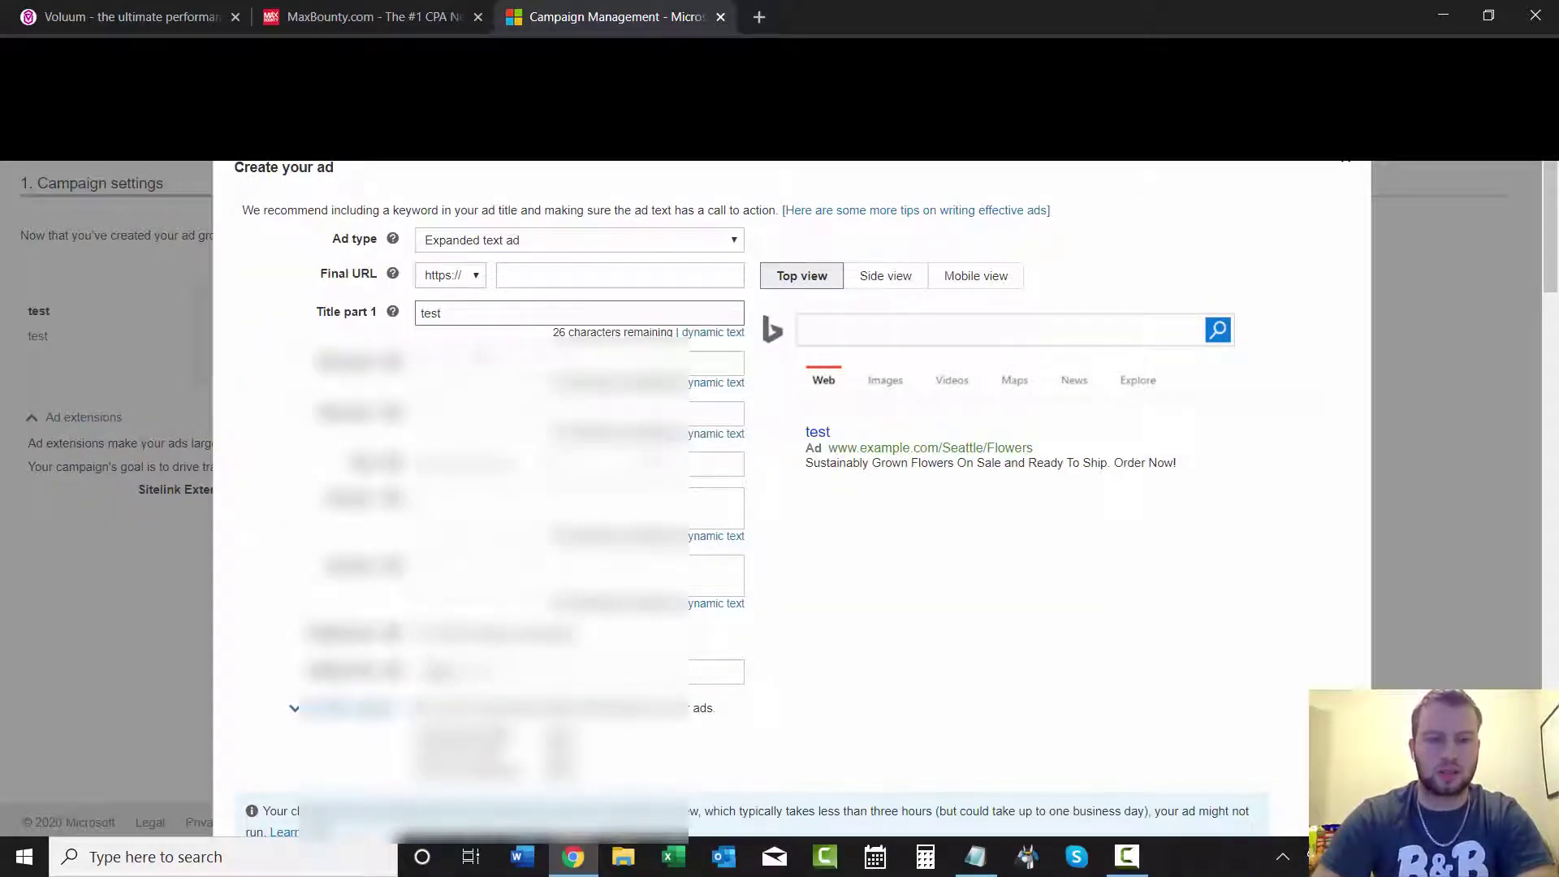
{"action": "left_click", "coordinate": [579, 363]}
{"action": "type", "text": "test"}
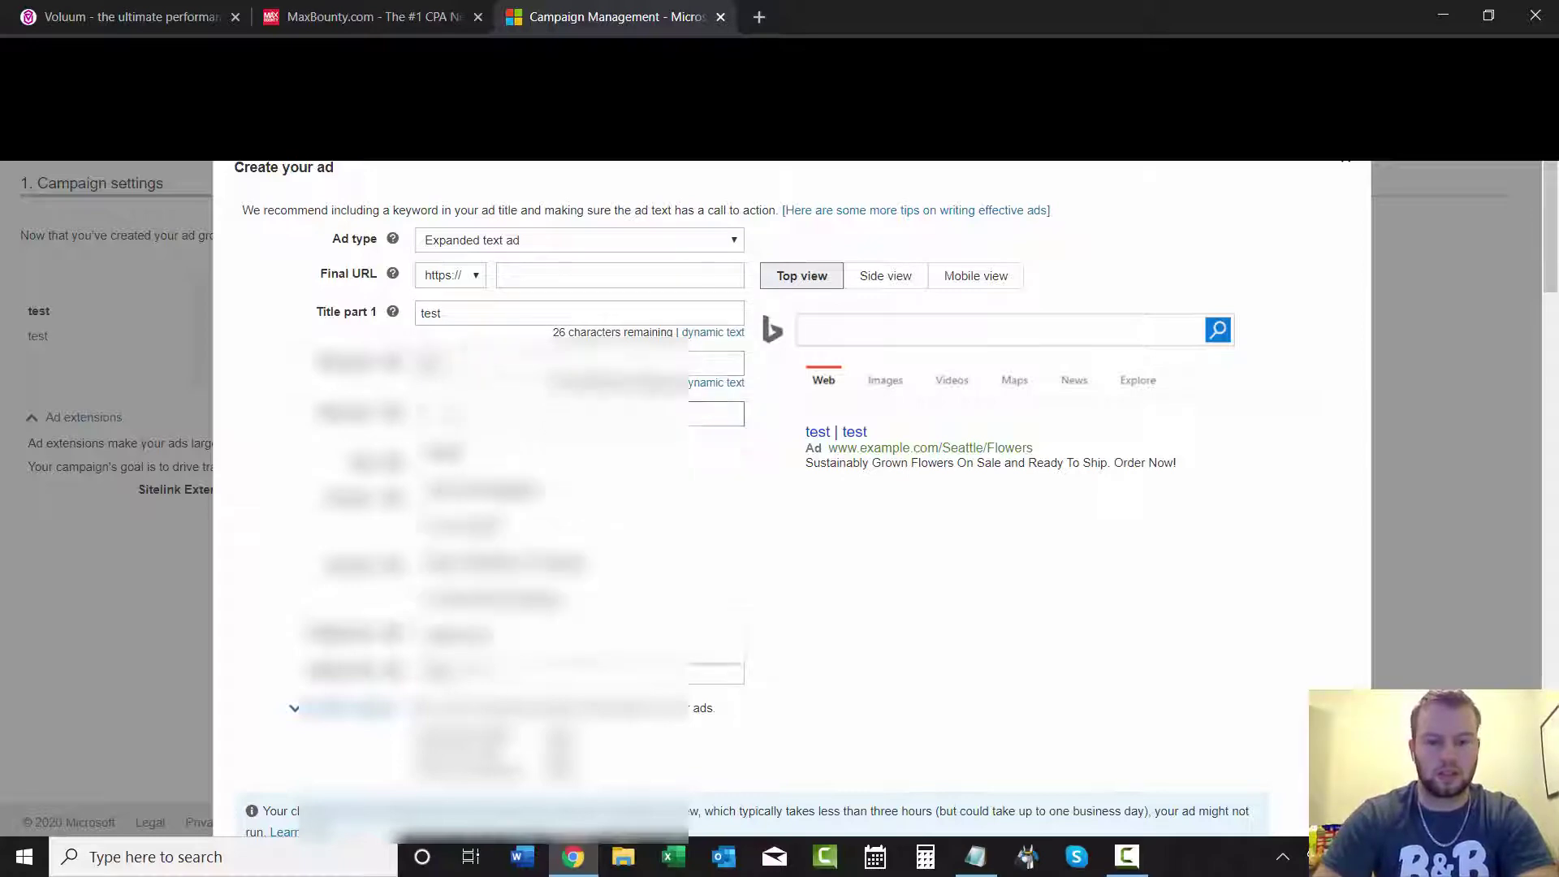
{"action": "left_click", "coordinate": [449, 413]}
- Enter 'test' as title part 3, then select the tracking link on MaxBounty's Panalean offer page
{"action": "type", "text": "test"}
{"action": "left_click", "coordinate": [382, 16]}
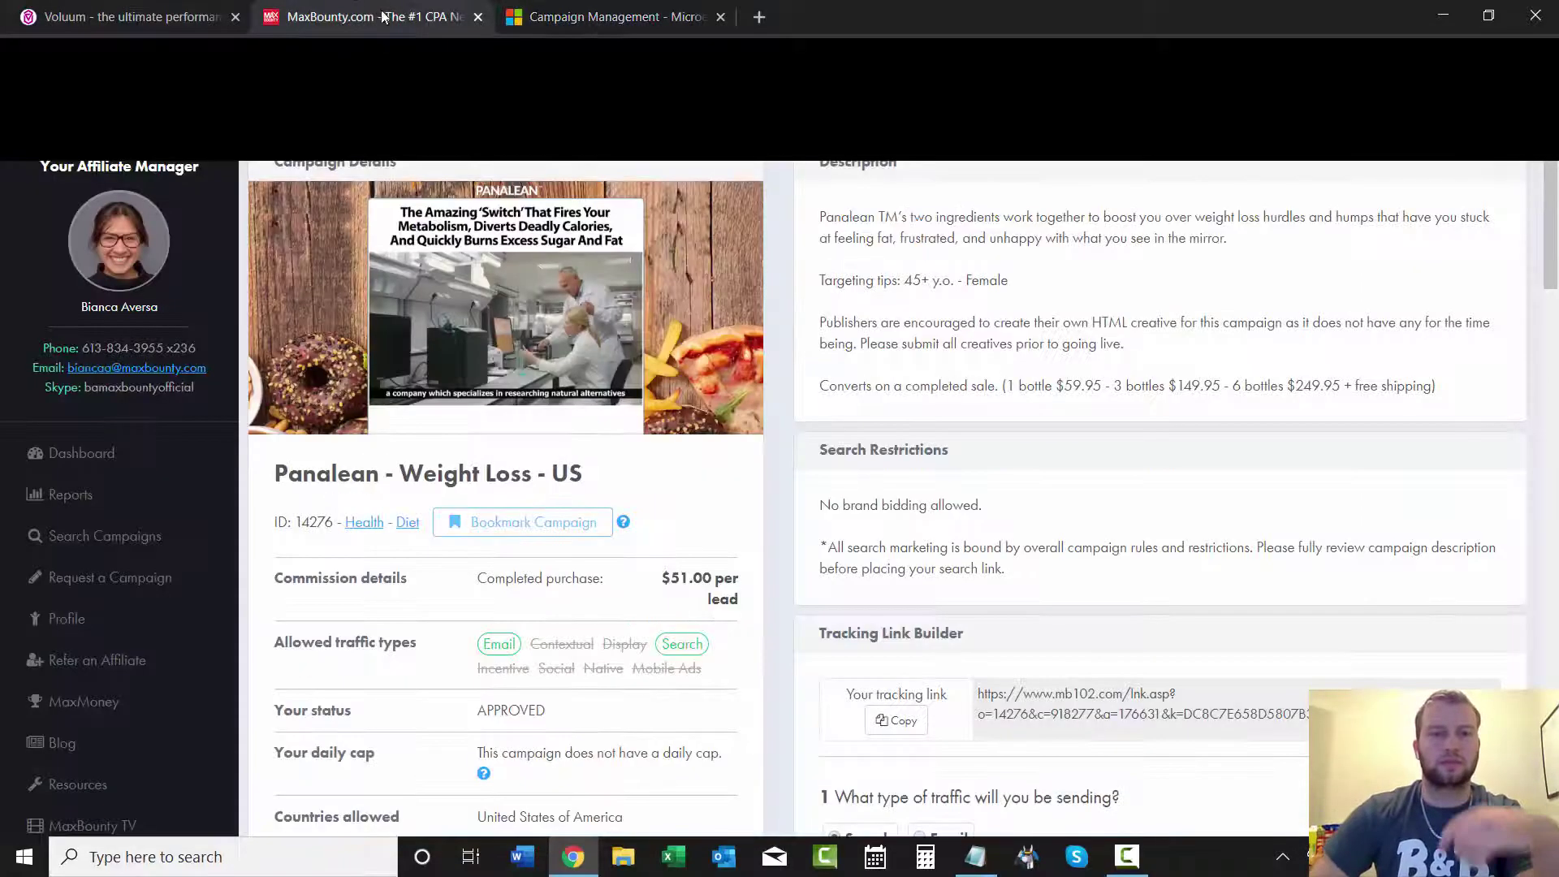
{"action": "left_click", "coordinate": [1109, 716]}
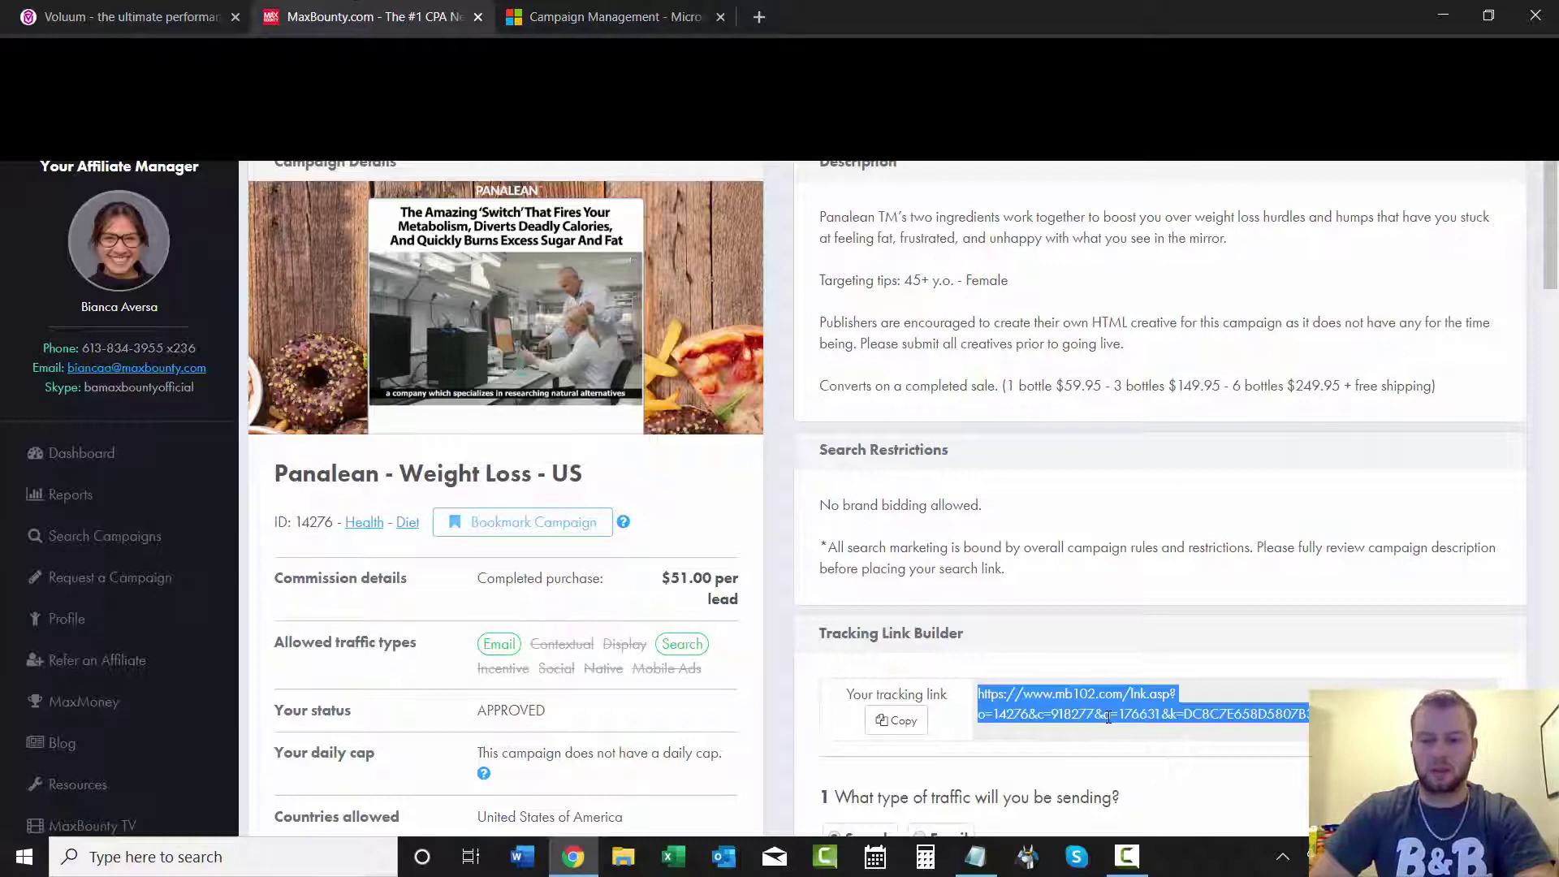
- Copy the full Voluum campaign URL from line 3 of the Notepad notes
{"action": "left_click", "coordinate": [975, 856]}
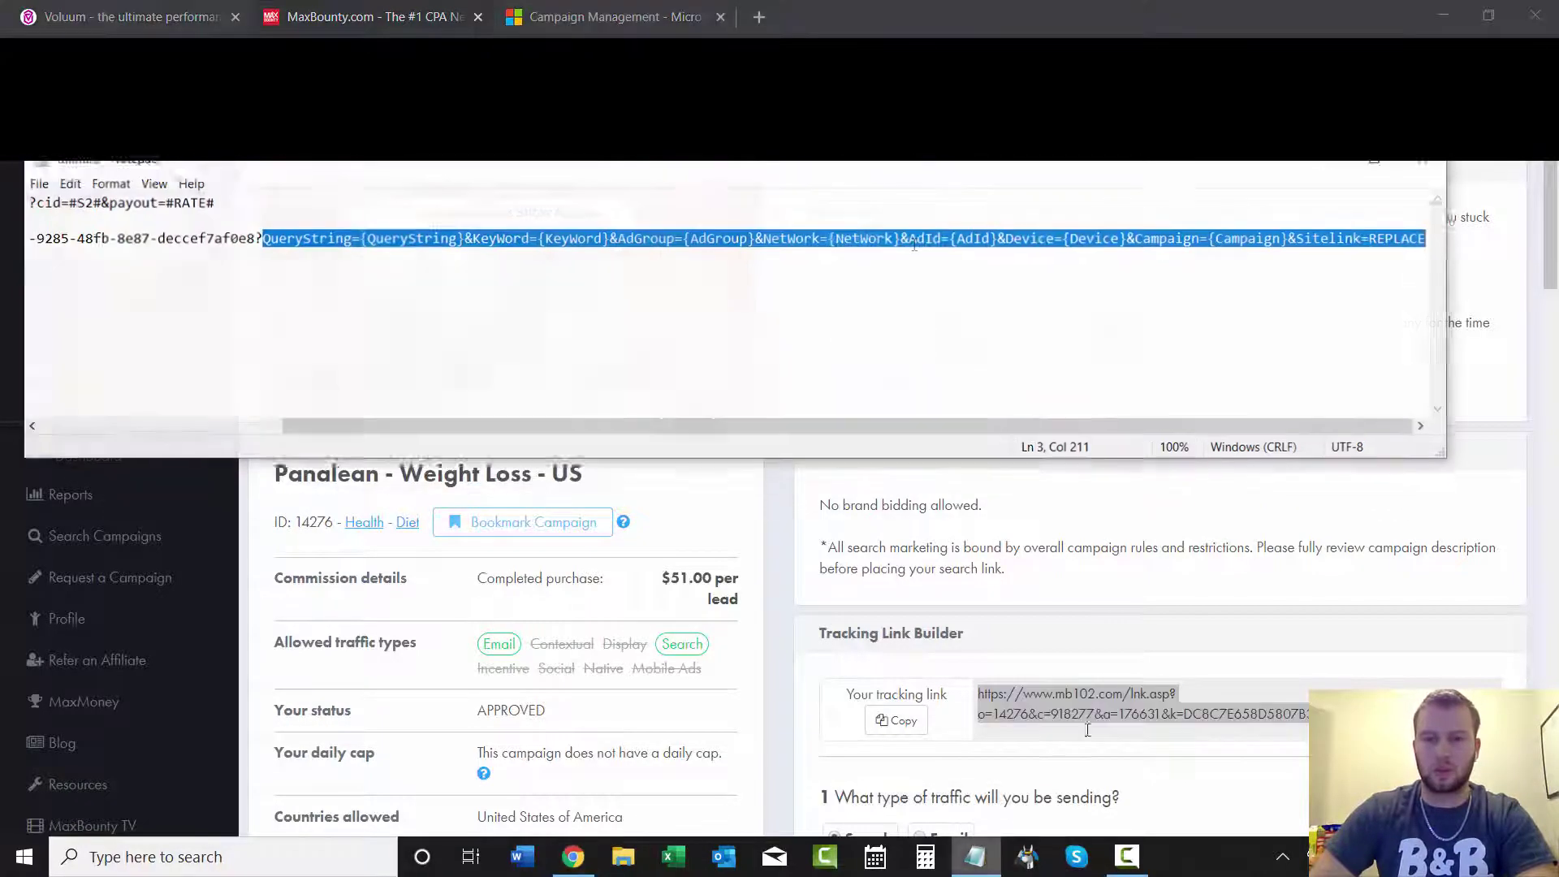
{"action": "left_click", "coordinate": [323, 234]}
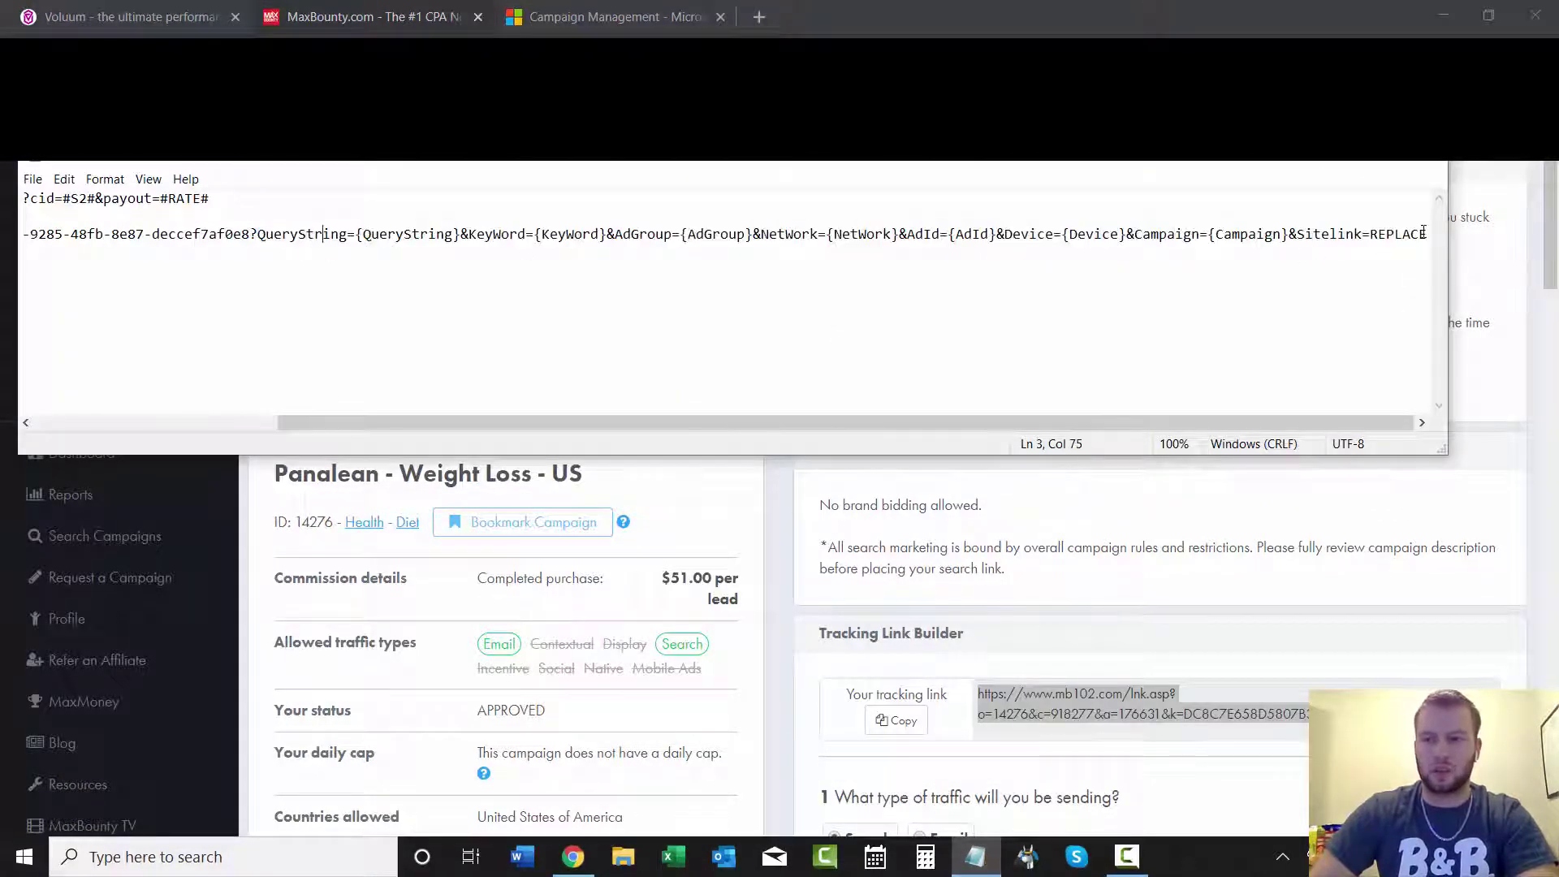
{"action": "left_click_drag", "start_coordinate": [1423, 233], "coordinate": [4, 235]}
{"action": "right_click", "coordinate": [5, 234]}
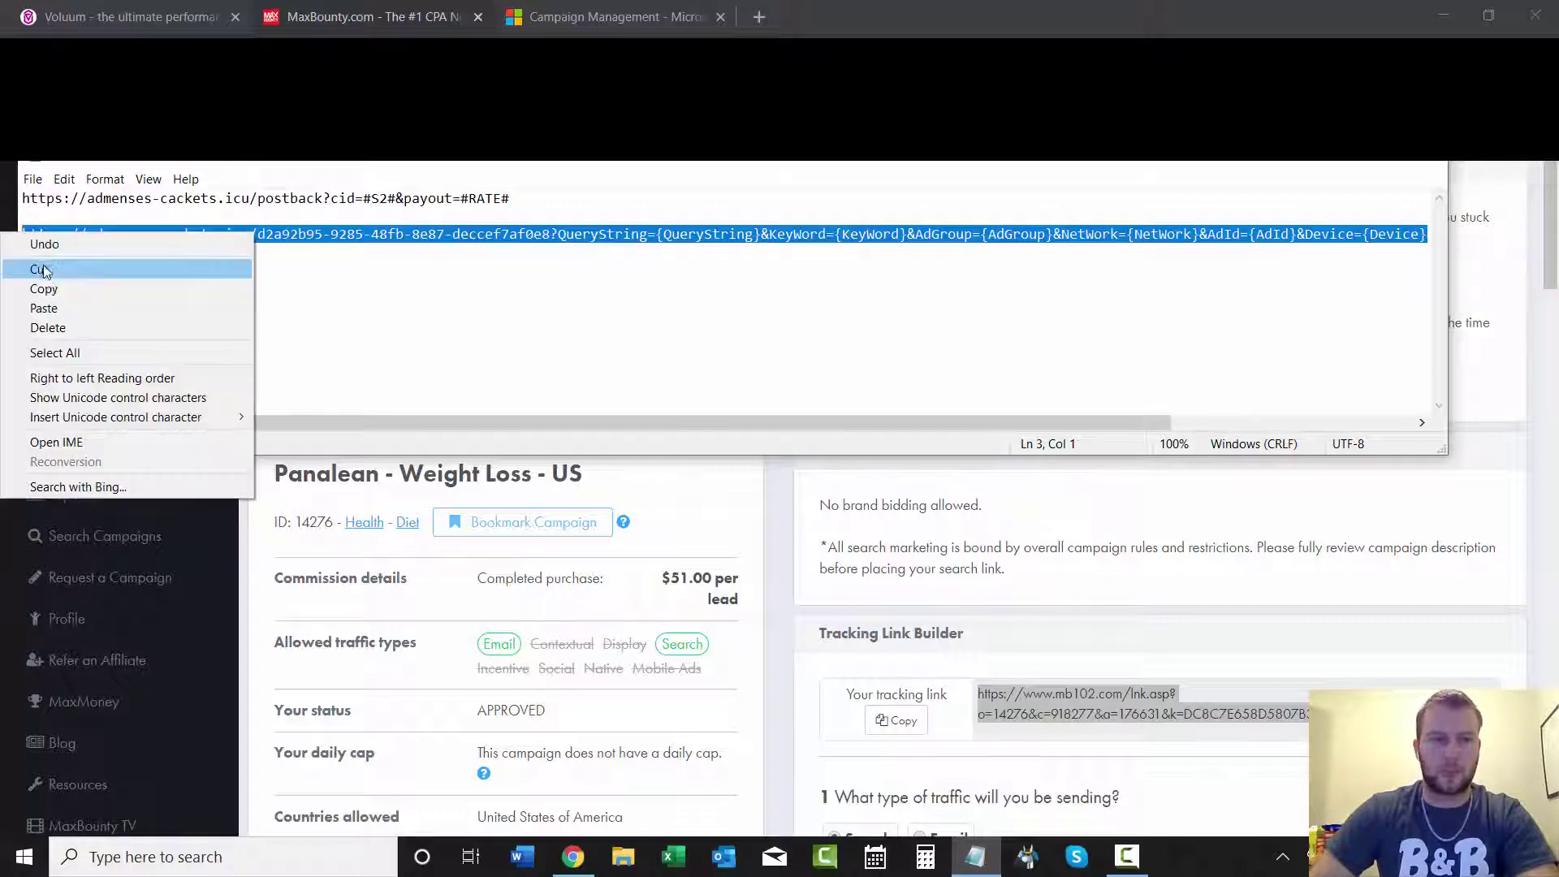
{"action": "left_click", "coordinate": [43, 289]}
{"action": "left_click", "coordinate": [747, 21]}
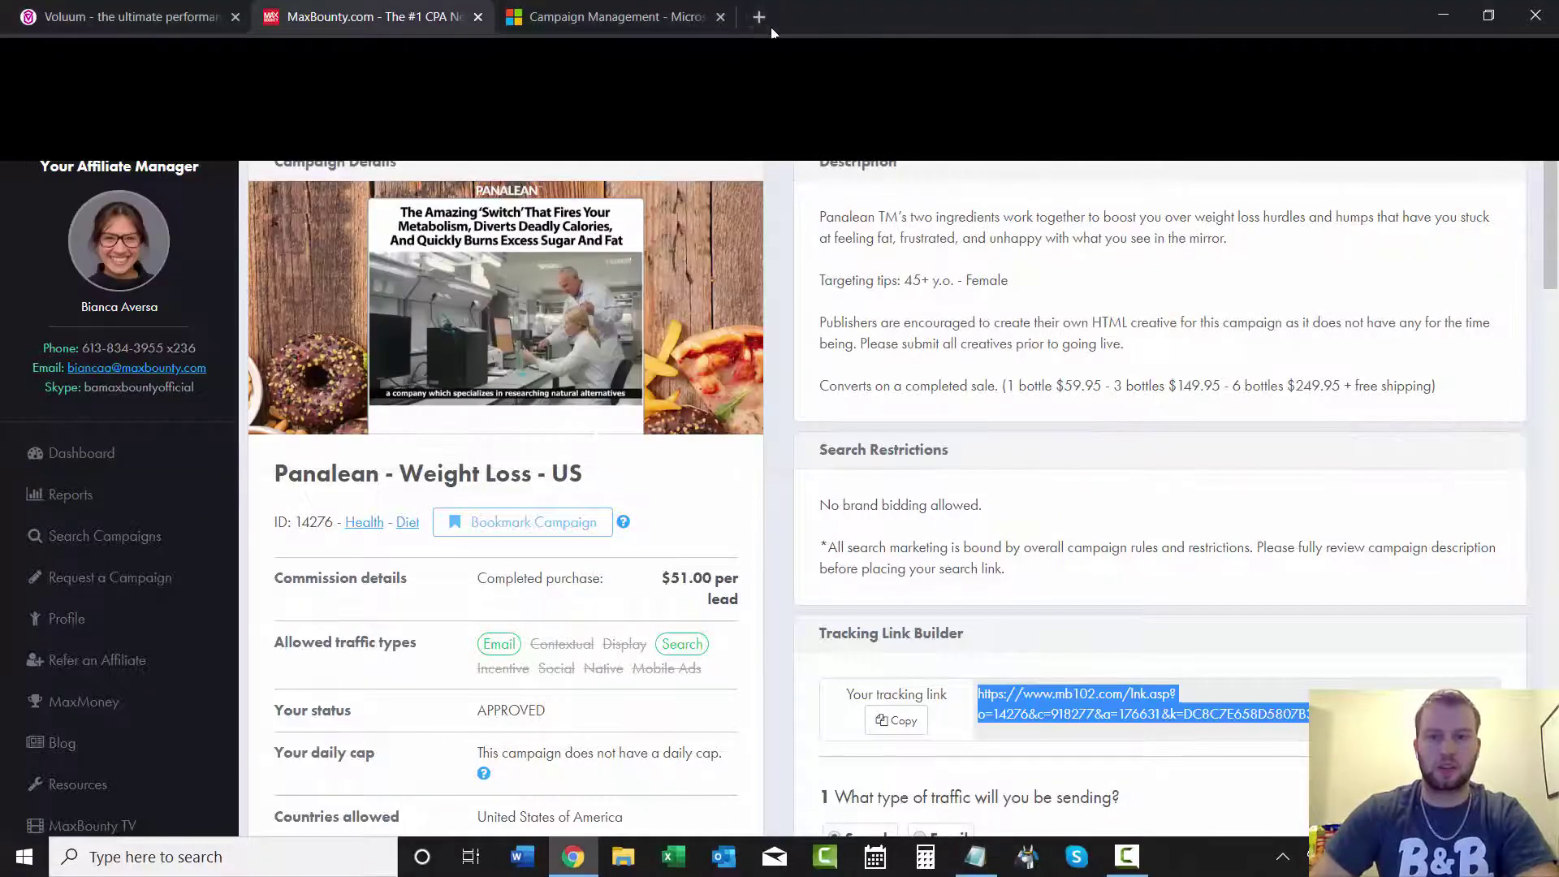
- Load the Voluum campaign URL in a new incognito tab and copy the Panalean landing page address
{"action": "left_click", "coordinate": [755, 22]}
{"action": "key", "text": "ctrl+v"}
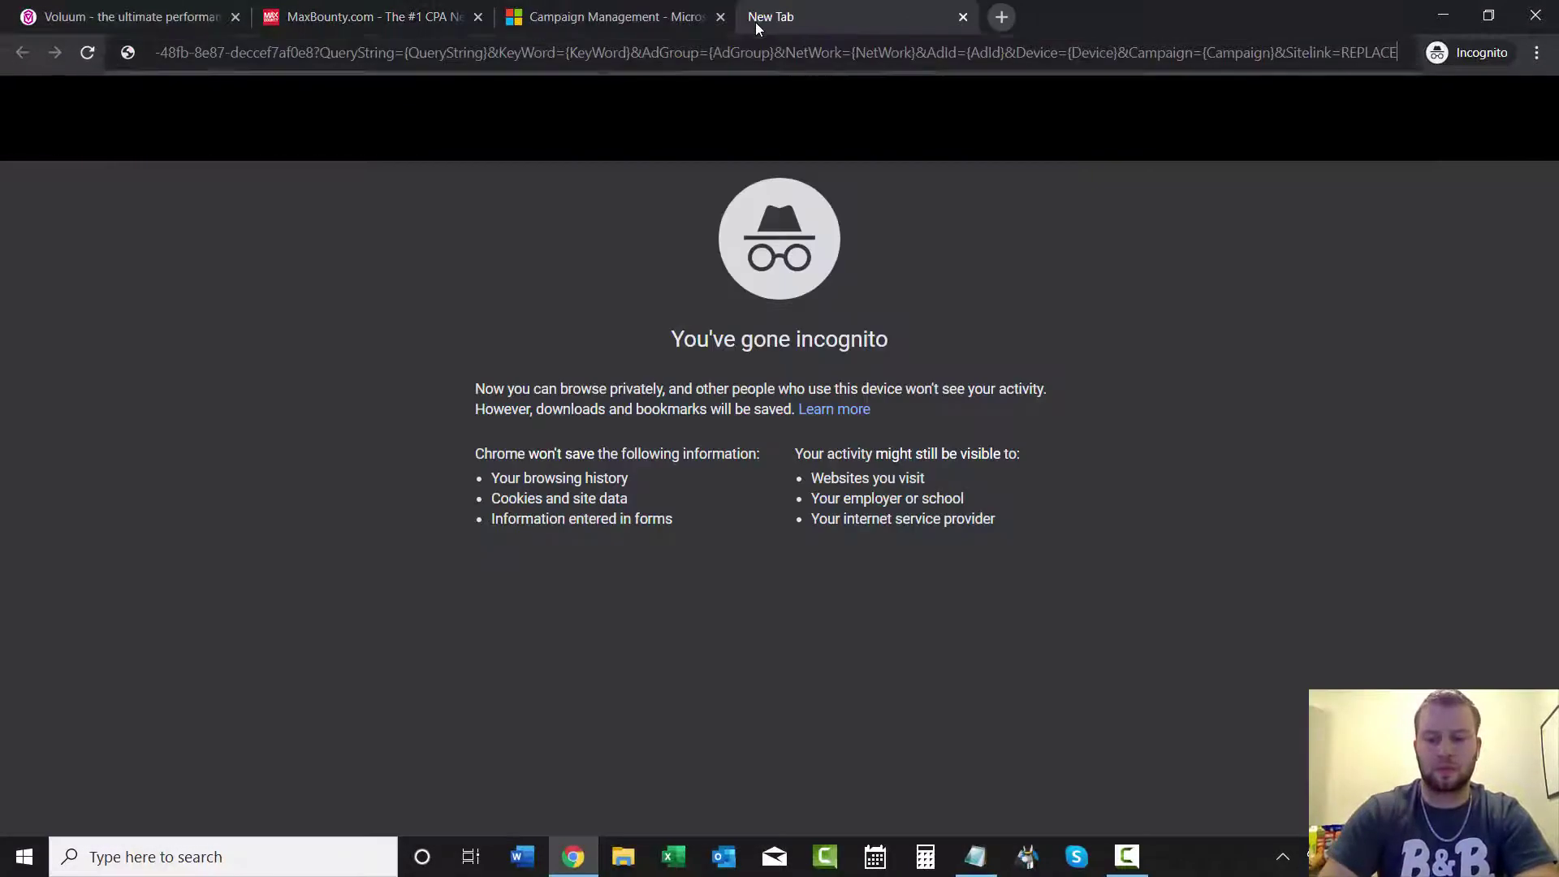
{"action": "key", "text": "Return"}
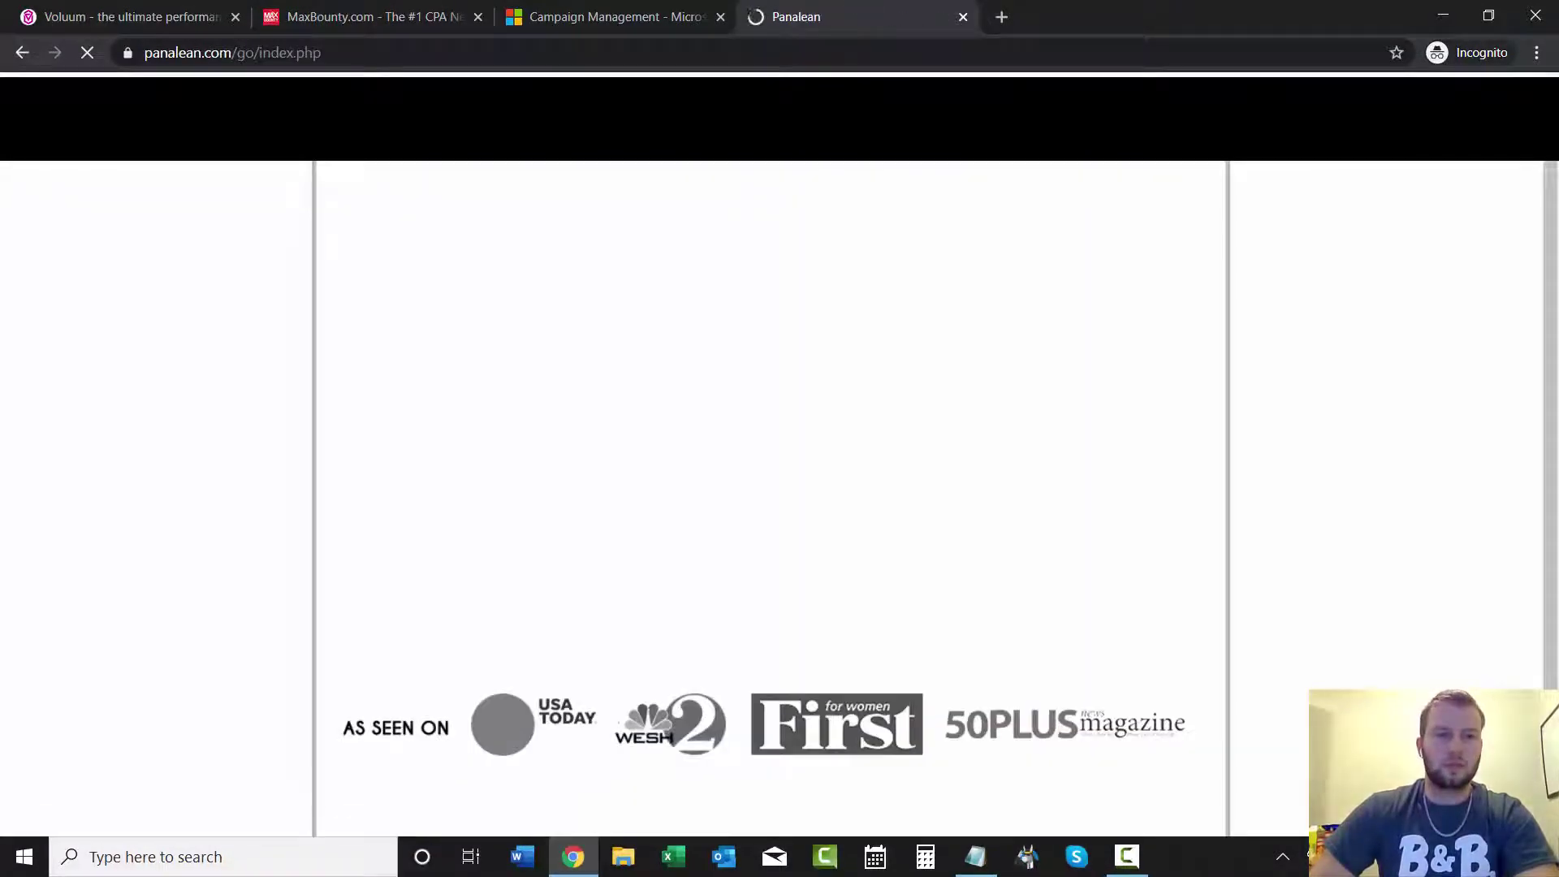
{"action": "left_click", "coordinate": [242, 61]}
{"action": "right_click", "coordinate": [241, 61]}
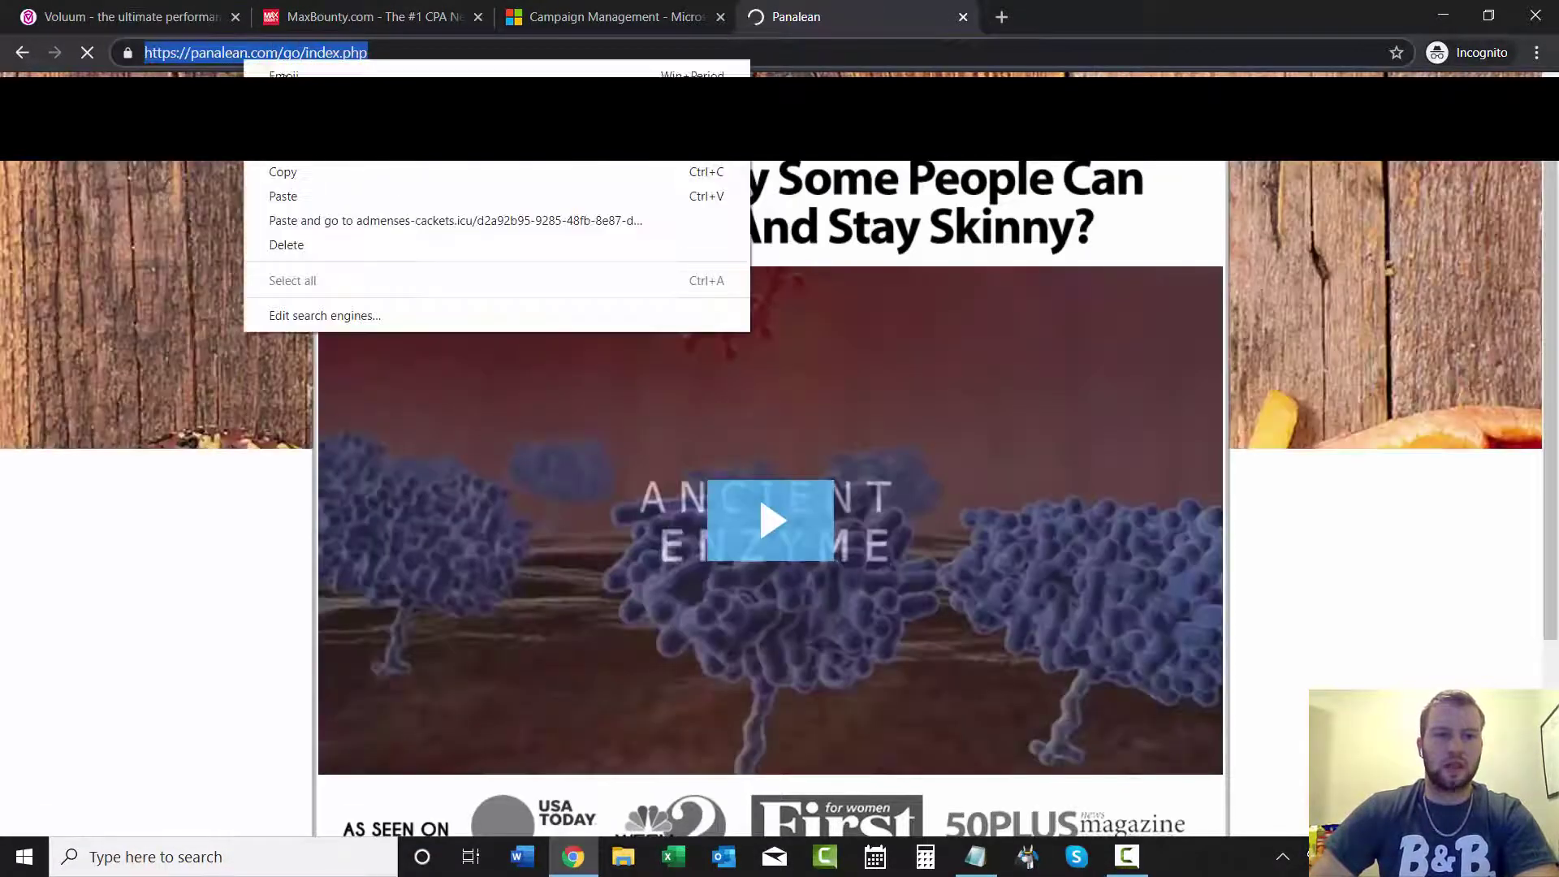
{"action": "left_click", "coordinate": [330, 167]}
- Set the ad's final URL to panalean.com/go/index.php and both ad texts to test
{"action": "left_click", "coordinate": [95, 9]}
{"action": "left_click", "coordinate": [546, 17]}
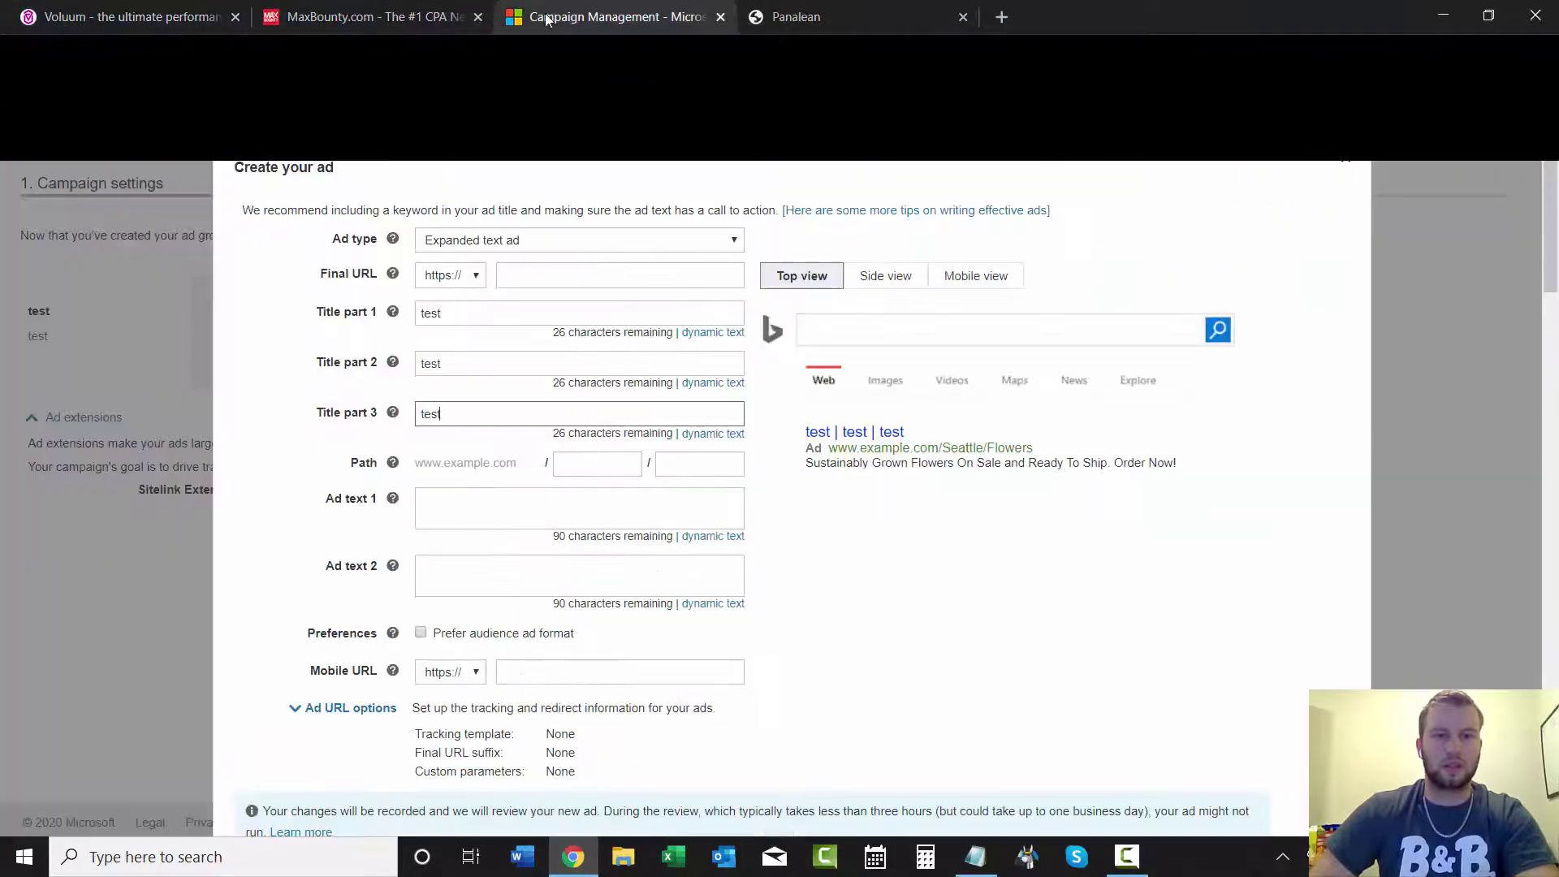
{"action": "left_click", "coordinate": [656, 271]}
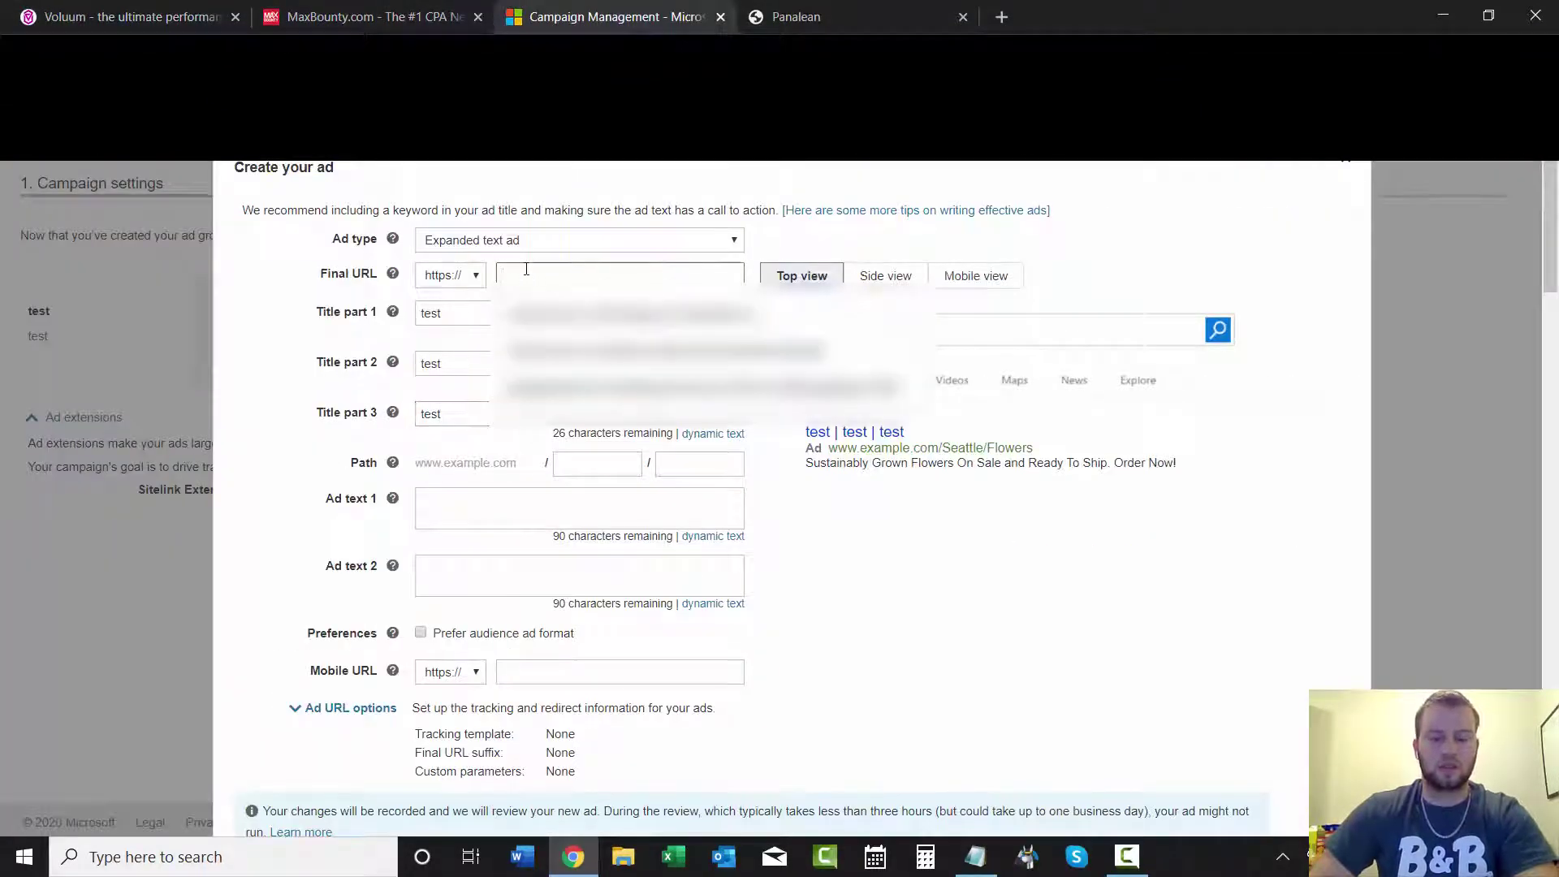
{"action": "key", "text": "ctrl+v"}
{"action": "scroll", "coordinate": [258, 298], "scroll_direction": "down", "scroll_amount": 1}
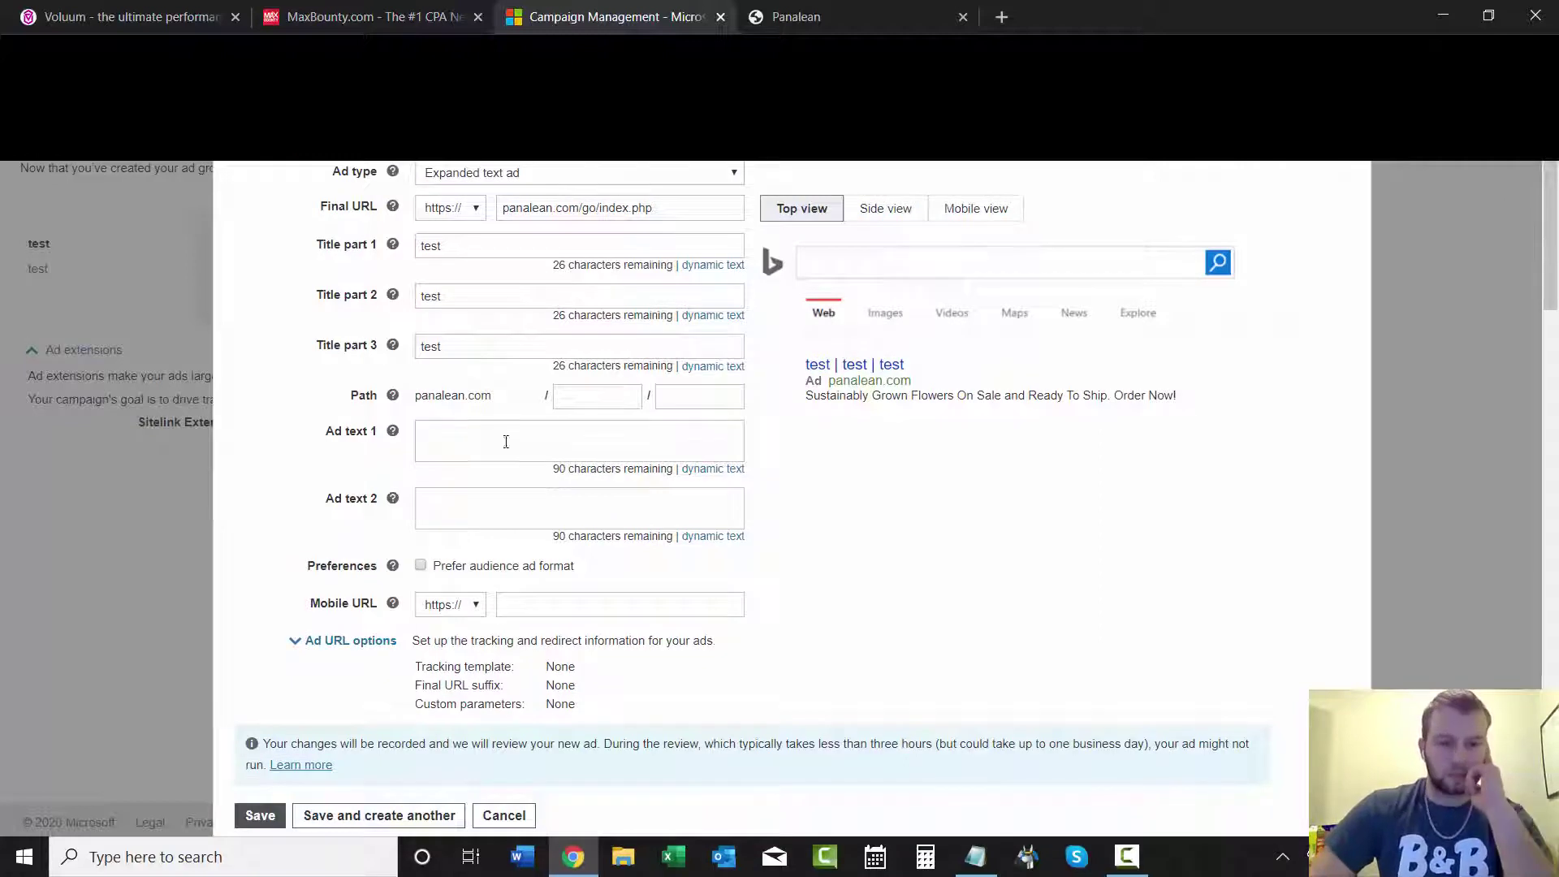
{"action": "type", "text": "test"}
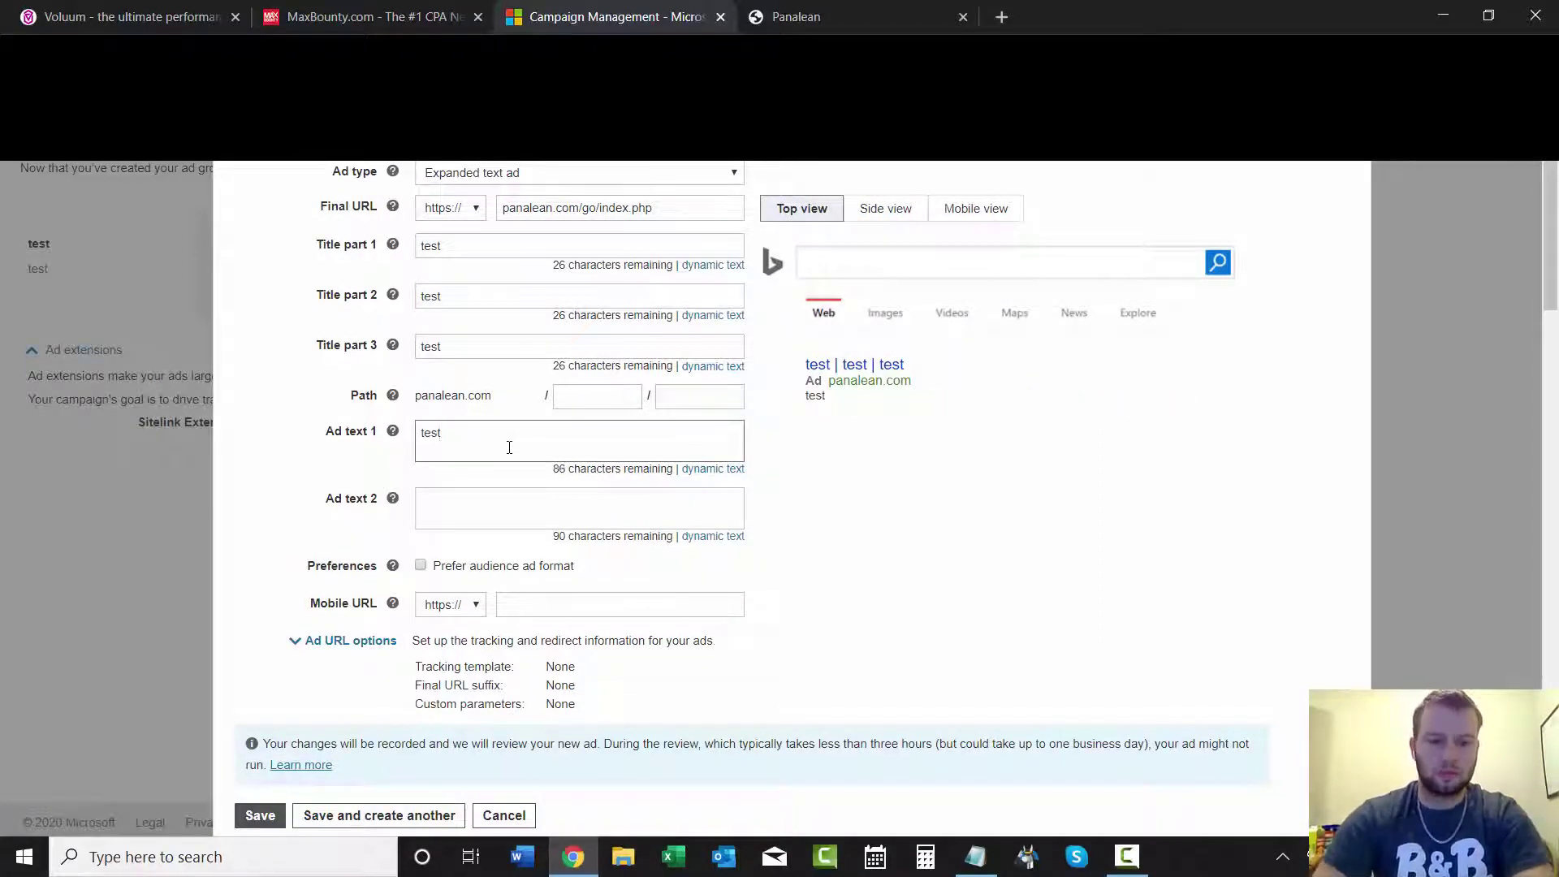
{"action": "left_click", "coordinate": [459, 491]}
{"action": "type", "text": "test"}
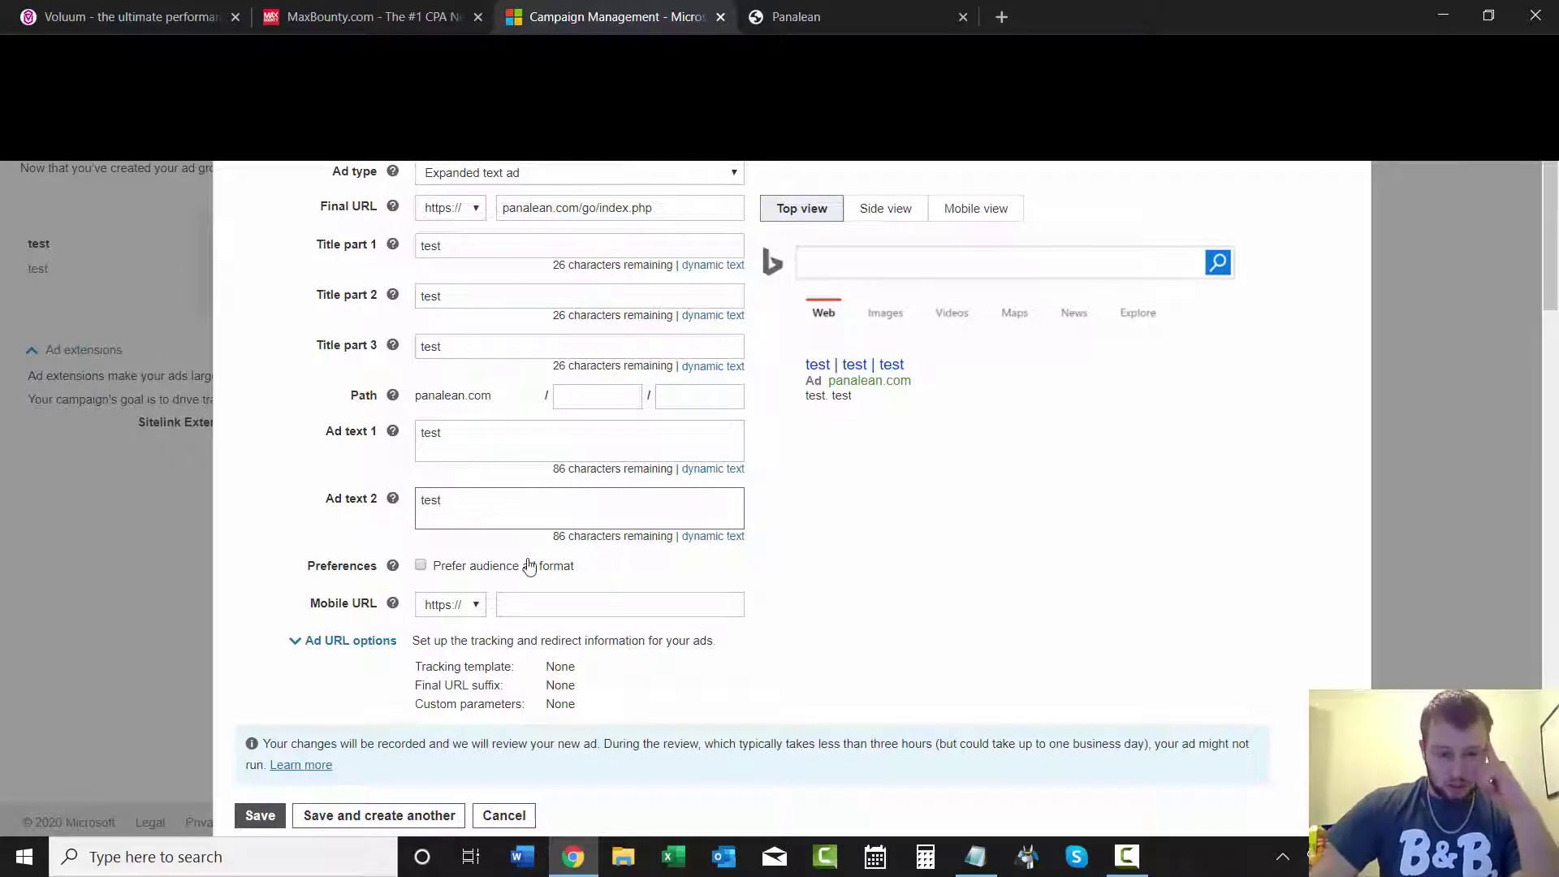
{"action": "scroll", "coordinate": [795, 632], "scroll_direction": "down", "scroll_amount": 3}
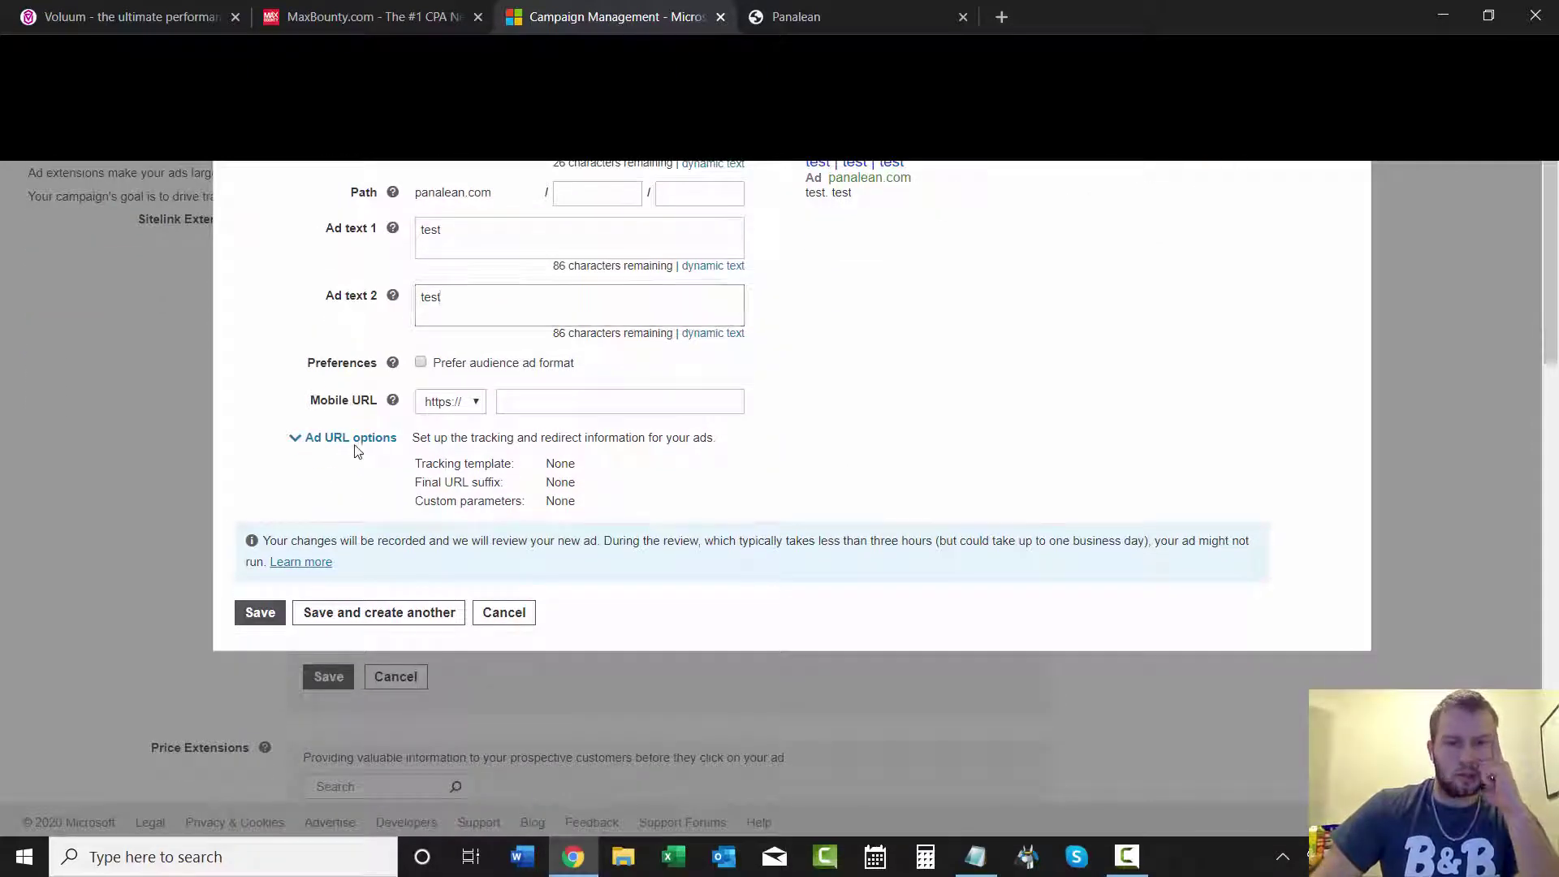
- Expand the ad's URL options and copy the Voluum tracking URL from Notepad
{"action": "left_click", "coordinate": [351, 441]}
{"action": "scroll", "coordinate": [1023, 442], "scroll_direction": "down", "scroll_amount": 1}
{"action": "scroll", "coordinate": [1023, 441], "scroll_direction": "down", "scroll_amount": 1}
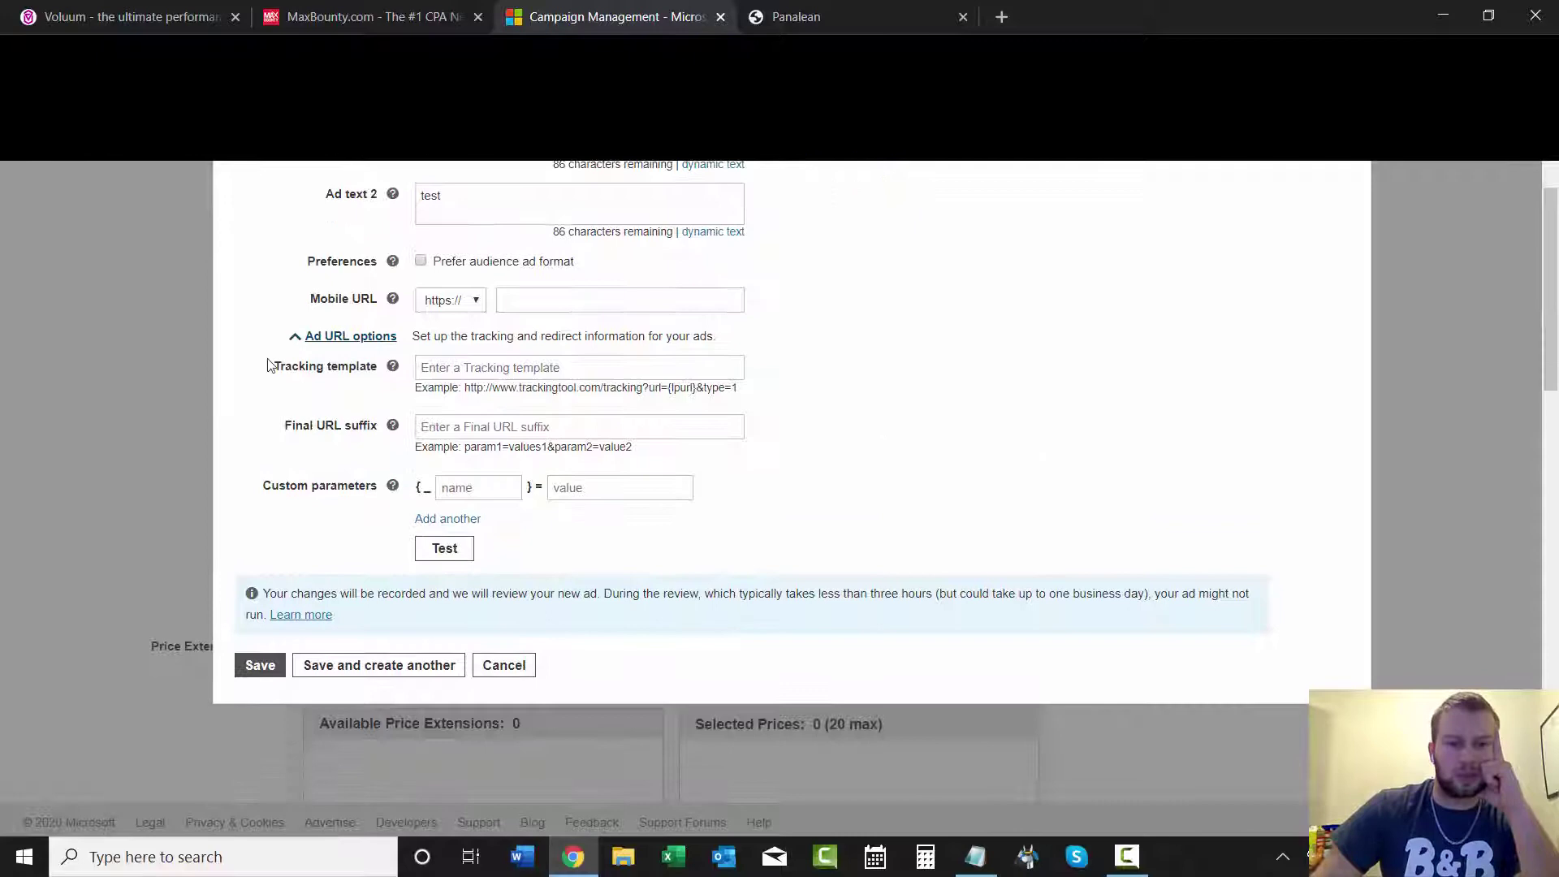
{"action": "left_click", "coordinate": [975, 856]}
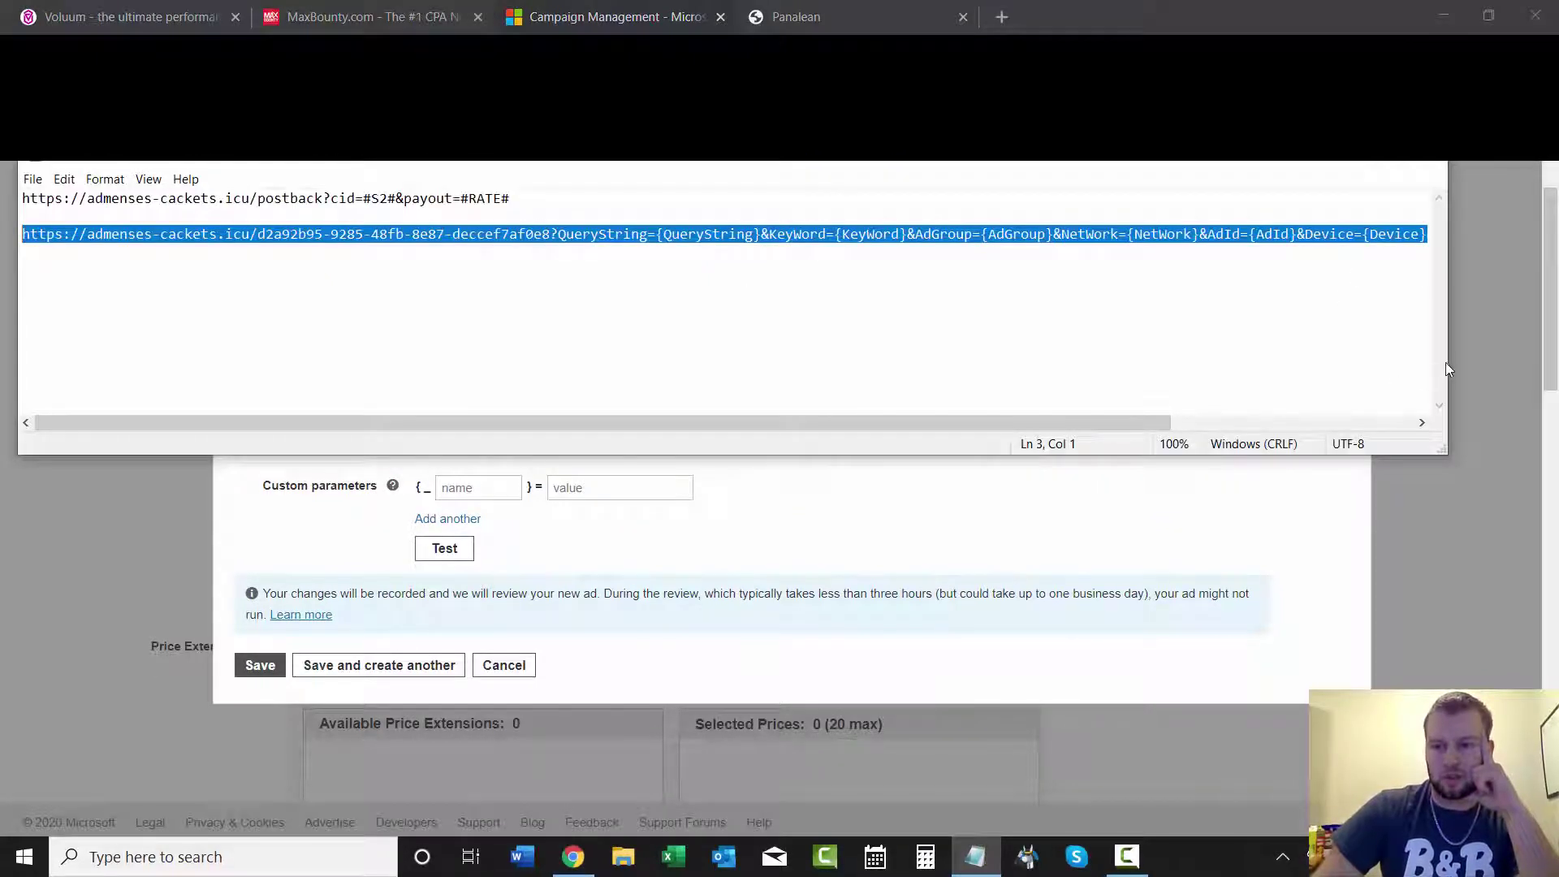
{"action": "right_click", "coordinate": [1307, 243]}
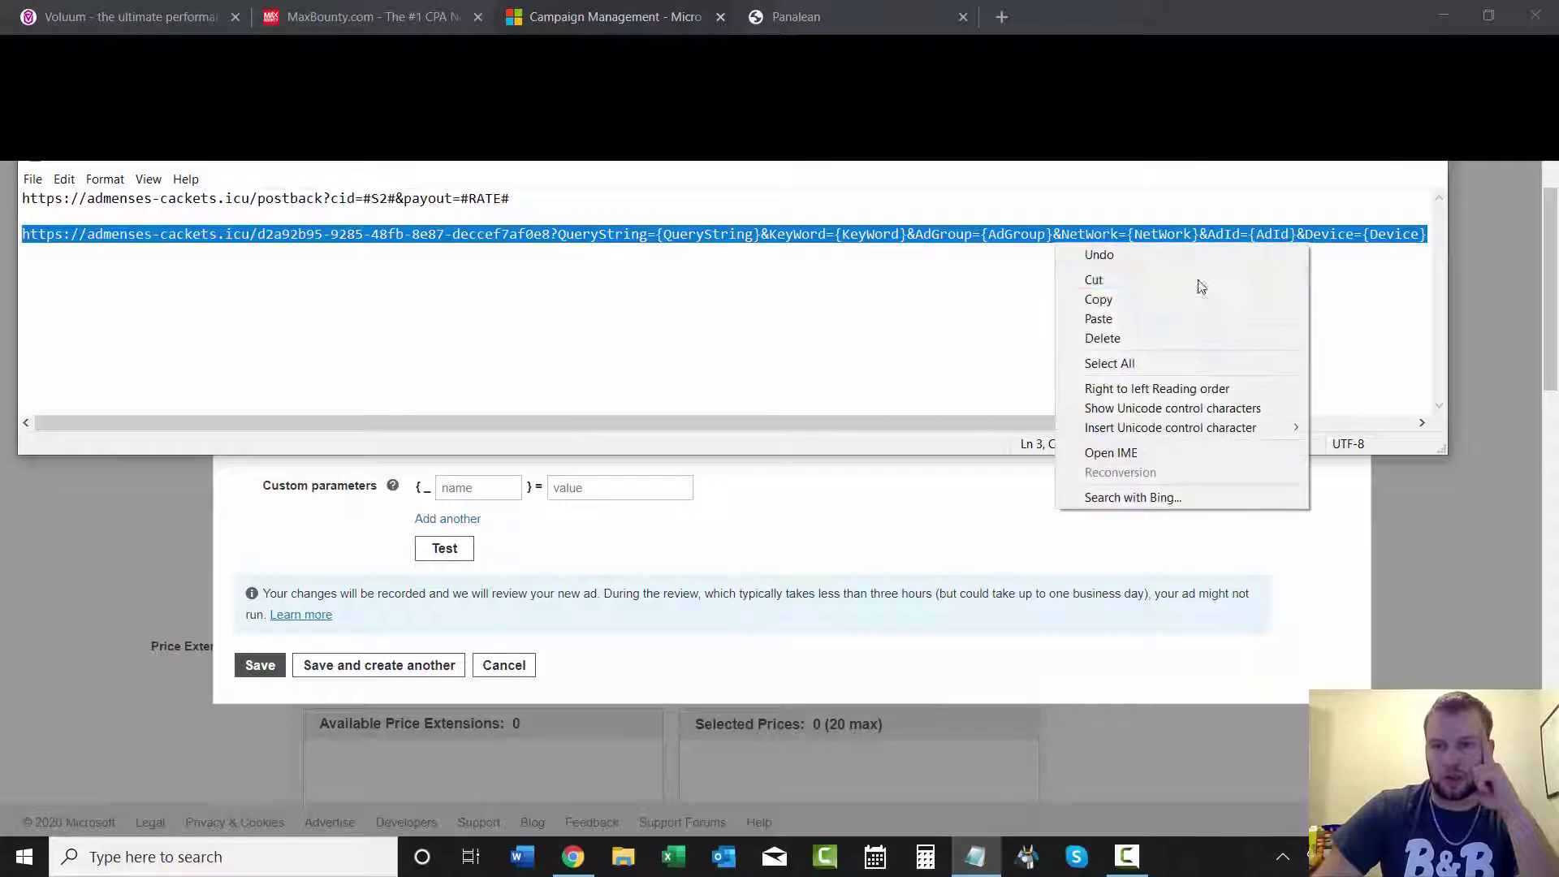
{"action": "left_click", "coordinate": [1187, 298]}
- Paste the Voluum tracking URL into the ad's Tracking template field and review it
{"action": "left_click", "coordinate": [1371, 177]}
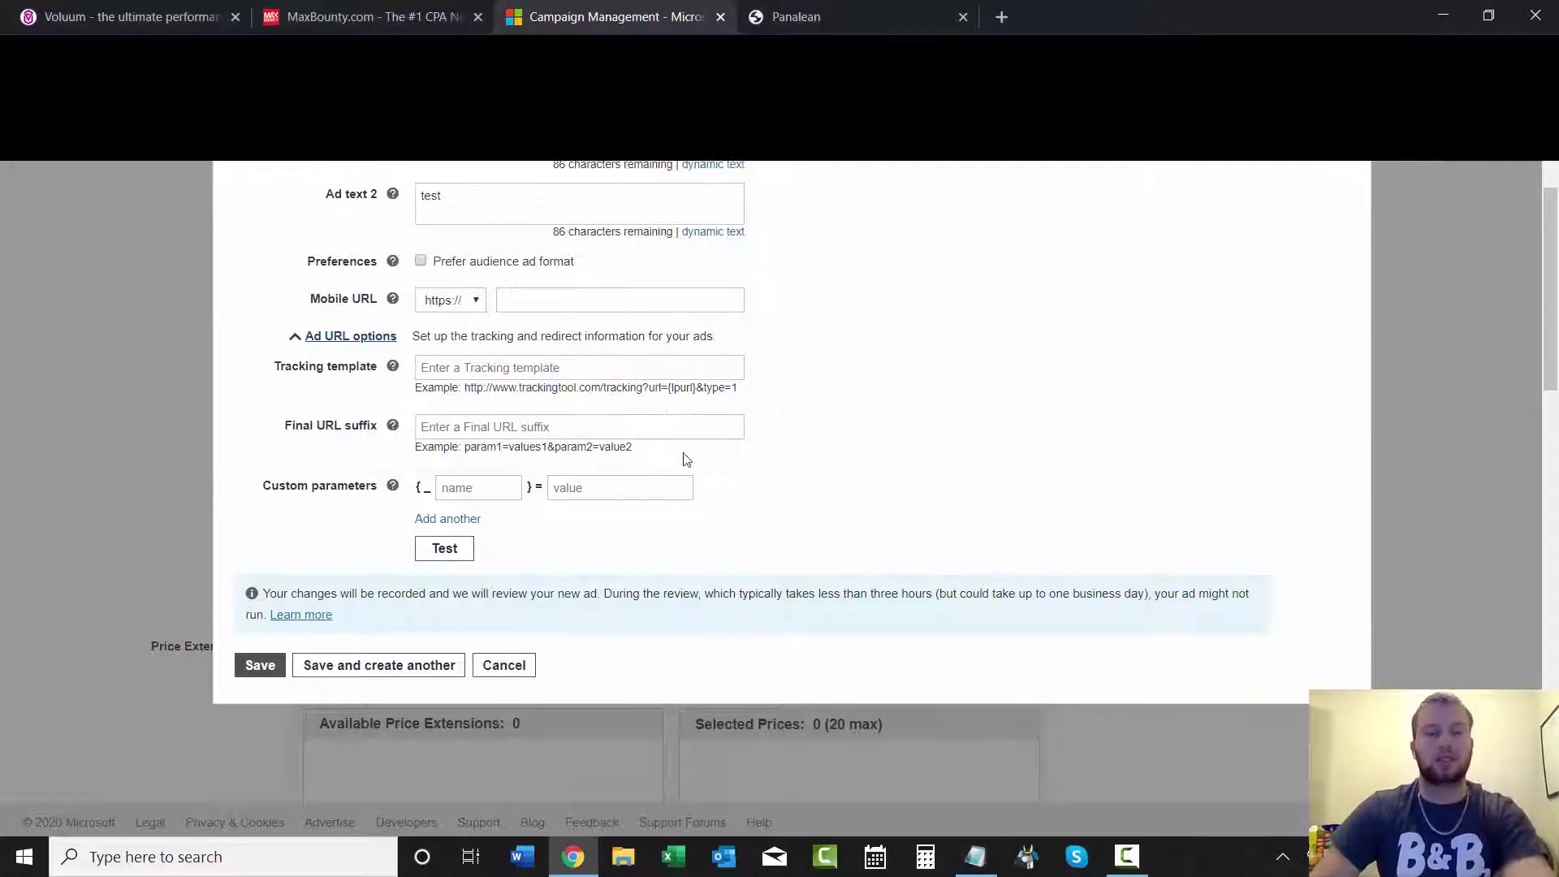
{"action": "left_click", "coordinate": [485, 367]}
{"action": "key", "text": "ctrl+v"}
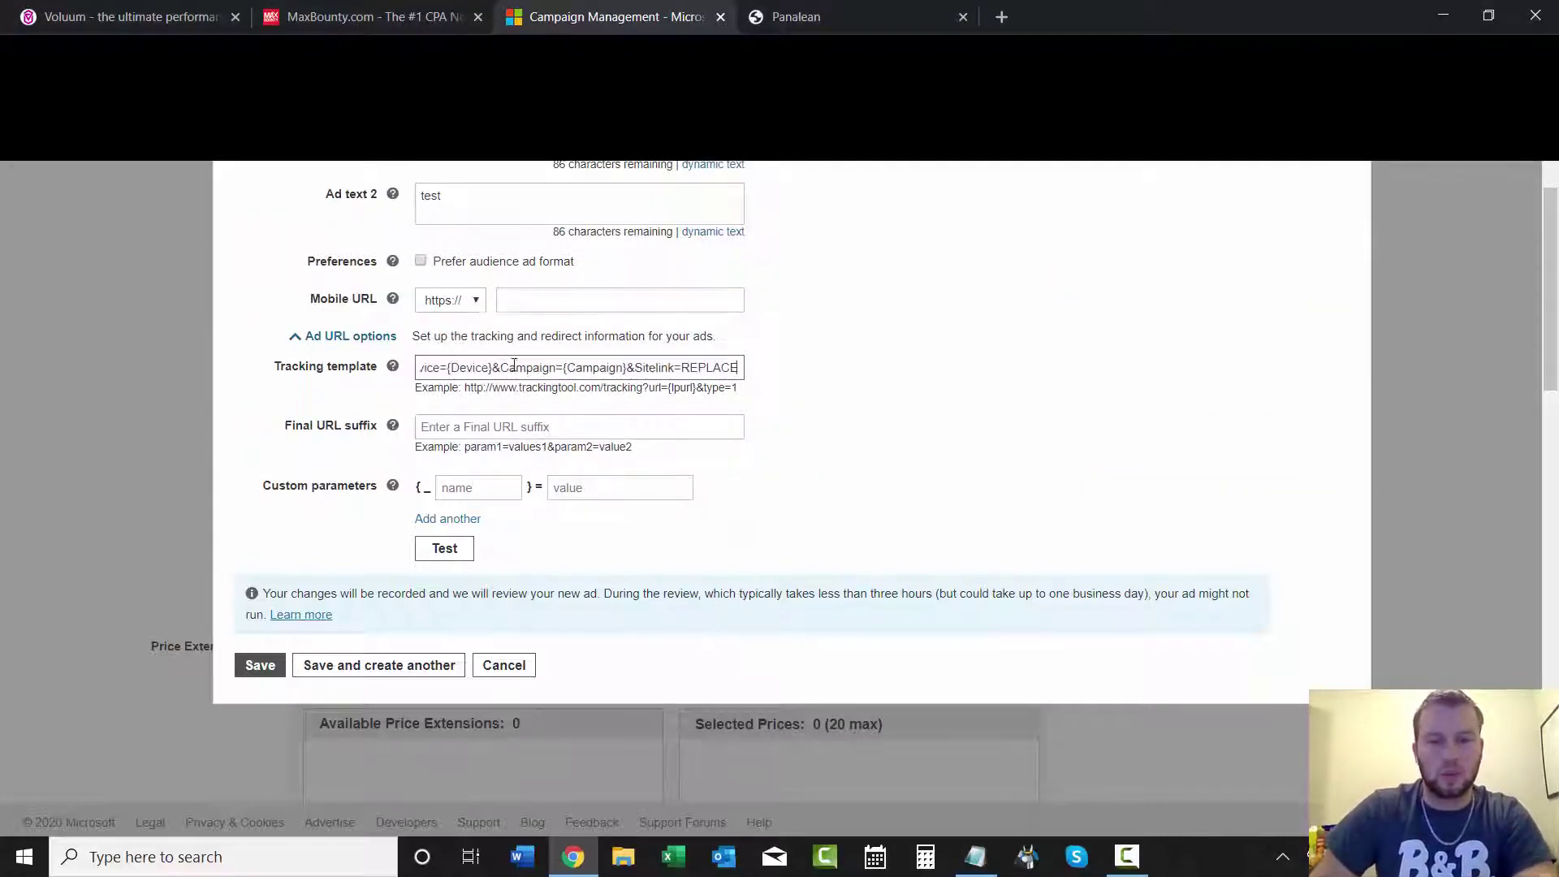
{"action": "key", "text": "Left"}
{"action": "key", "text": "Left"}
{"action": "key", "text": "Left"}
{"action": "key", "text": "Left"}
{"action": "key", "text": "Left"}
{"action": "key", "text": "Left"}
{"action": "key", "text": "Left"}
{"action": "key", "text": "Left"}
{"action": "key", "text": "Left"}
{"action": "key", "text": "Left"}
{"action": "key", "text": "Left"}
{"action": "key", "text": "Left"}
{"action": "key", "text": "Left"}
{"action": "key", "text": "Left"}
{"action": "key", "text": "Left"}
{"action": "key", "text": "Left"}
{"action": "key", "text": "Left"}
{"action": "key", "text": "Left"}
{"action": "key", "text": "Left"}
{"action": "key", "text": "Left"}
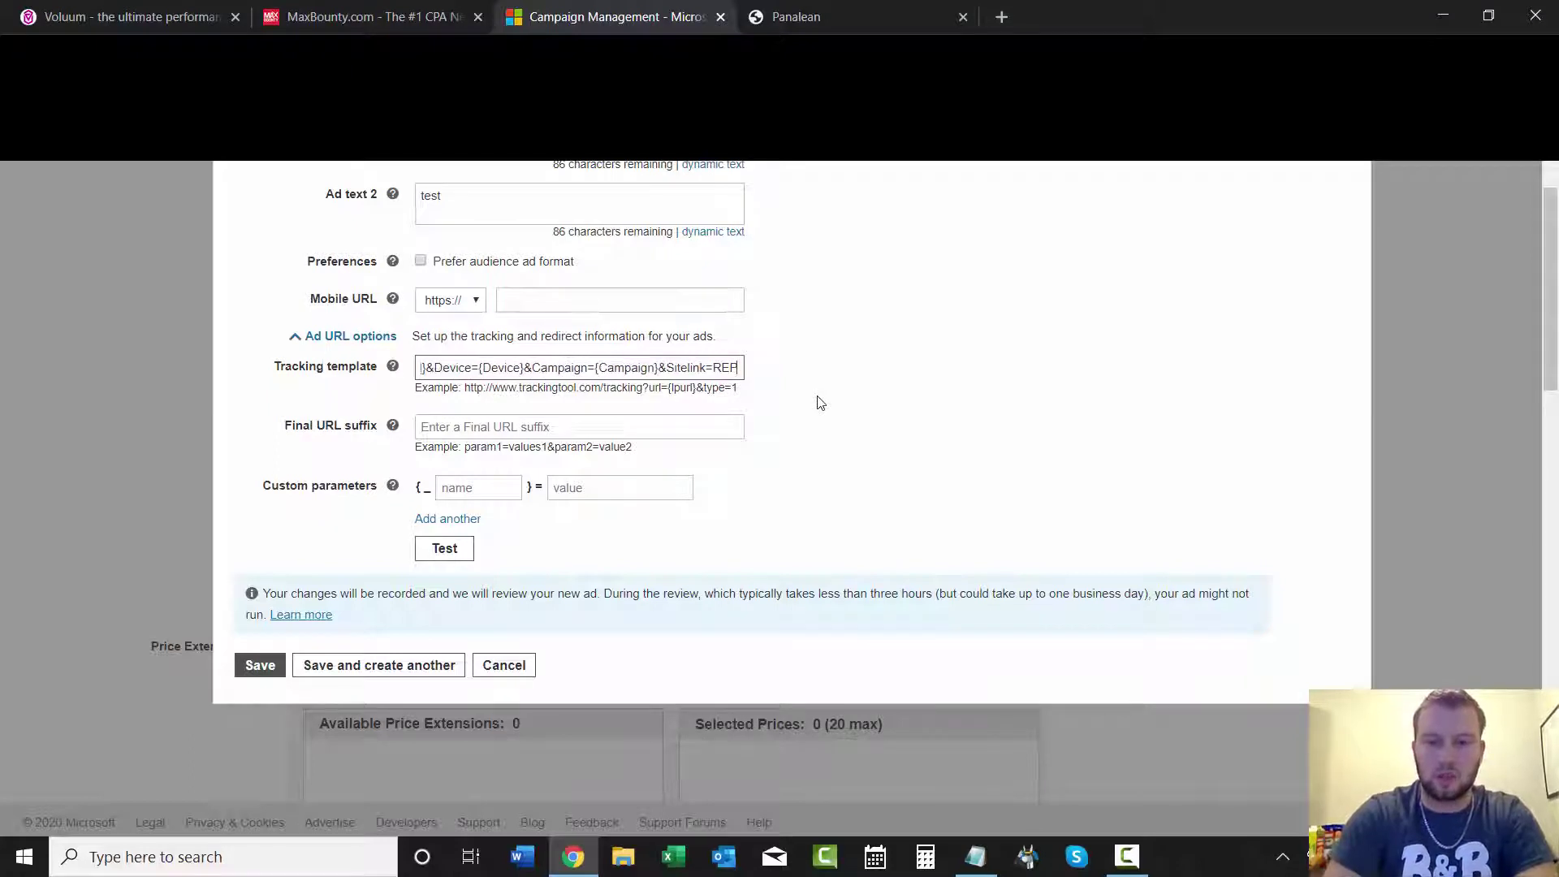
{"action": "key", "text": "Left"}
{"action": "key", "text": "Left"}
{"action": "key", "text": "Left"}
{"action": "key", "text": "Left"}
{"action": "key", "text": "Left"}
{"action": "key", "text": "Left"}
{"action": "key", "text": "Left"}
{"action": "key", "text": "Left"}
{"action": "key", "text": "Left"}
{"action": "key", "text": "Left"}
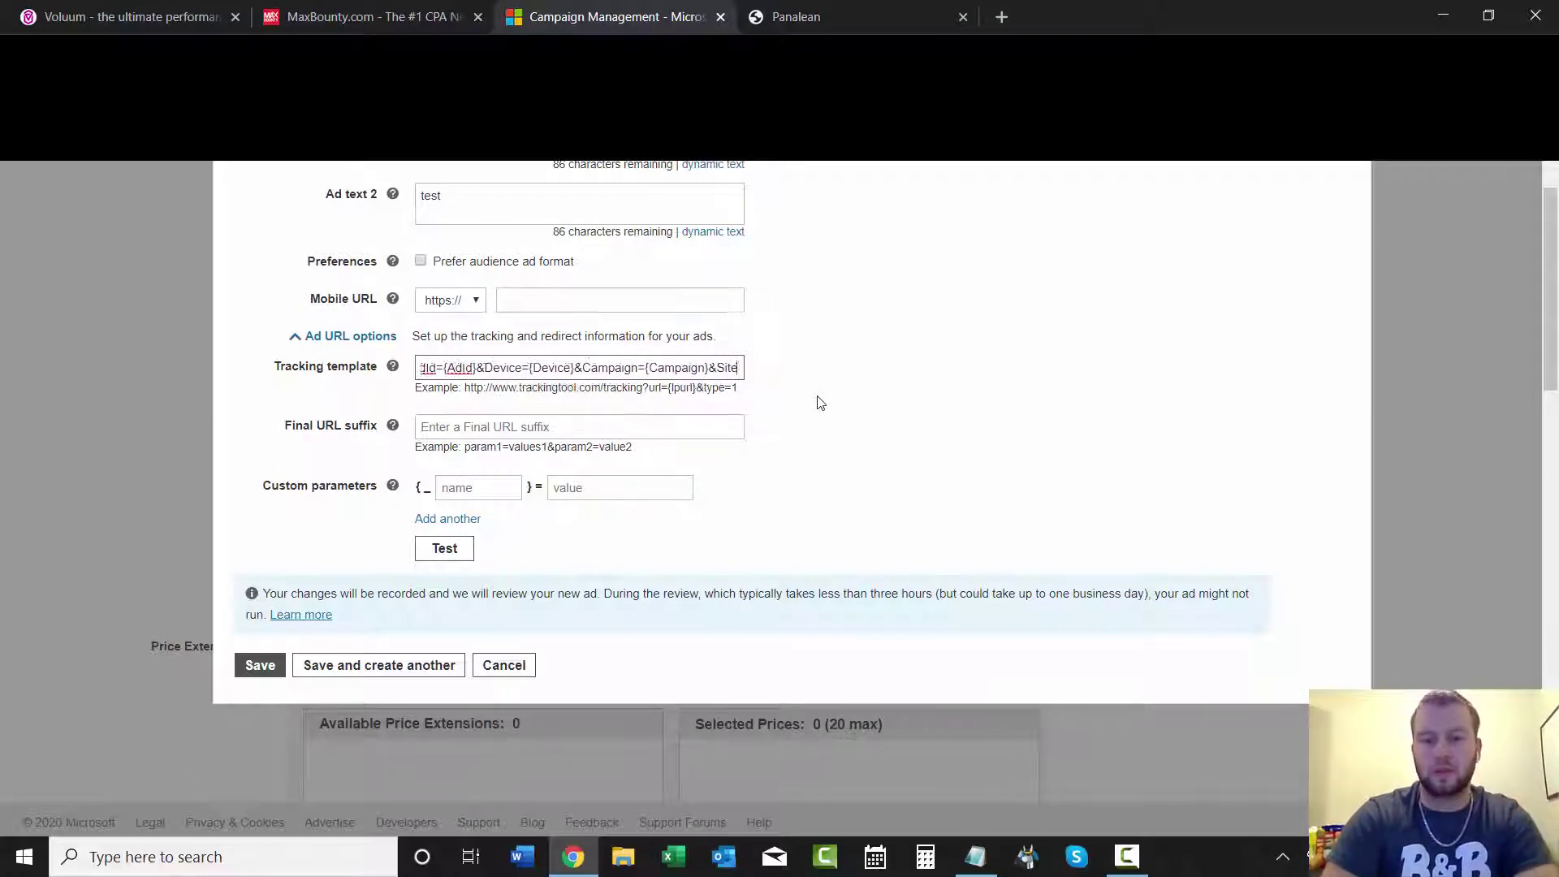
{"action": "key", "text": "Left"}
{"action": "key", "text": "Left"}
{"action": "key", "text": "Left"}
{"action": "key", "text": "Left"}
{"action": "key", "text": "Left"}
{"action": "key", "text": "Left"}
{"action": "key", "text": "Left"}
{"action": "key", "text": "Left"}
{"action": "key", "text": "Left"}
{"action": "key", "text": "Left"}
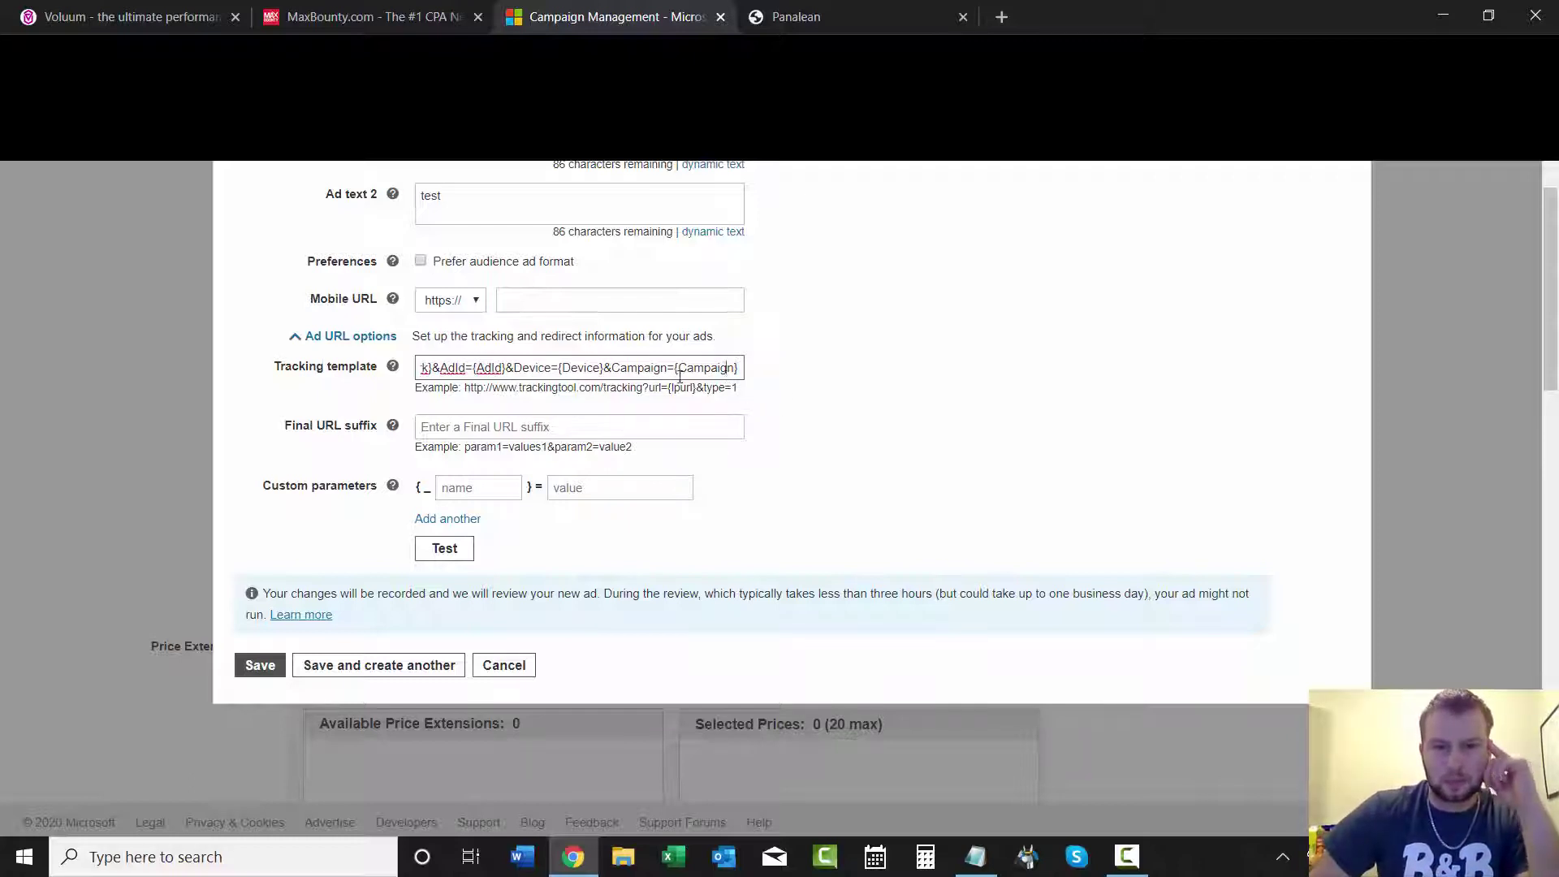
{"action": "left_click_drag", "start_coordinate": [680, 376], "coordinate": [877, 376]}
{"action": "left_click", "coordinate": [446, 367]}
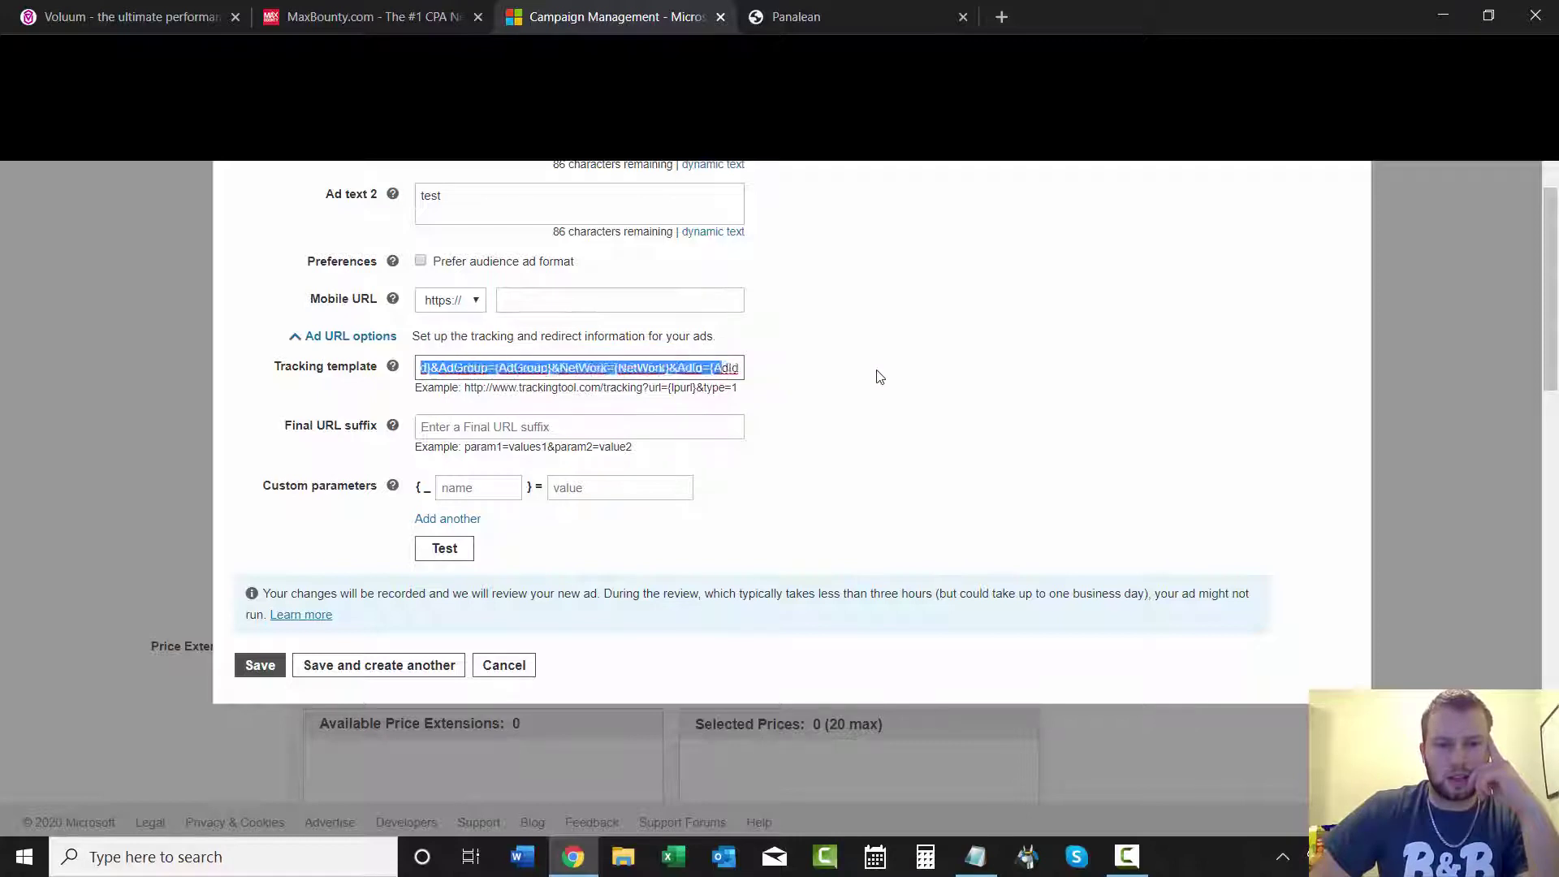
{"action": "left_click", "coordinate": [901, 375]}
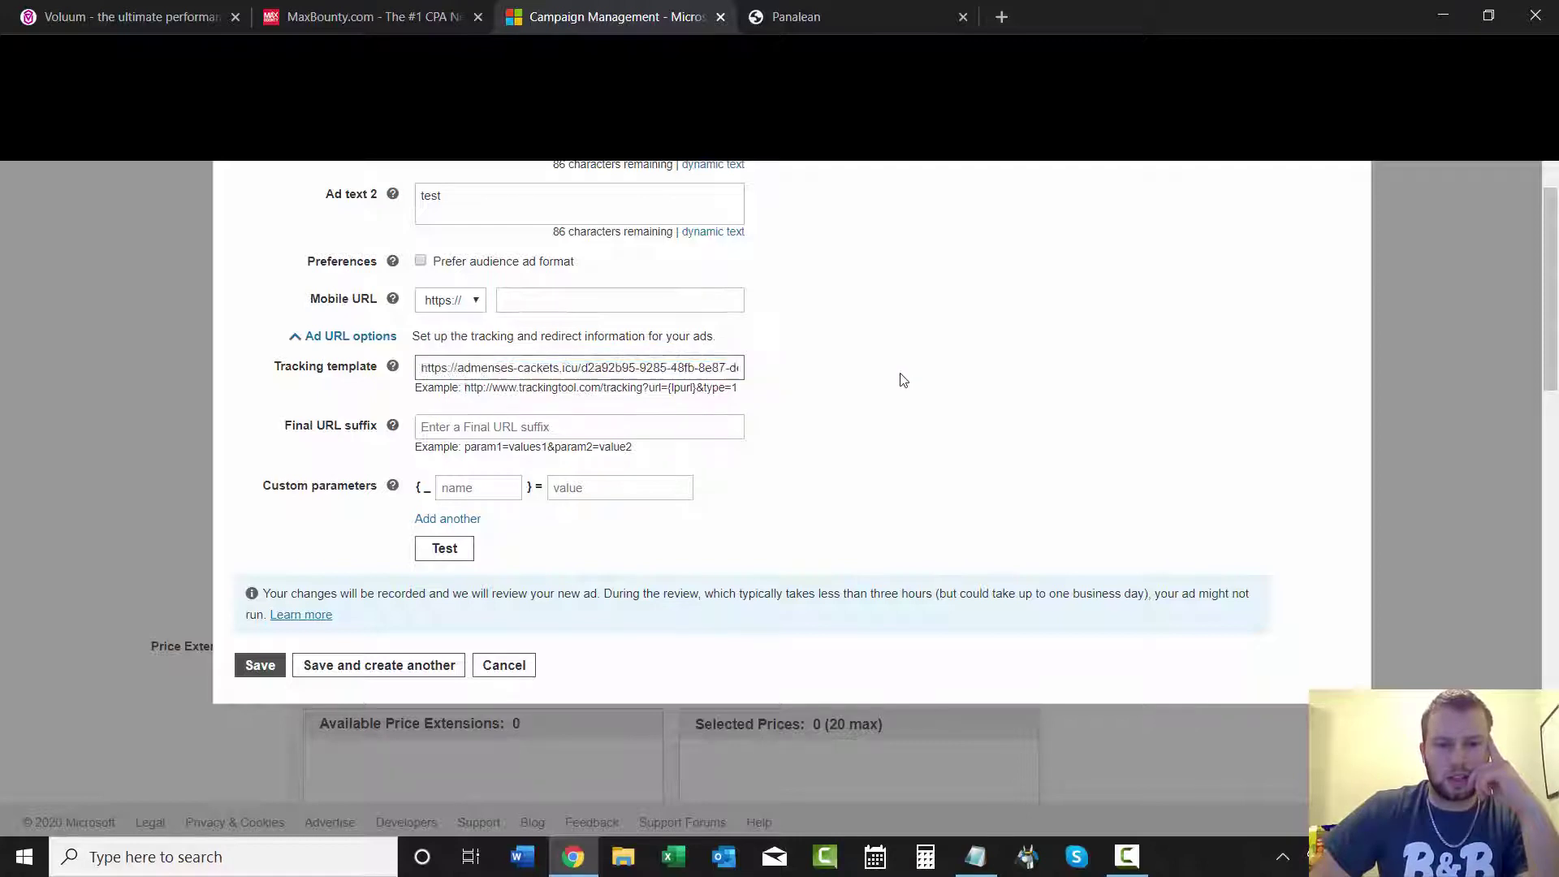
- Test the tracking template and confirm it reports Landing page found
{"action": "left_click", "coordinate": [475, 548]}
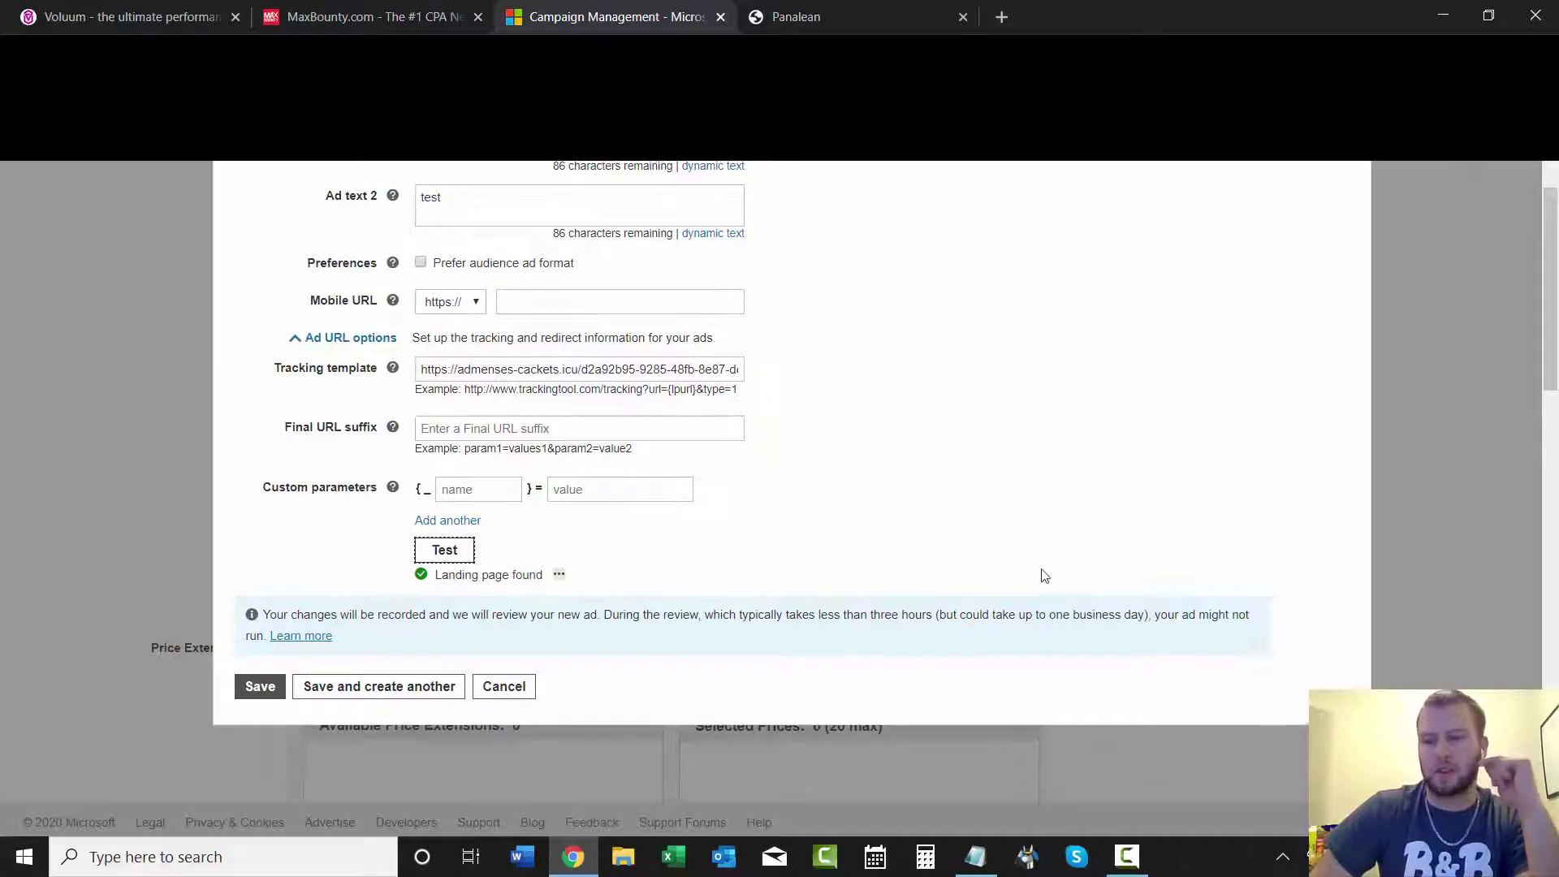
{"action": "scroll", "coordinate": [1040, 577], "scroll_direction": "up", "scroll_amount": 4}
{"action": "scroll", "coordinate": [982, 557], "scroll_direction": "down", "scroll_amount": 1}
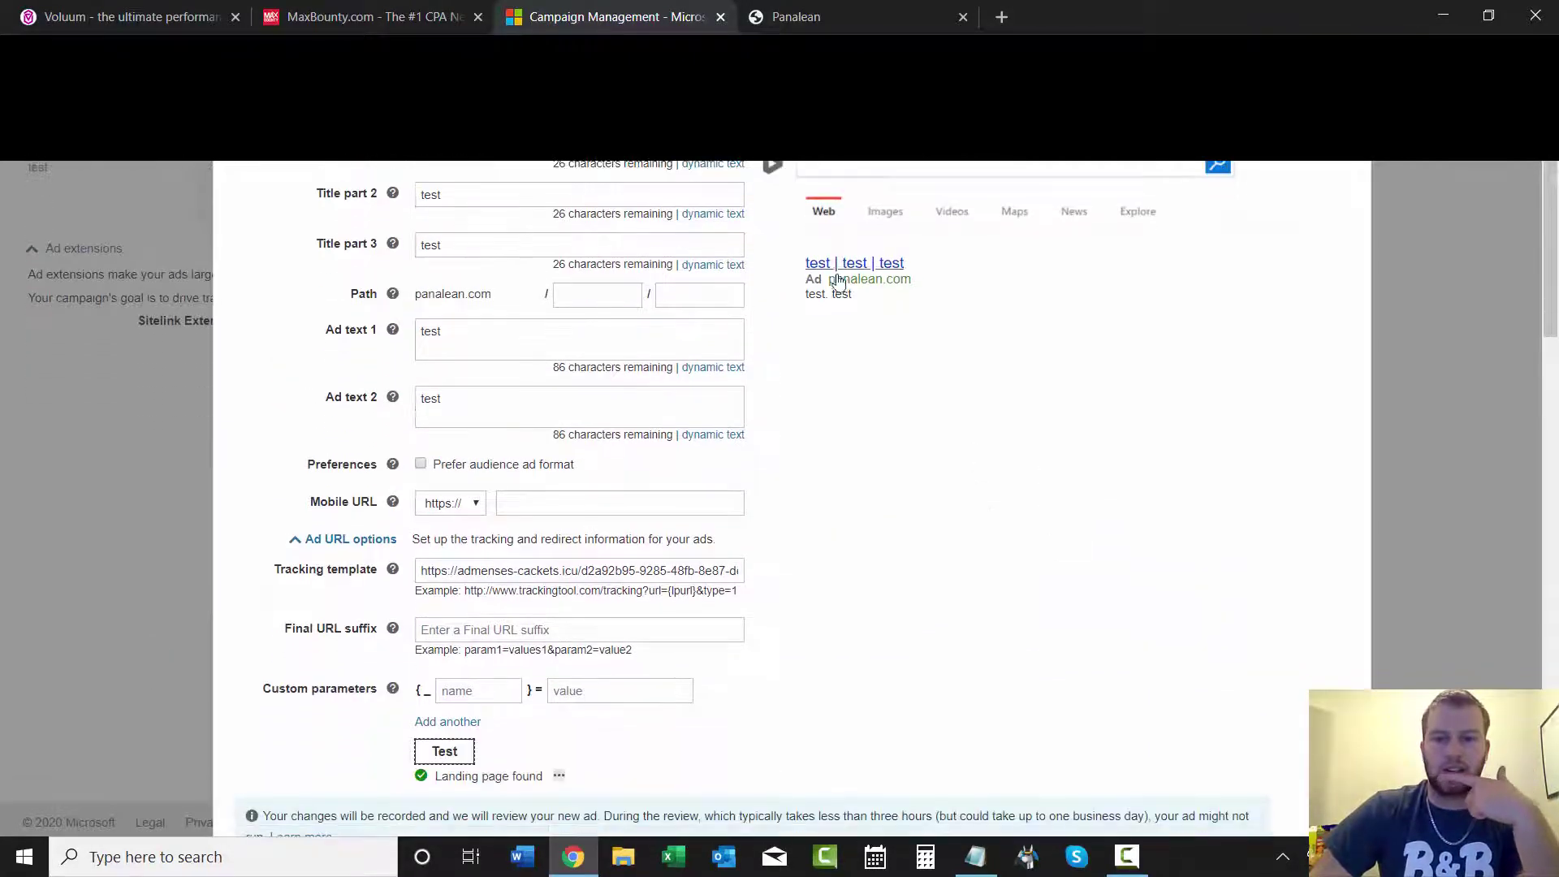
{"action": "scroll", "coordinate": [1019, 392], "scroll_direction": "down", "scroll_amount": 4}
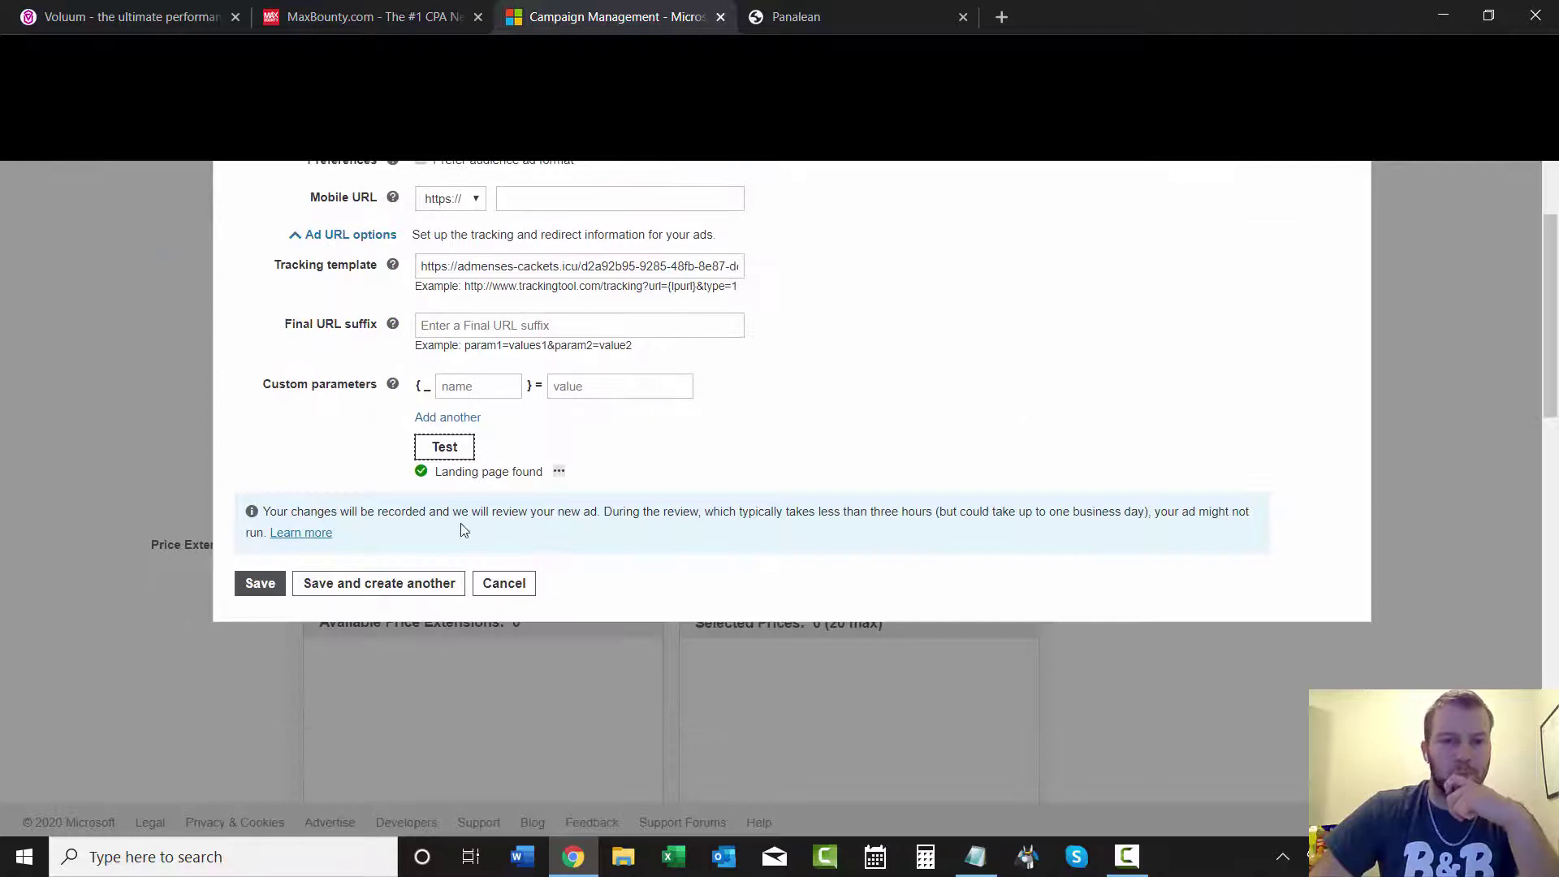
- Save the test ad, then save the ads and continue to the Budget & bids step
{"action": "left_click", "coordinate": [270, 585]}
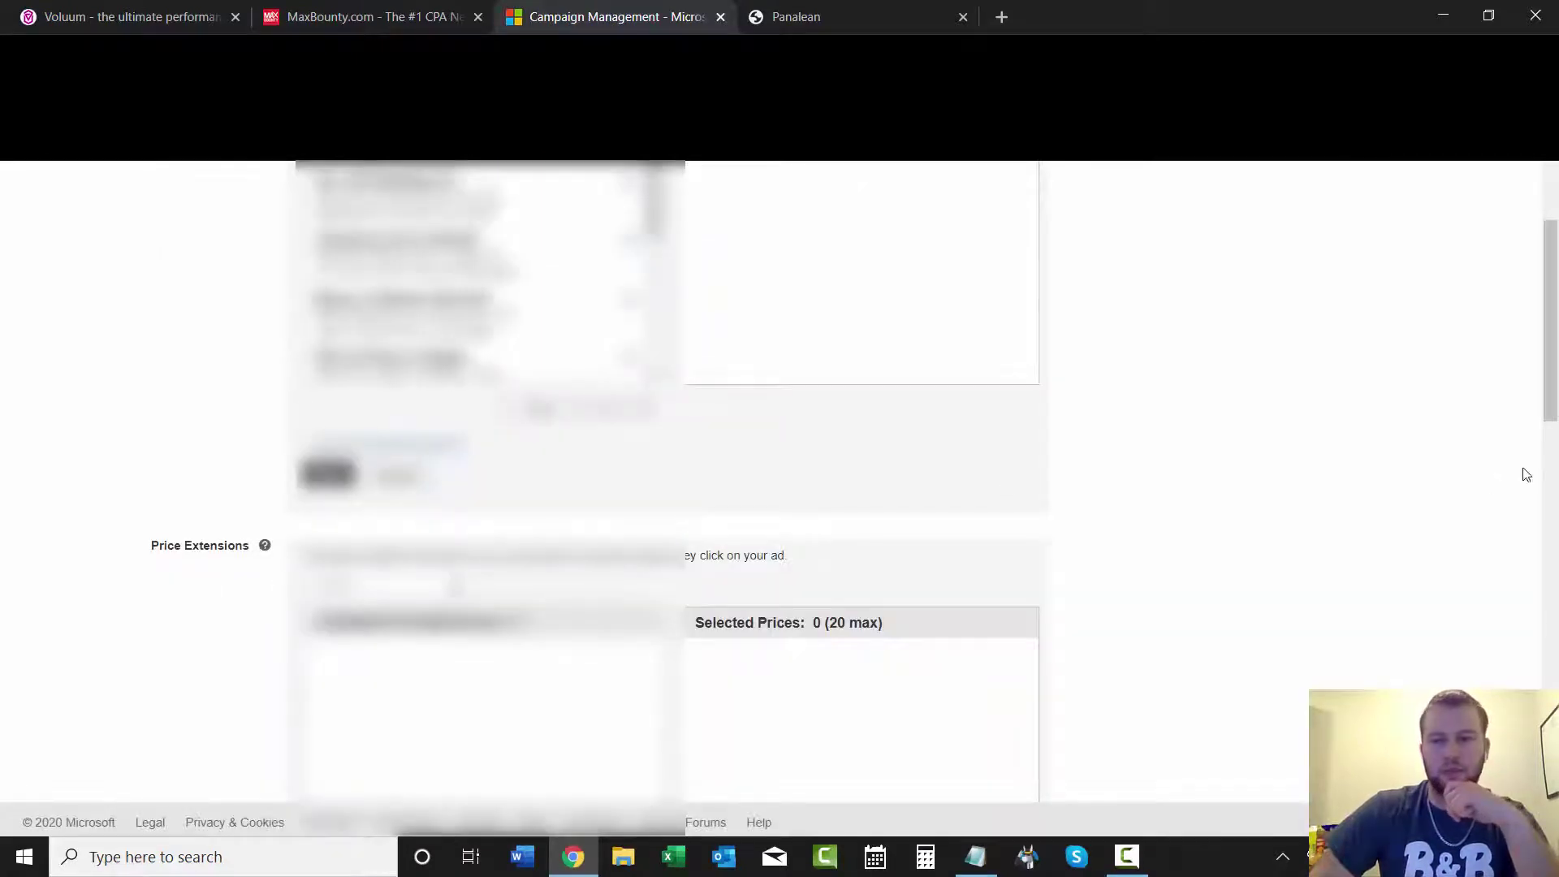
{"action": "left_click_drag", "start_coordinate": [1551, 373], "coordinate": [1554, 475]}
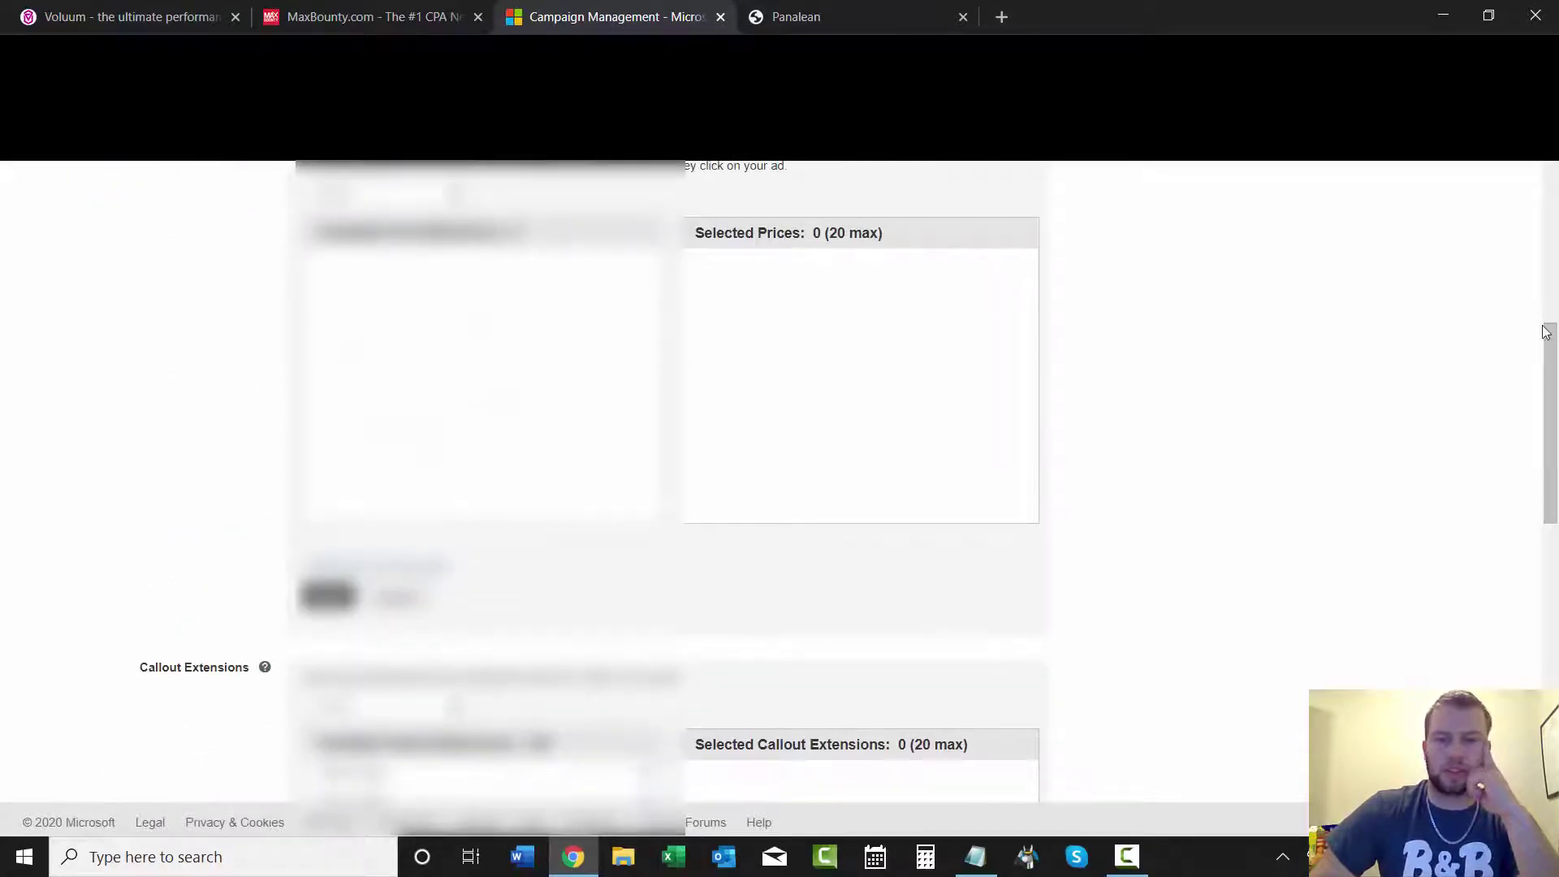
{"action": "left_click_drag", "start_coordinate": [1554, 410], "coordinate": [1554, 676]}
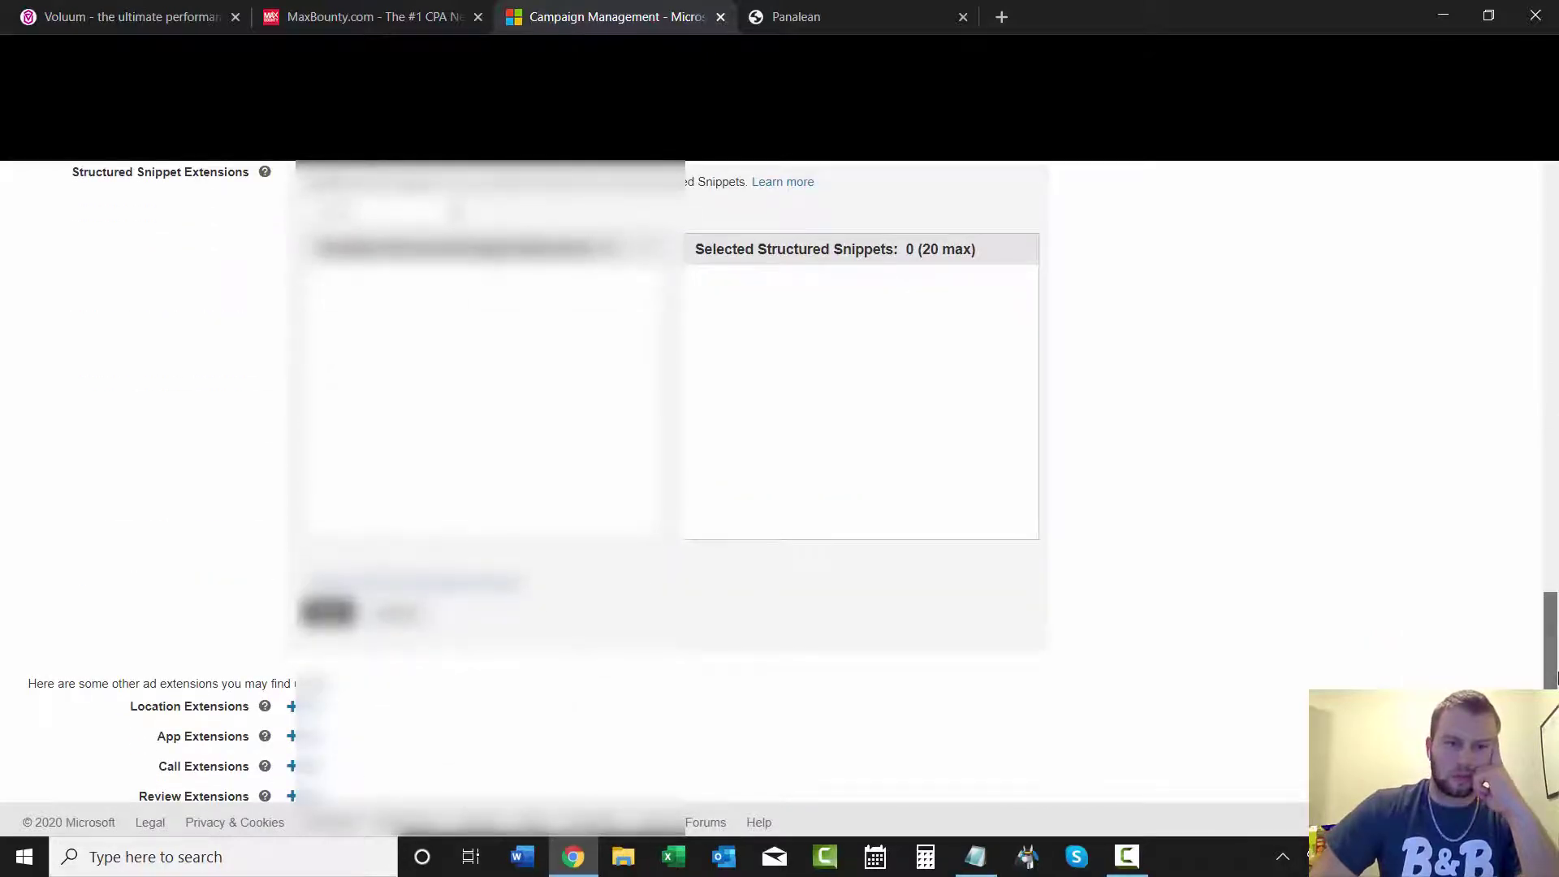
{"action": "left_click_drag", "start_coordinate": [1555, 676], "coordinate": [1555, 688]}
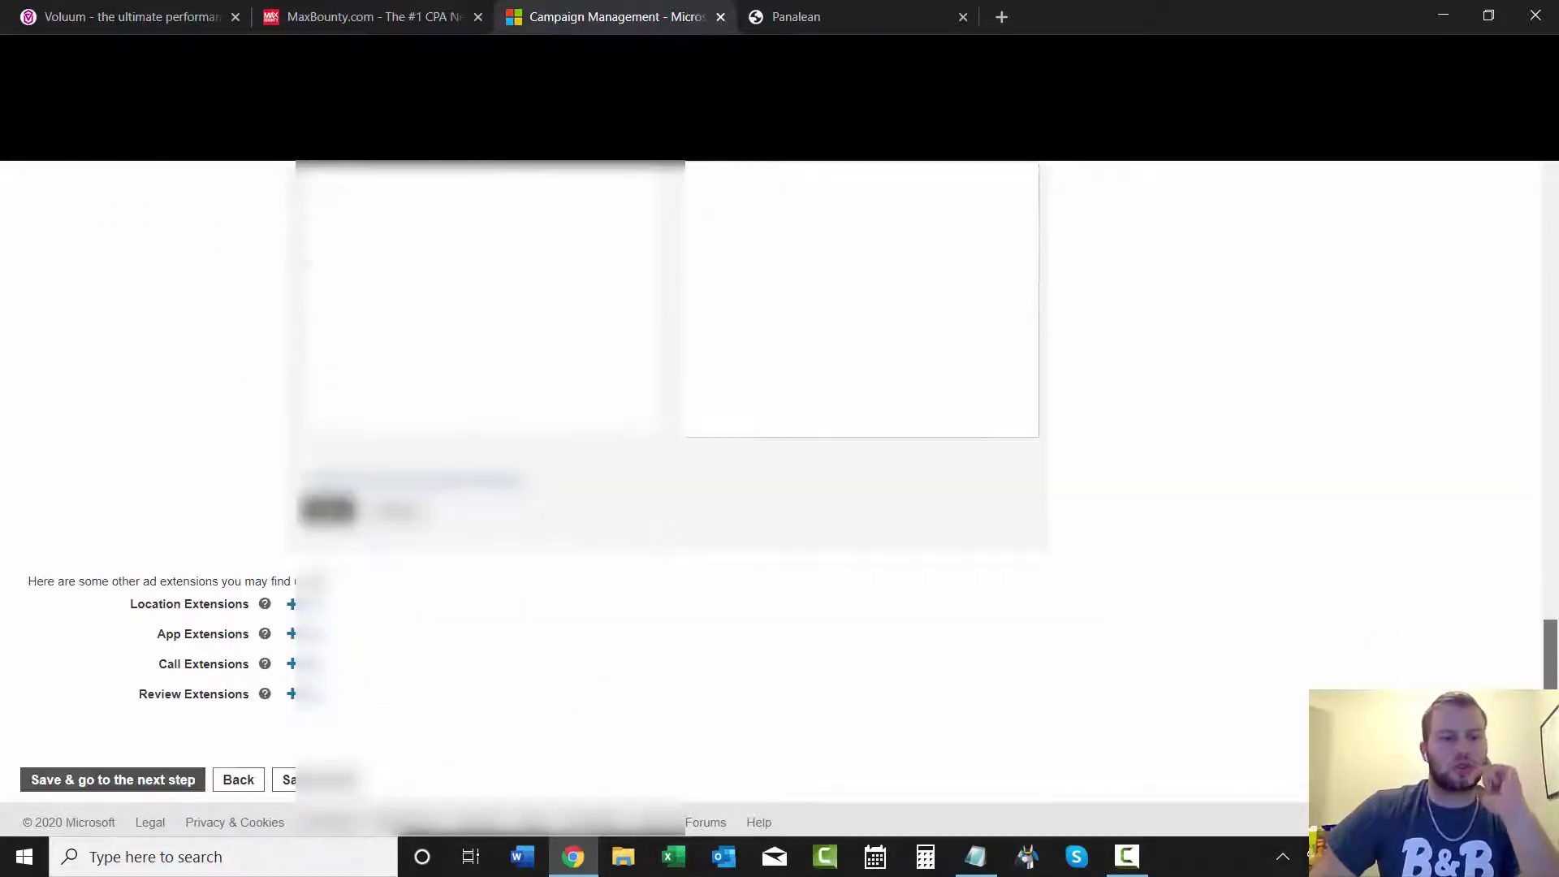
{"action": "left_click", "coordinate": [83, 781]}
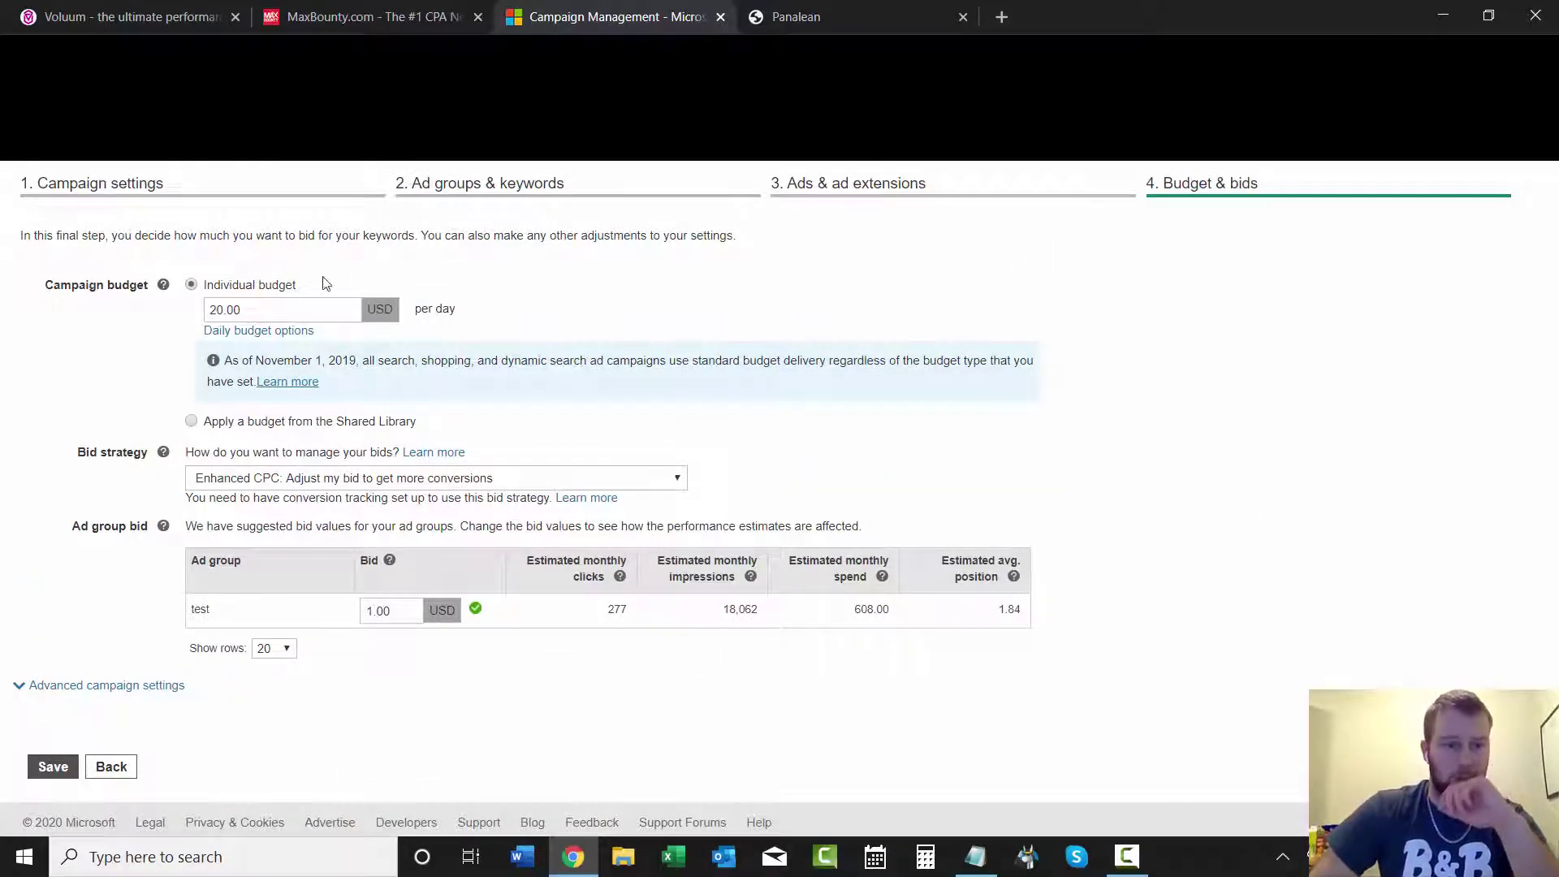
- Set bid strategy to 'Manual: Use the bid I set' with a 0.30 ad group bid
{"action": "left_click", "coordinate": [438, 479]}
{"action": "left_click", "coordinate": [435, 508]}
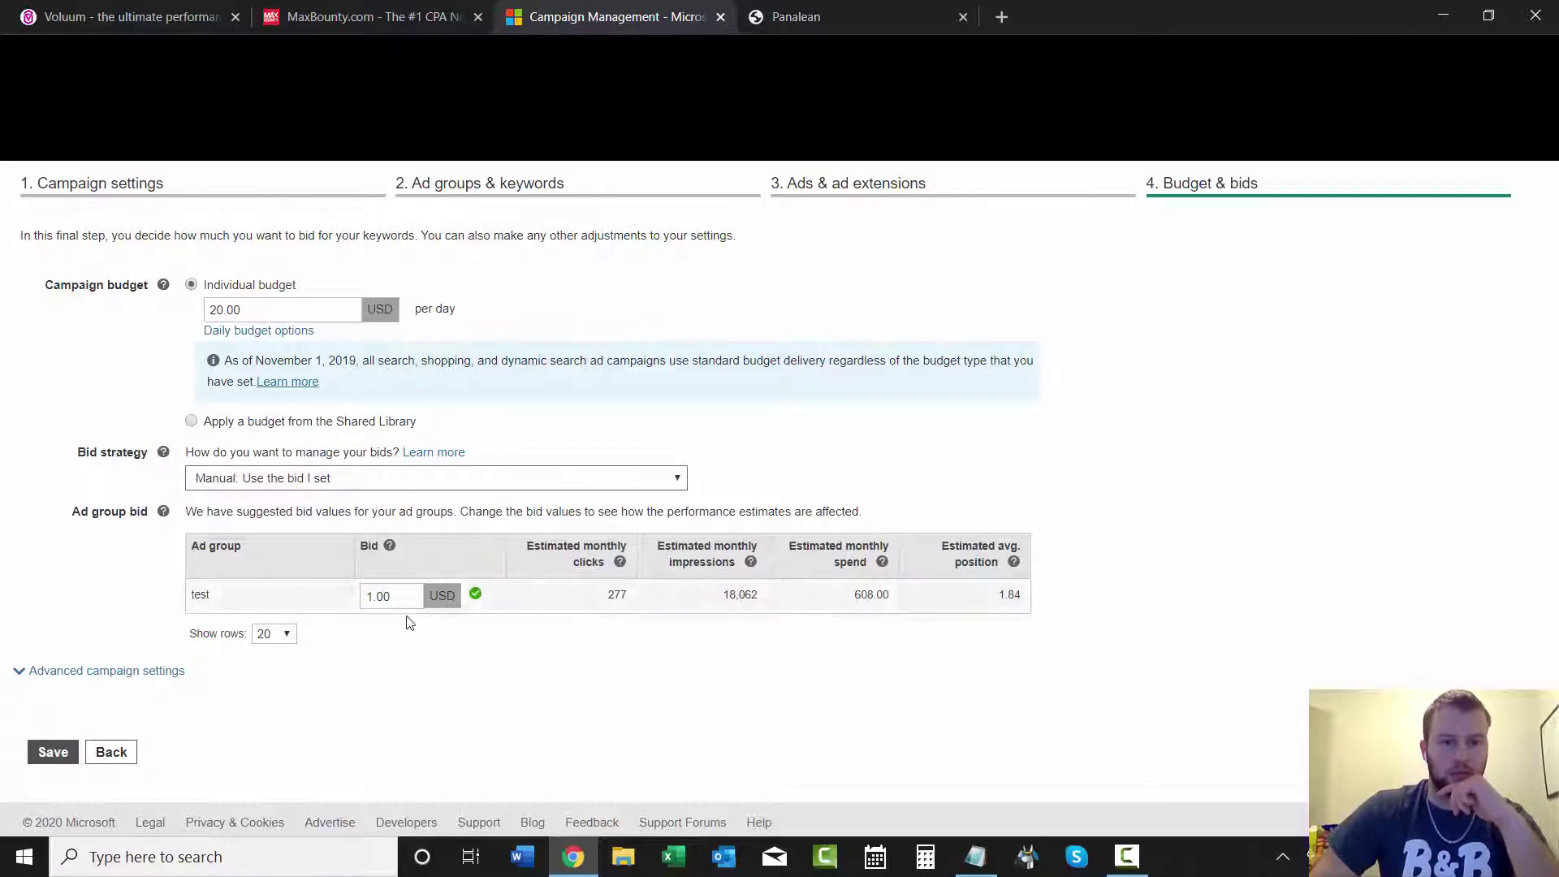
{"action": "double_click", "coordinate": [375, 597]}
{"action": "type", "text": "0"}
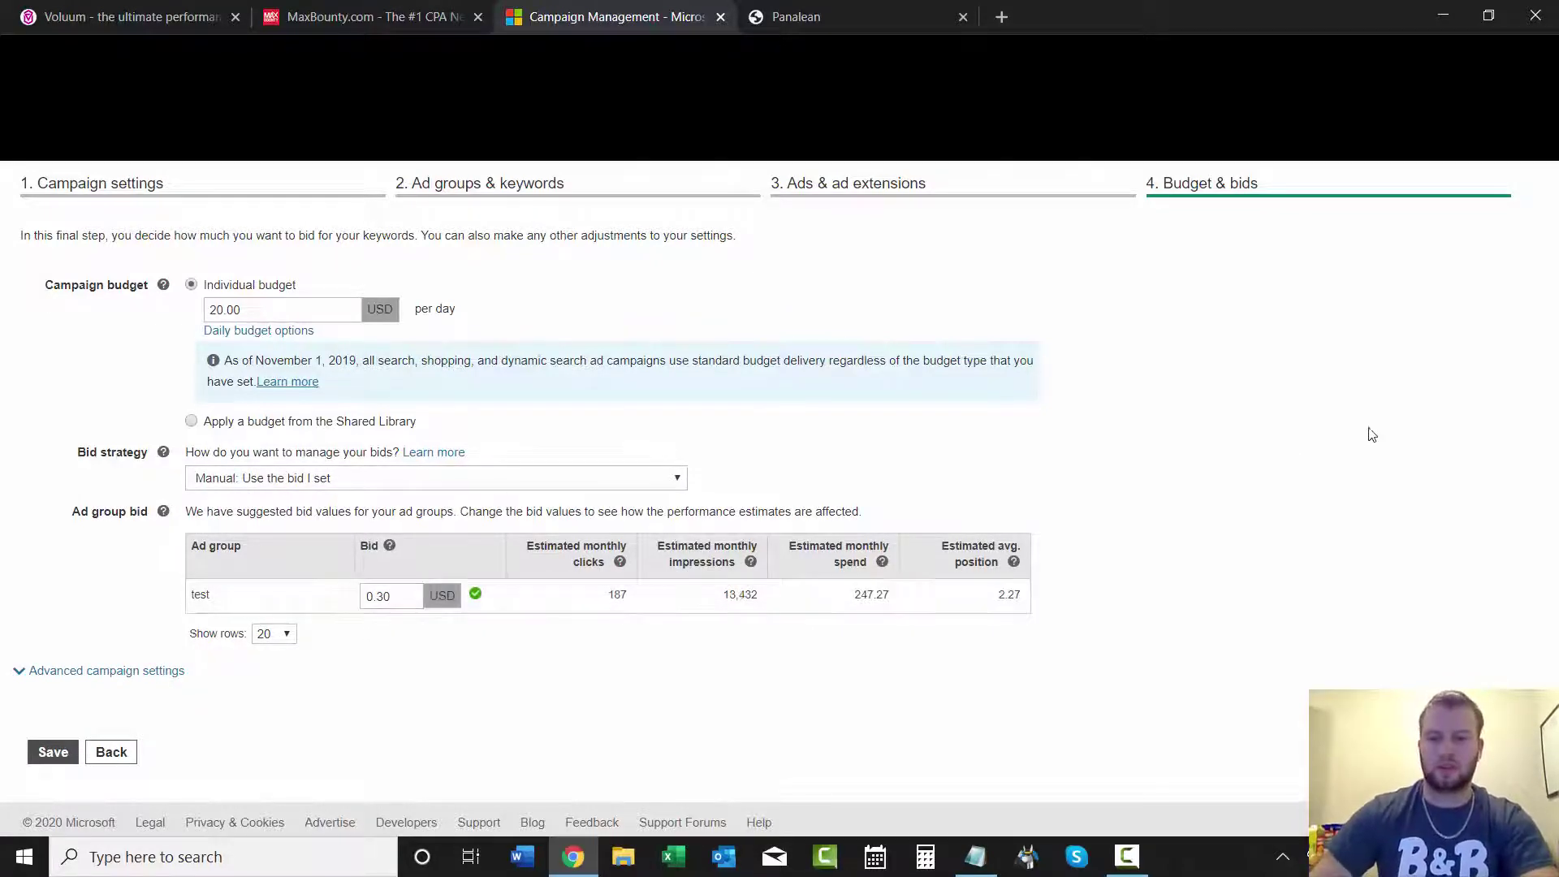
- Expand Advanced campaign settings to review device bid adjustments and ad schedule
{"action": "left_click", "coordinate": [114, 670]}
{"action": "scroll", "coordinate": [849, 491], "scroll_direction": "down", "scroll_amount": 2}
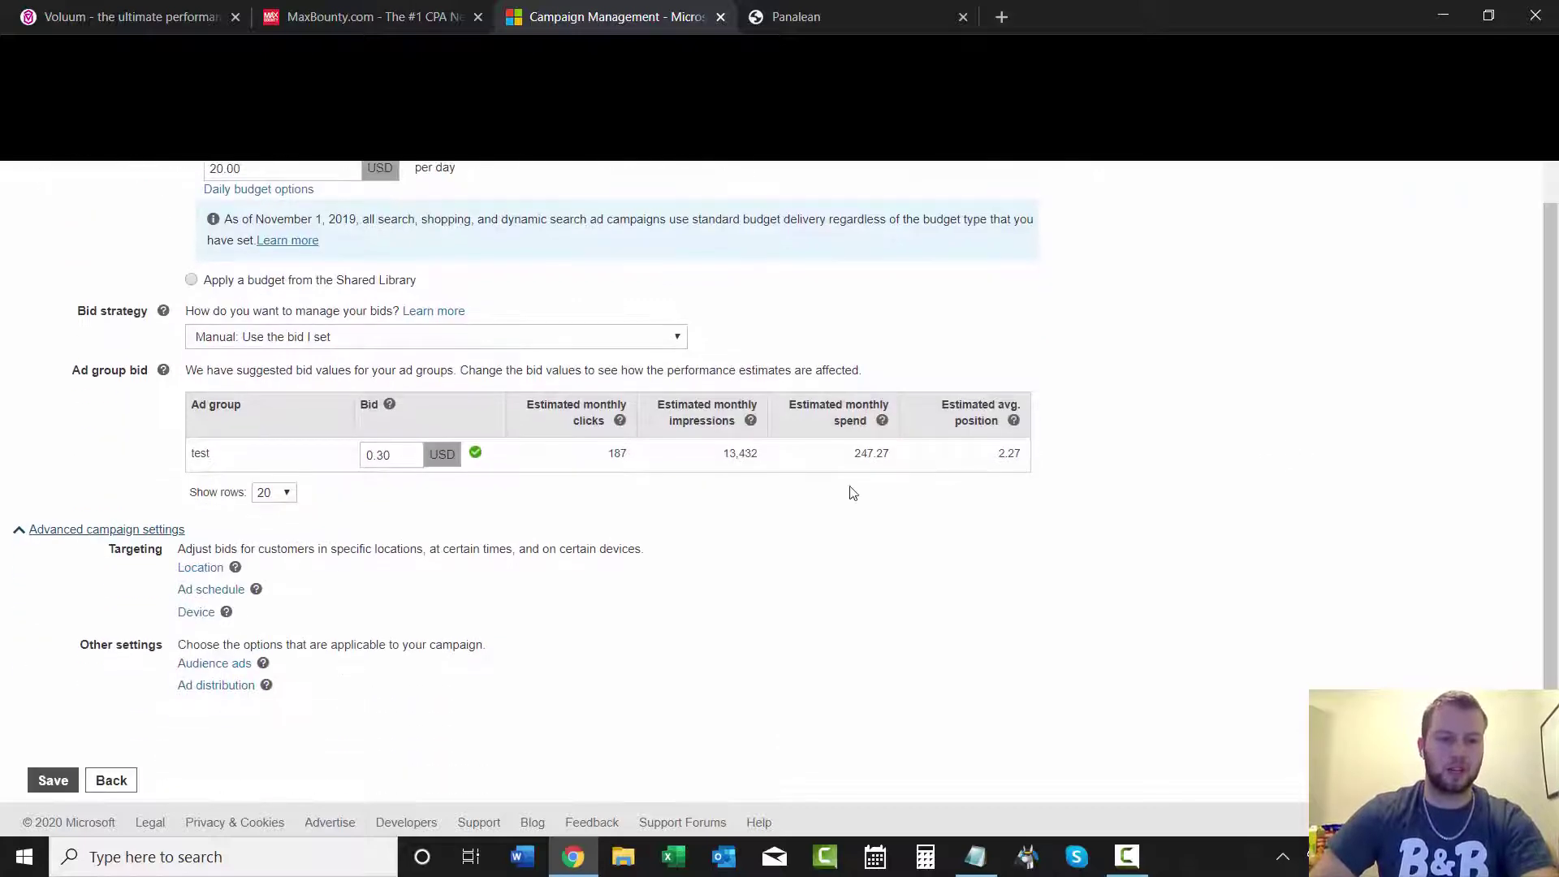
{"action": "left_click", "coordinate": [196, 612]}
{"action": "scroll", "coordinate": [893, 560], "scroll_direction": "down", "scroll_amount": 2}
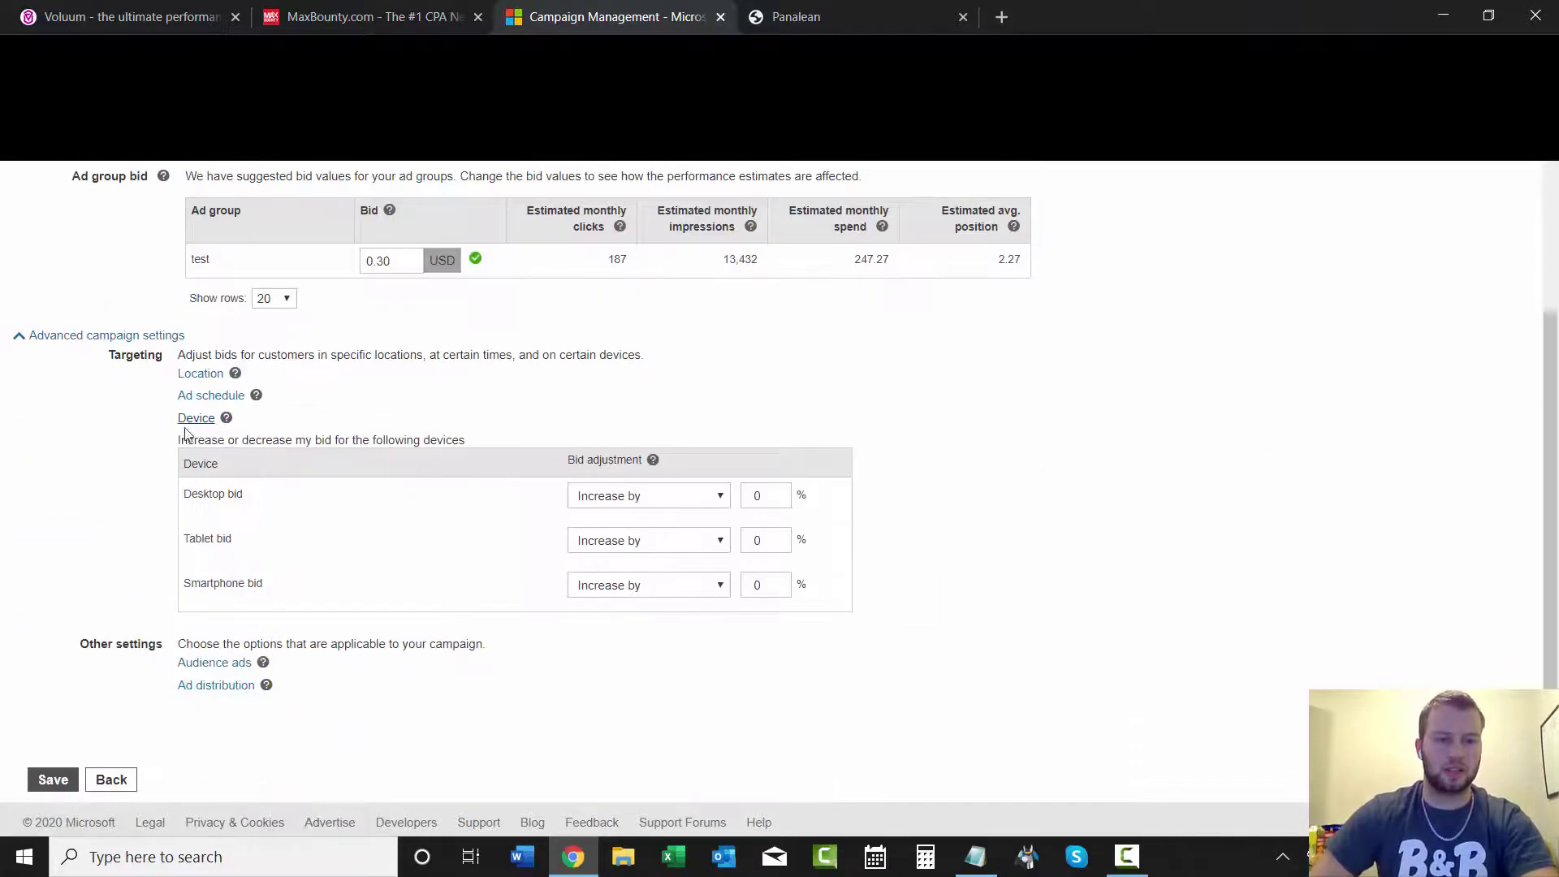
{"action": "left_click", "coordinate": [203, 396]}
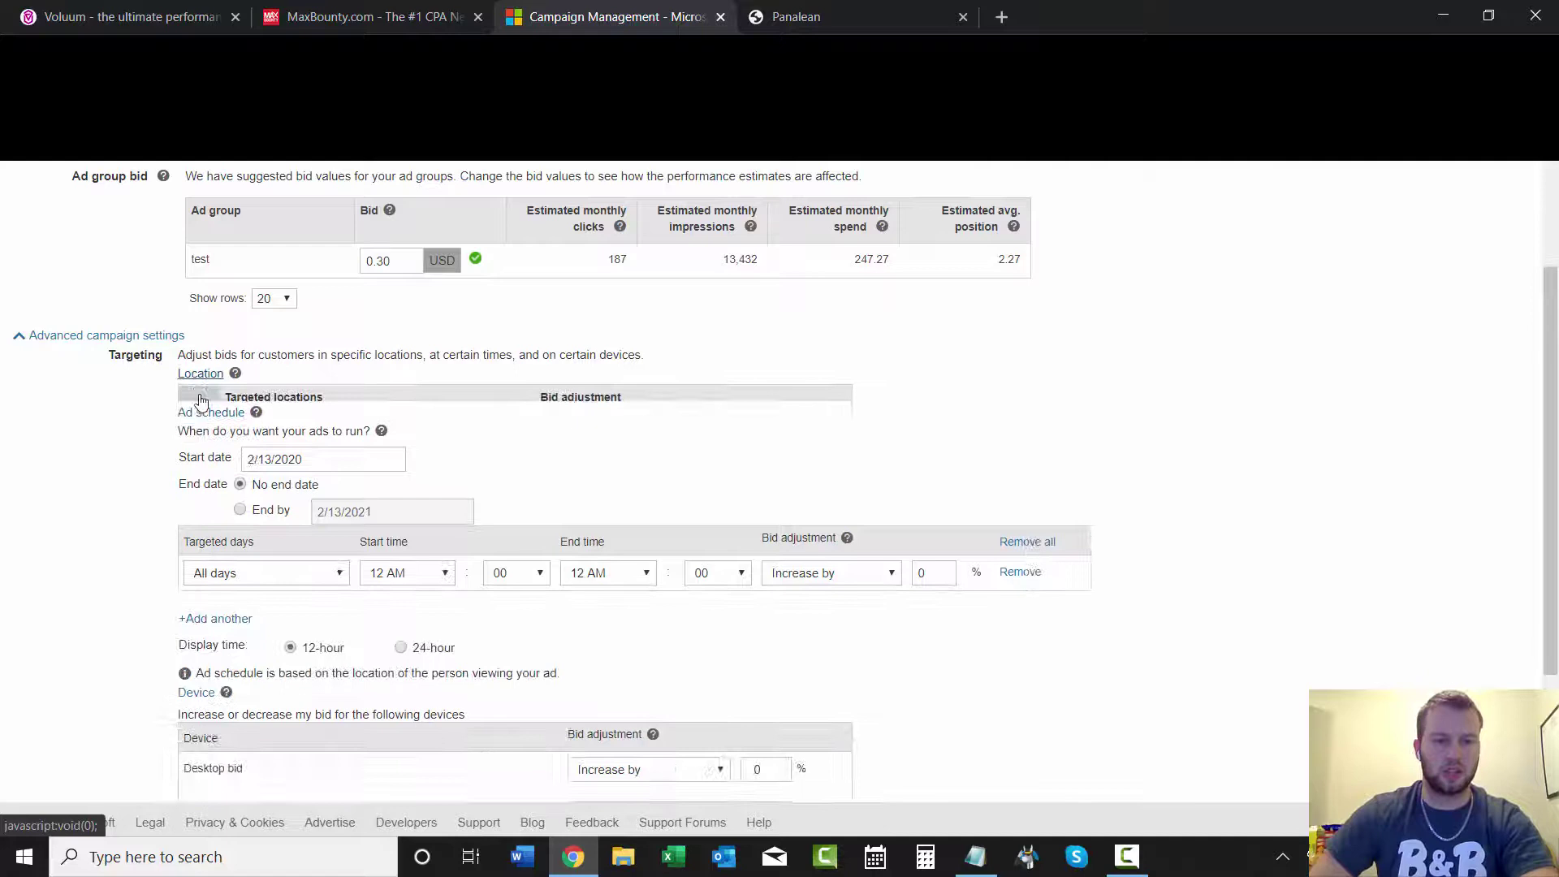
{"action": "left_click", "coordinate": [199, 396]}
{"action": "left_click", "coordinate": [196, 418]}
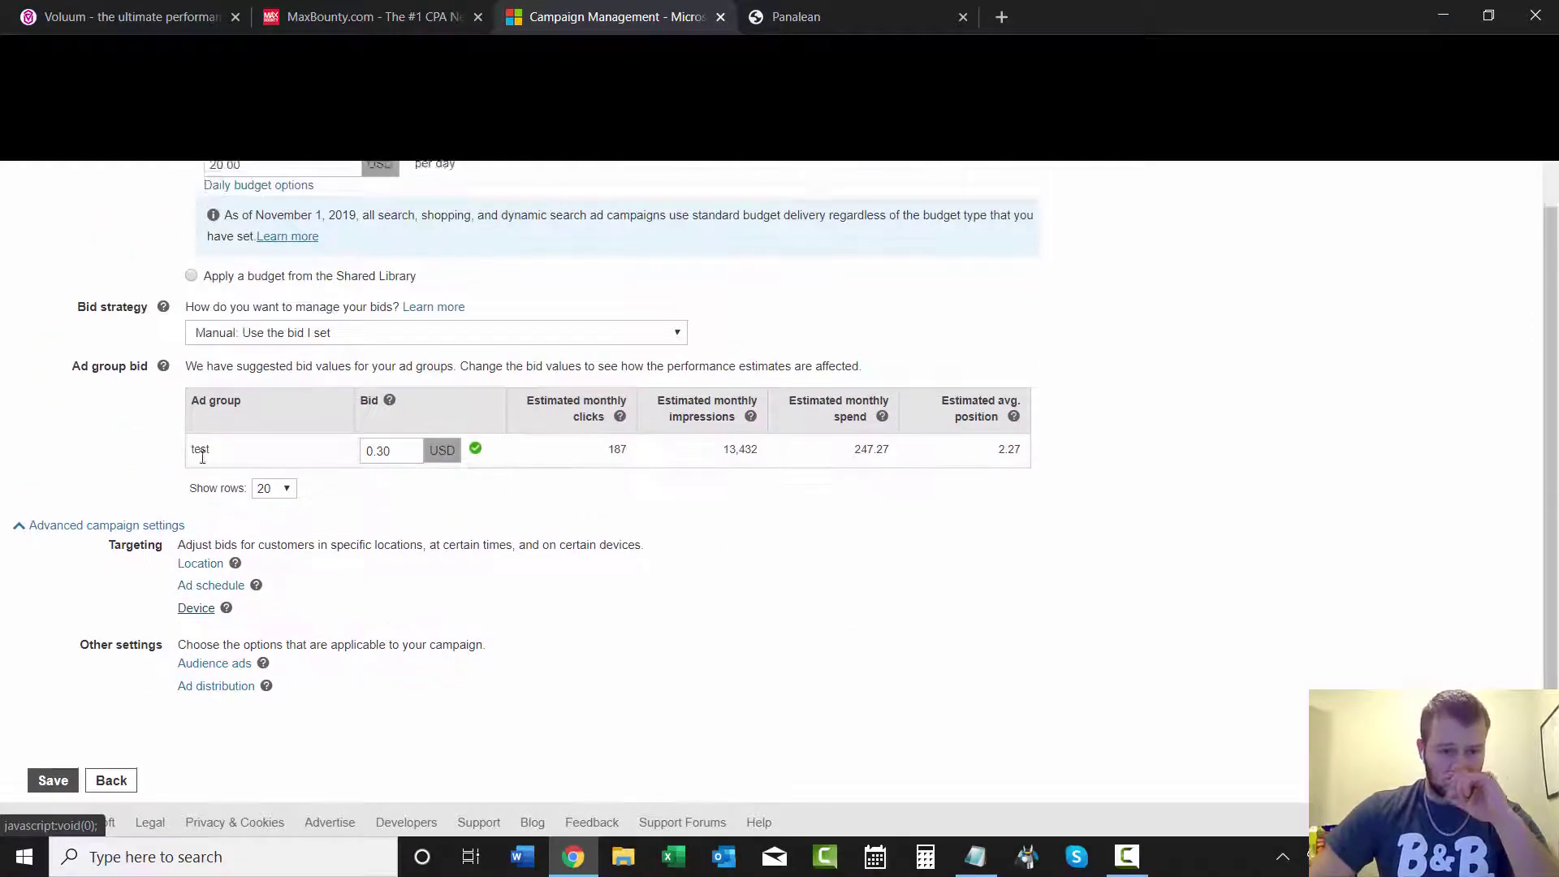
- Try syndicated search partners only, then restore ads on all search networks
{"action": "left_click", "coordinate": [216, 686]}
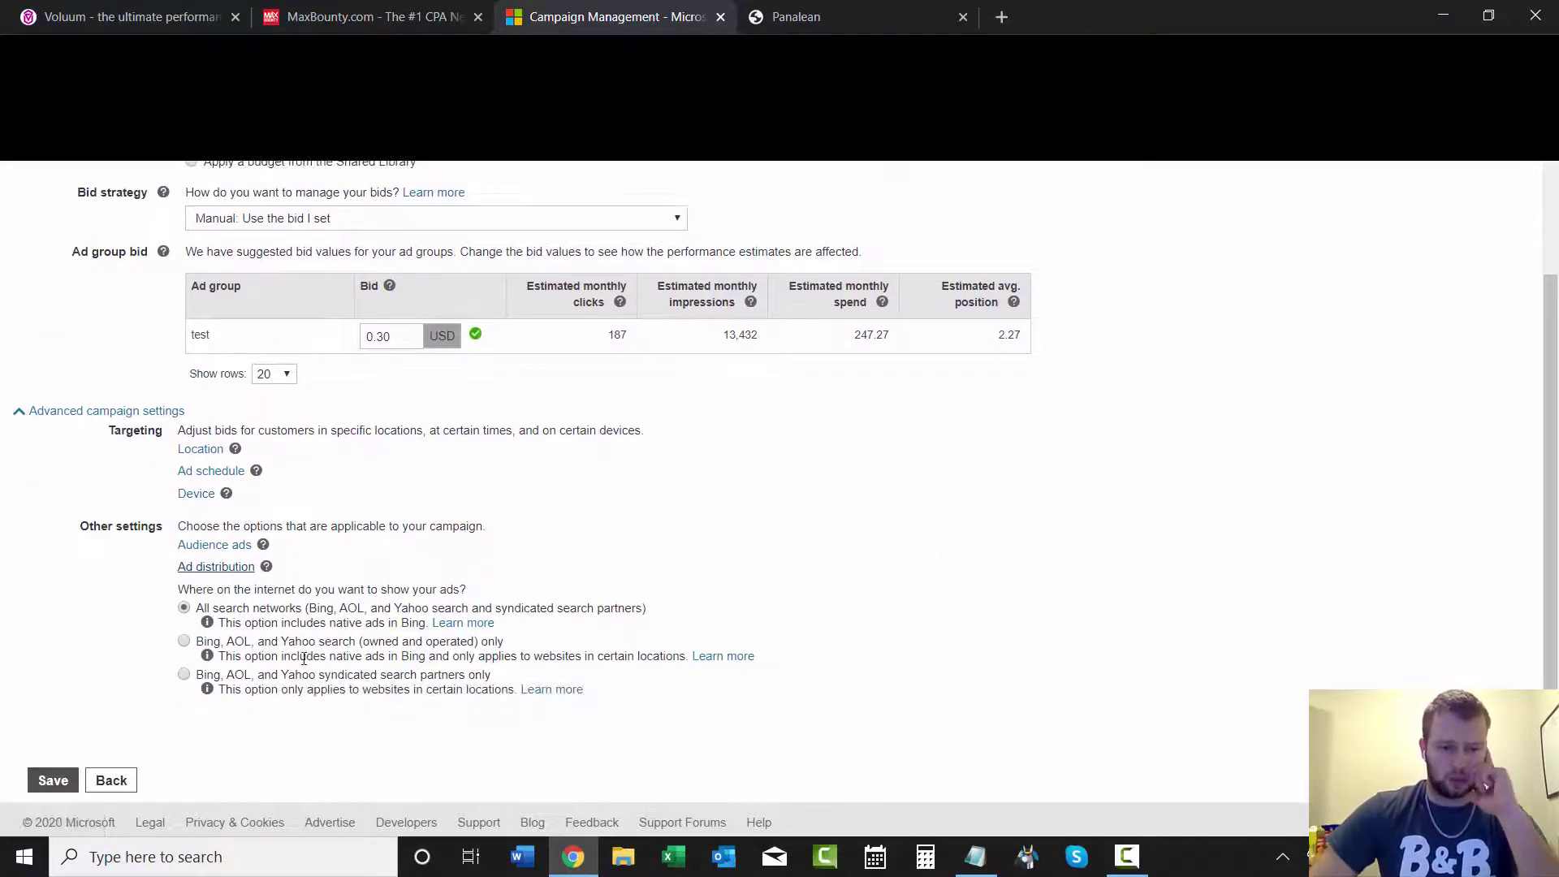
{"action": "left_click_drag", "start_coordinate": [320, 645], "coordinate": [422, 647]}
{"action": "left_click", "coordinate": [391, 681]}
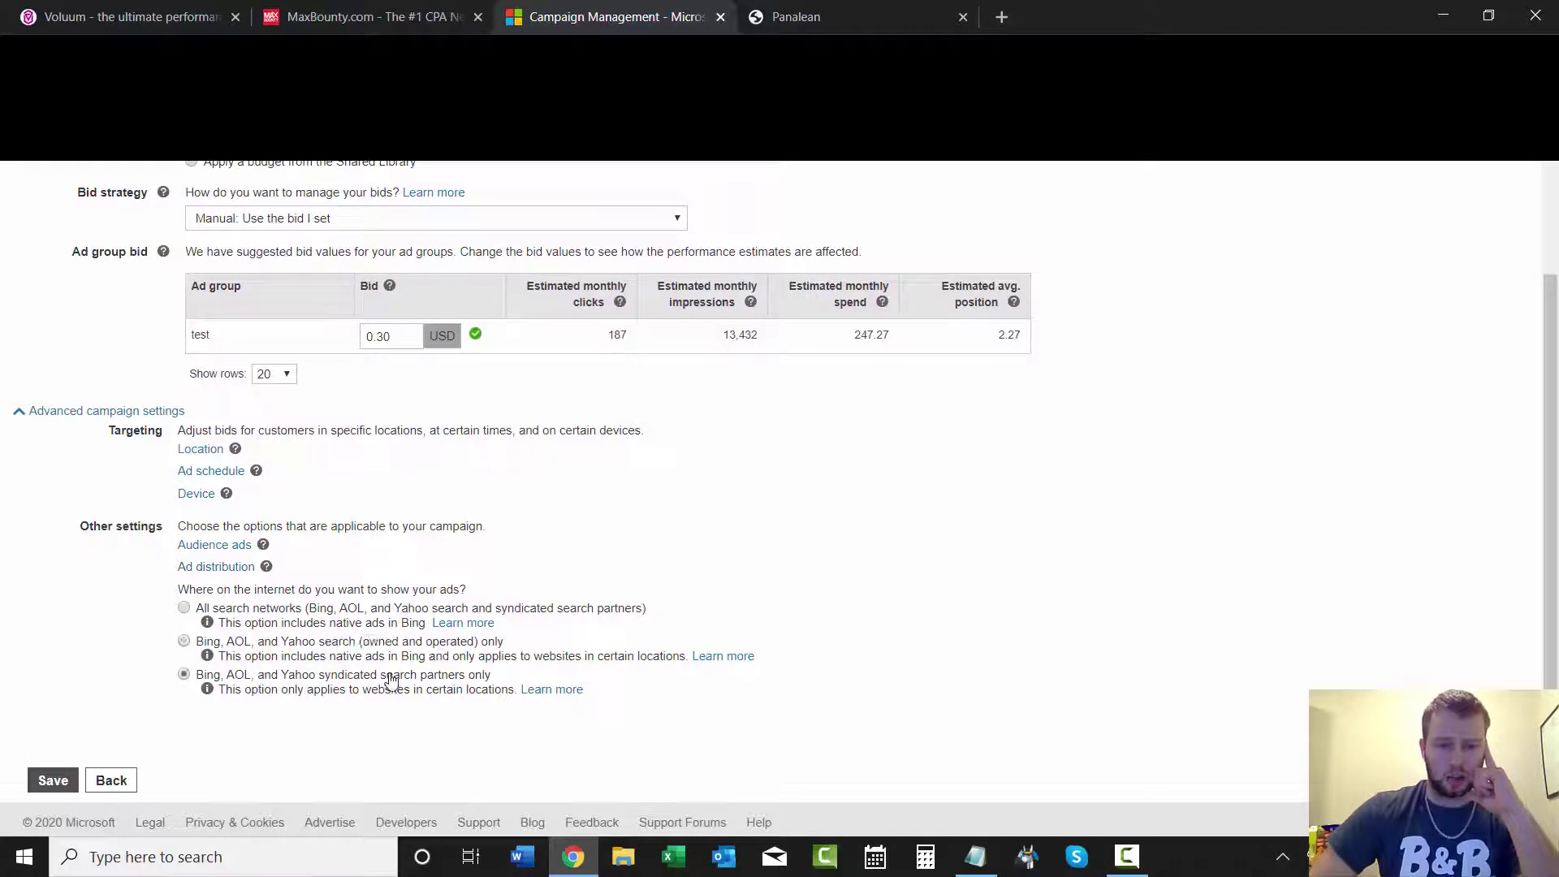
{"action": "left_click", "coordinate": [237, 611]}
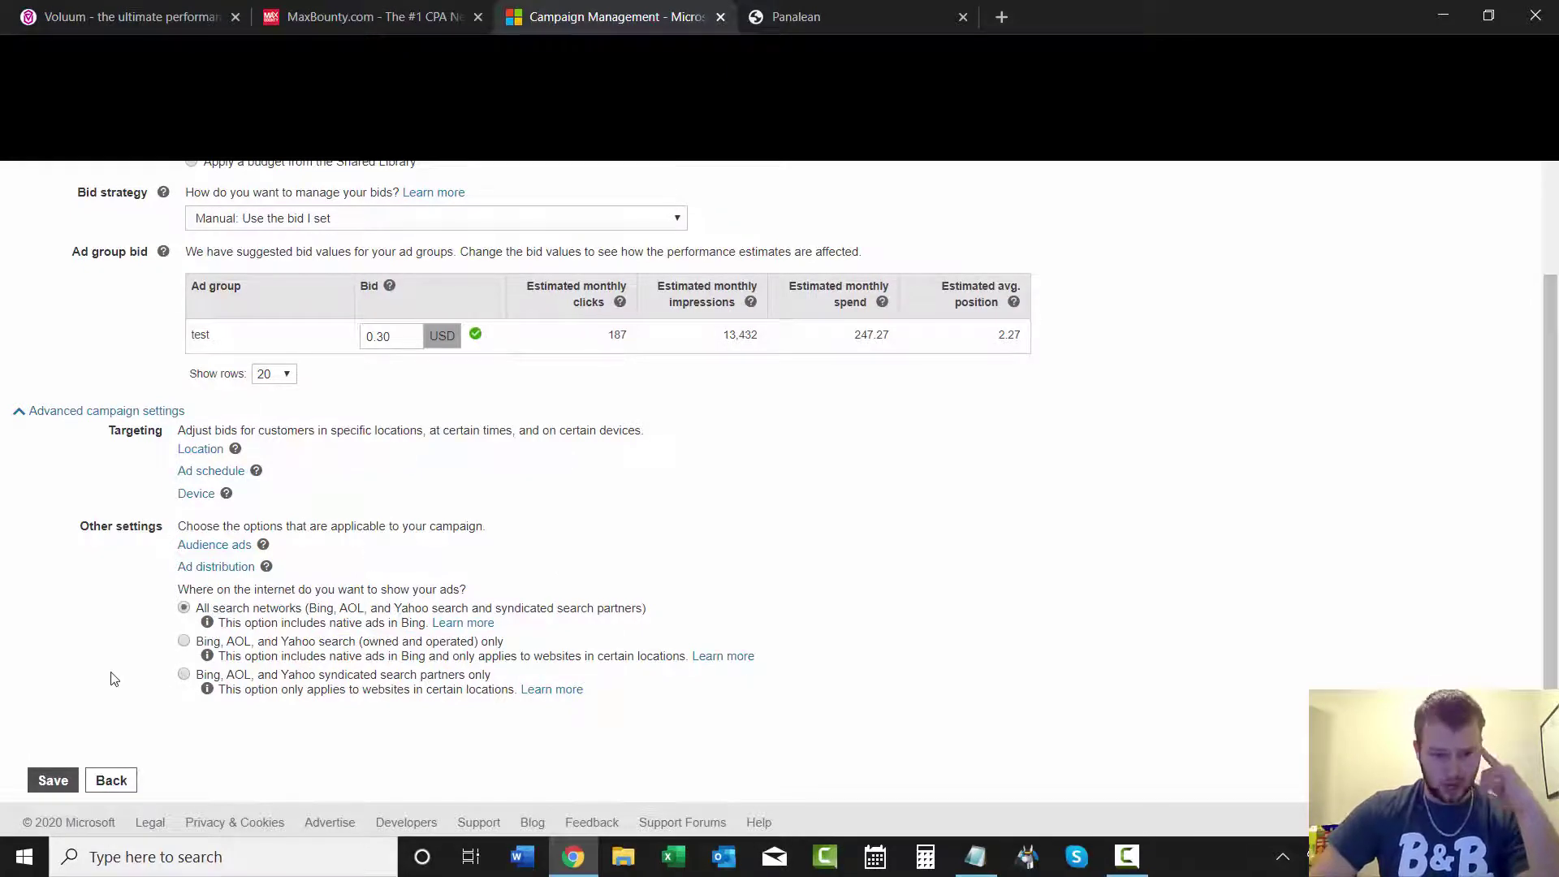
- Save the Budget & bids step to create the campaign and get 'Campaign created!'
{"action": "left_click", "coordinate": [53, 780]}
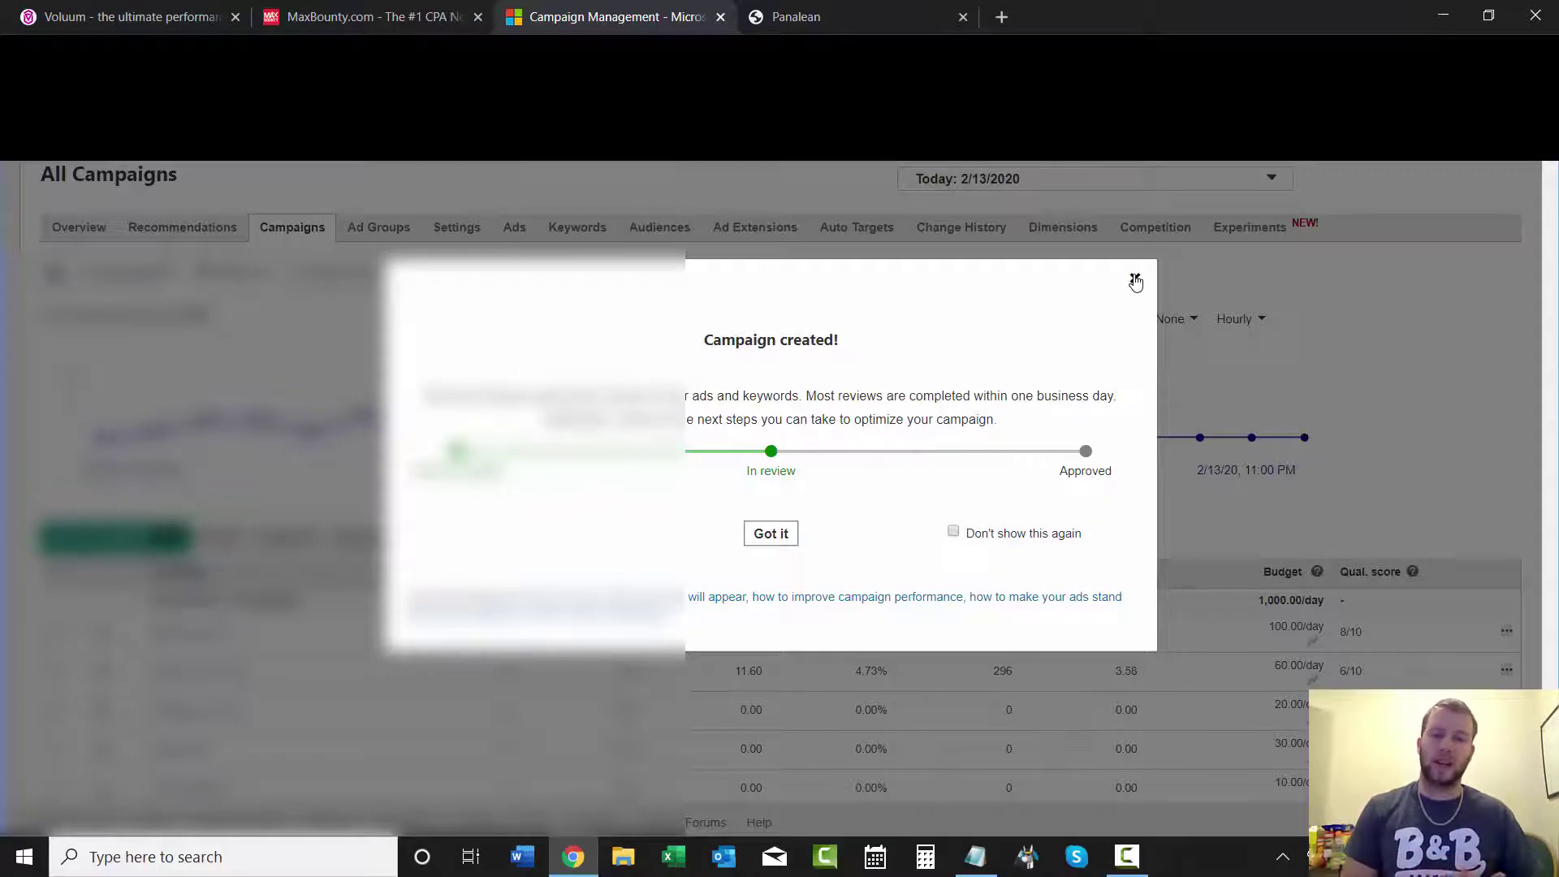
- Back in Voluum, close the campaign tracking URL panel and open the Landers list
{"action": "left_click", "coordinate": [183, 8]}
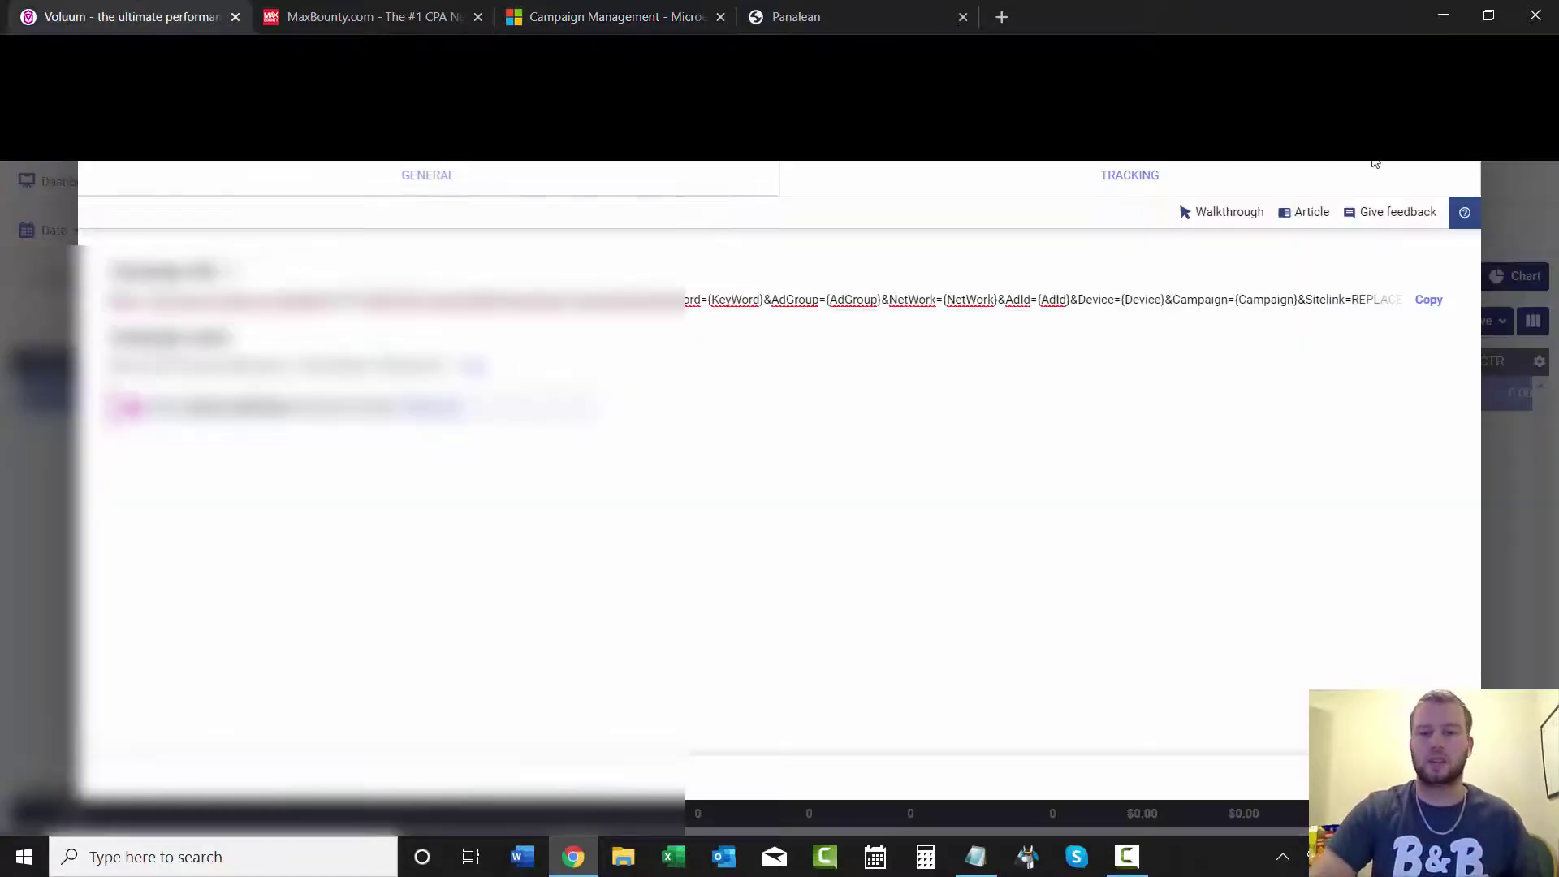
{"action": "key", "text": "Escape"}
{"action": "left_click", "coordinate": [372, 181]}
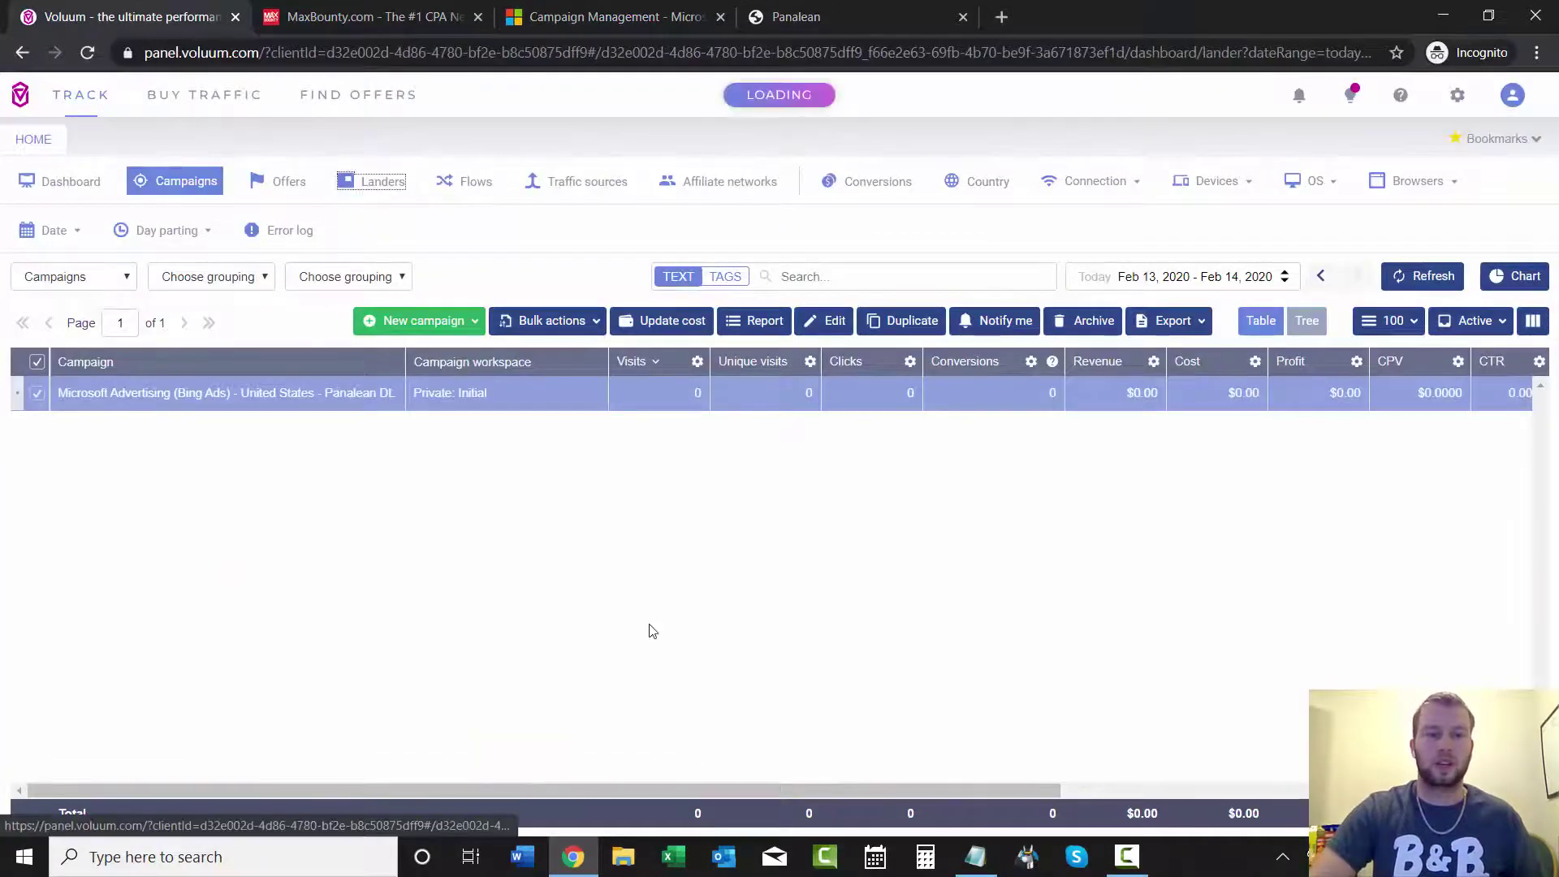